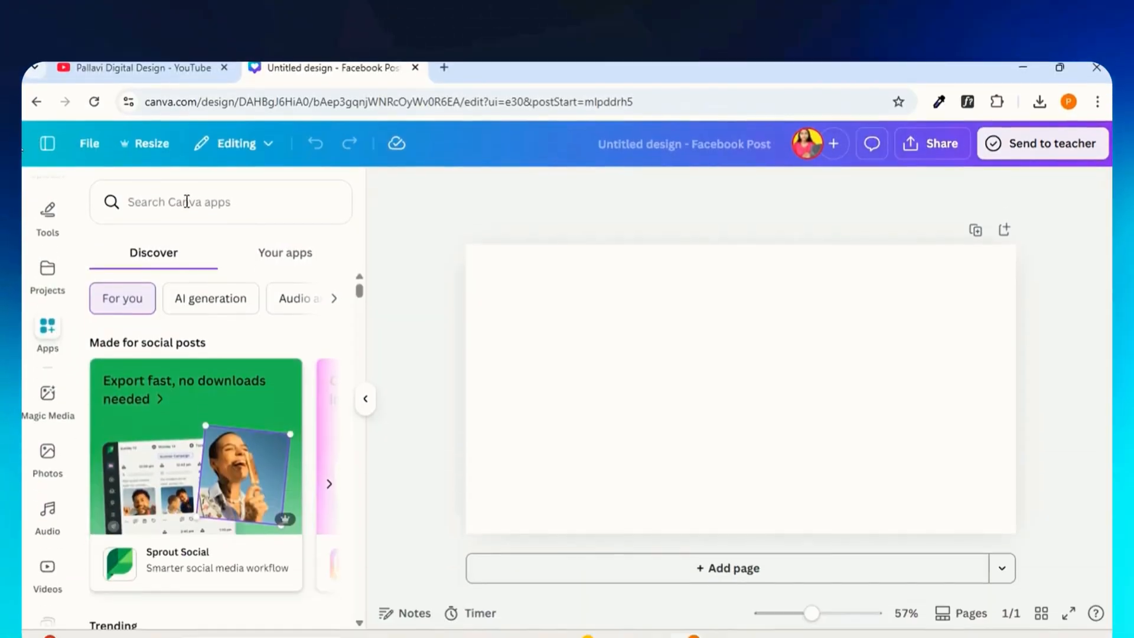
Search the apps for Magic Morph and open it.
click(185, 200)
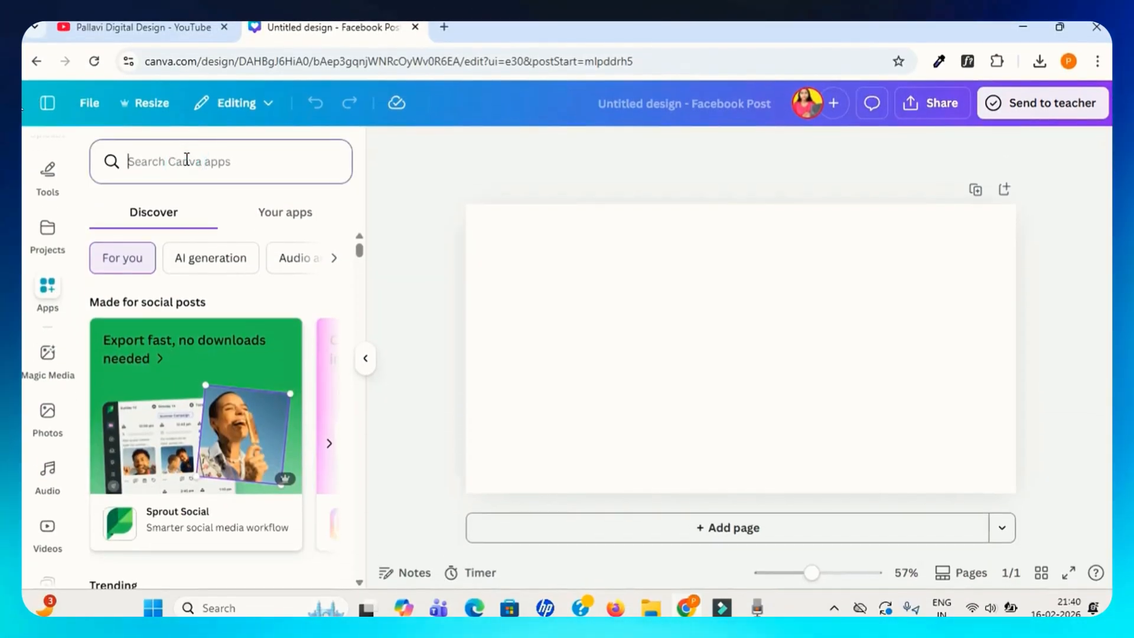
text(magic)
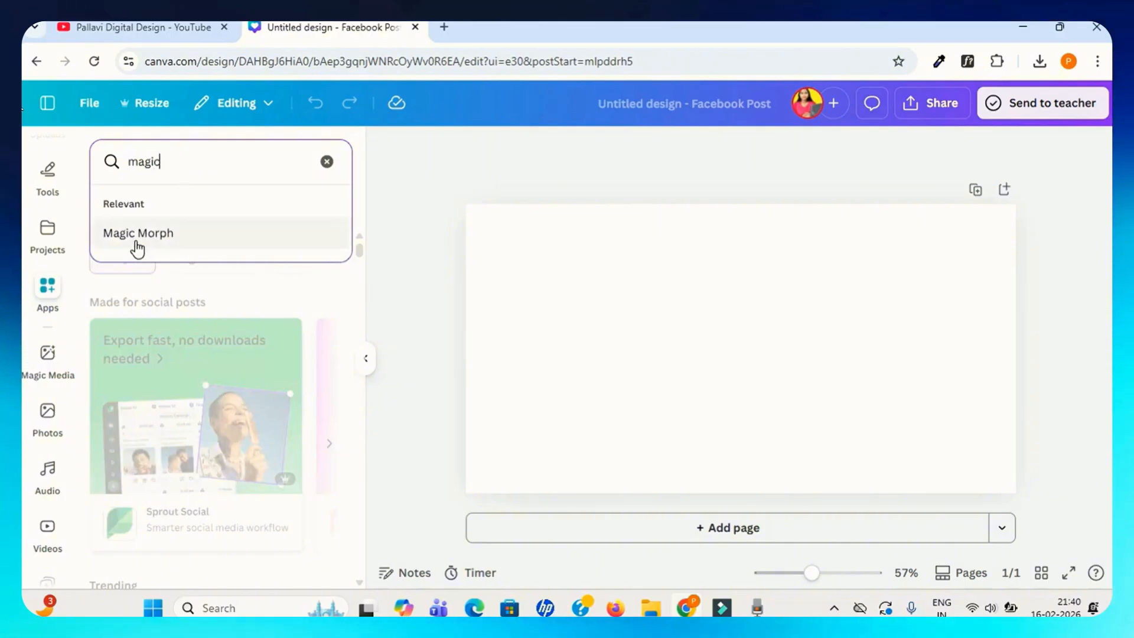
click(139, 234)
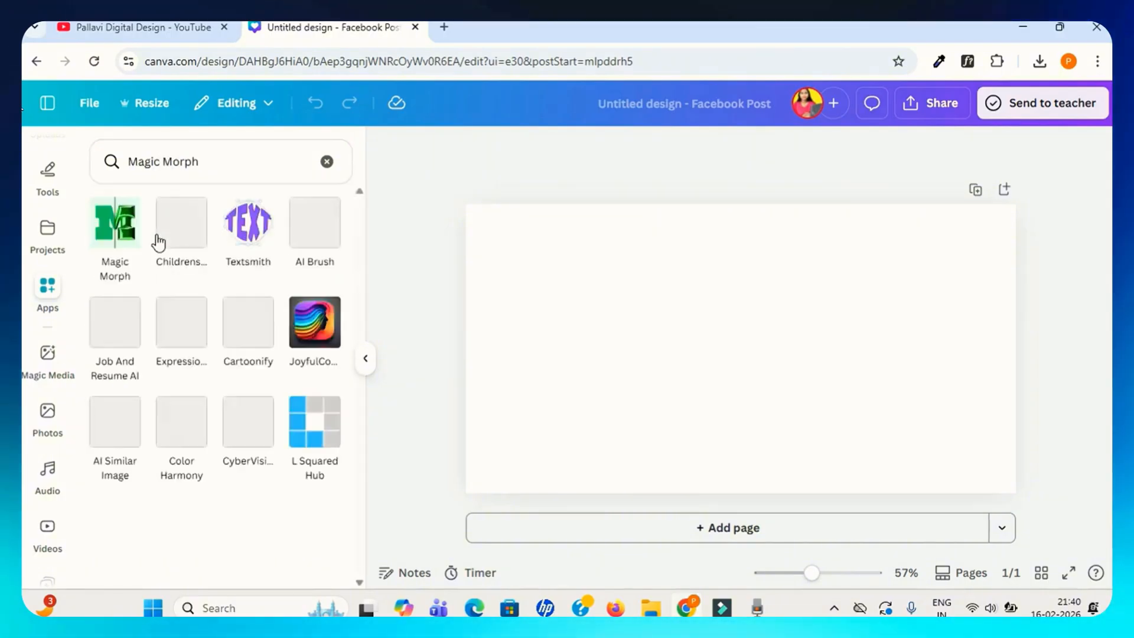
click(114, 234)
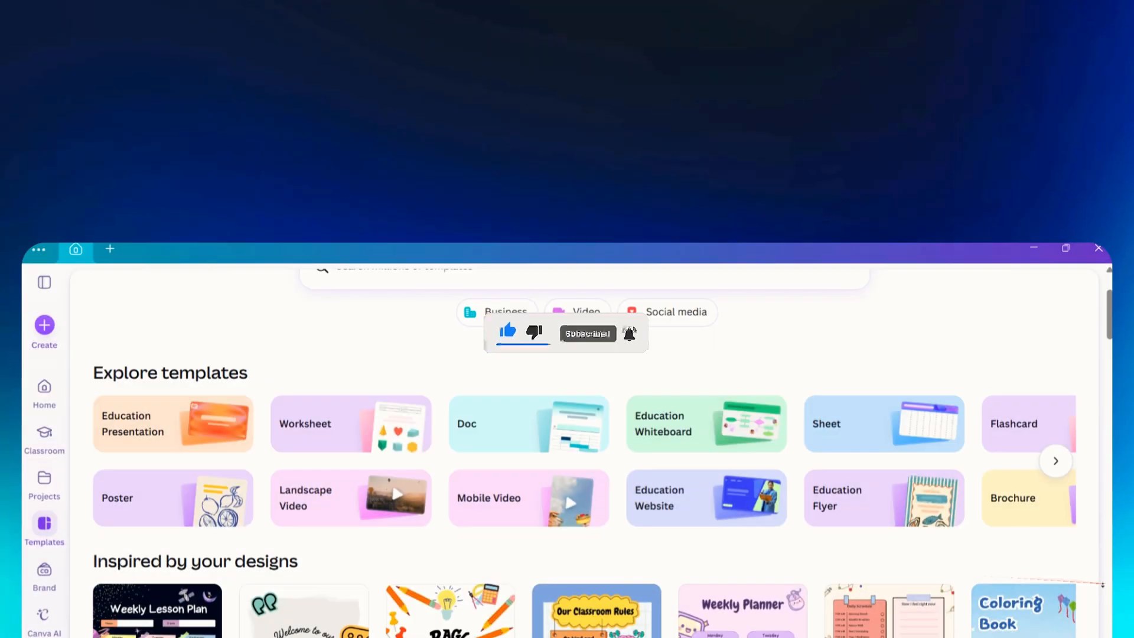
Browse the recommended templates on the home page.
scroll(566, 354, down, 5)
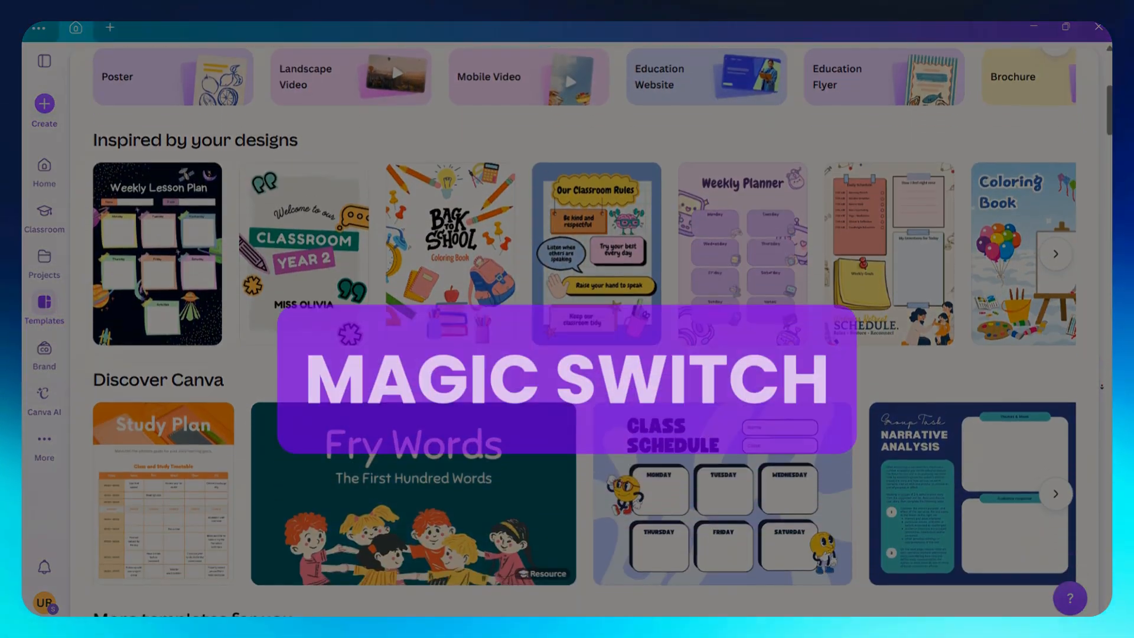
scroll(567, 325, down, 5)
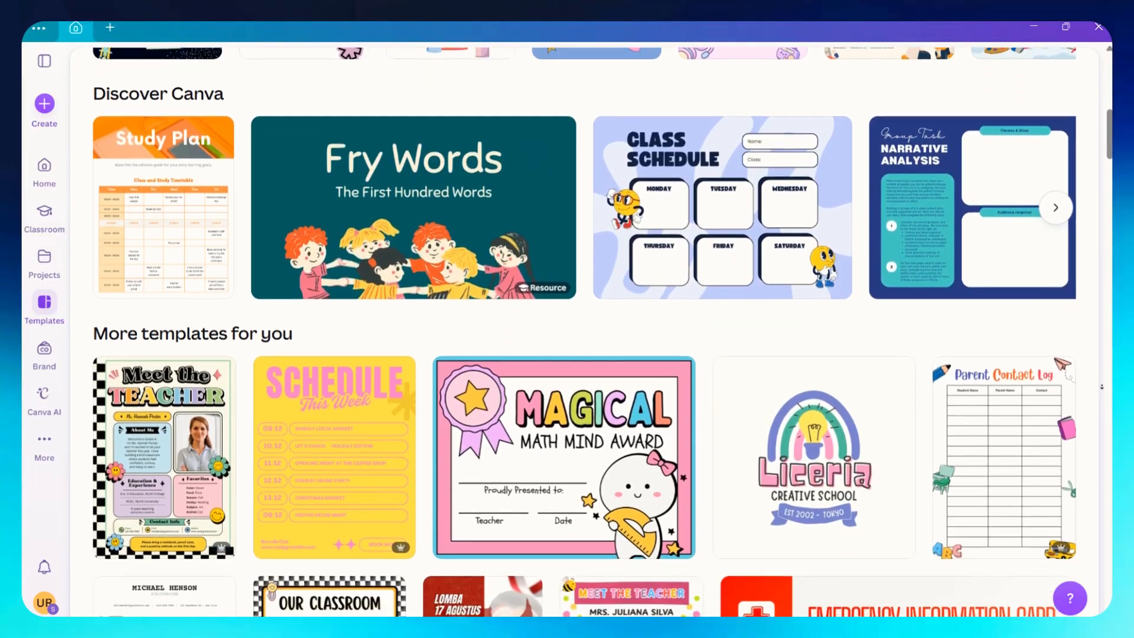
scroll(567, 324, down, 5)
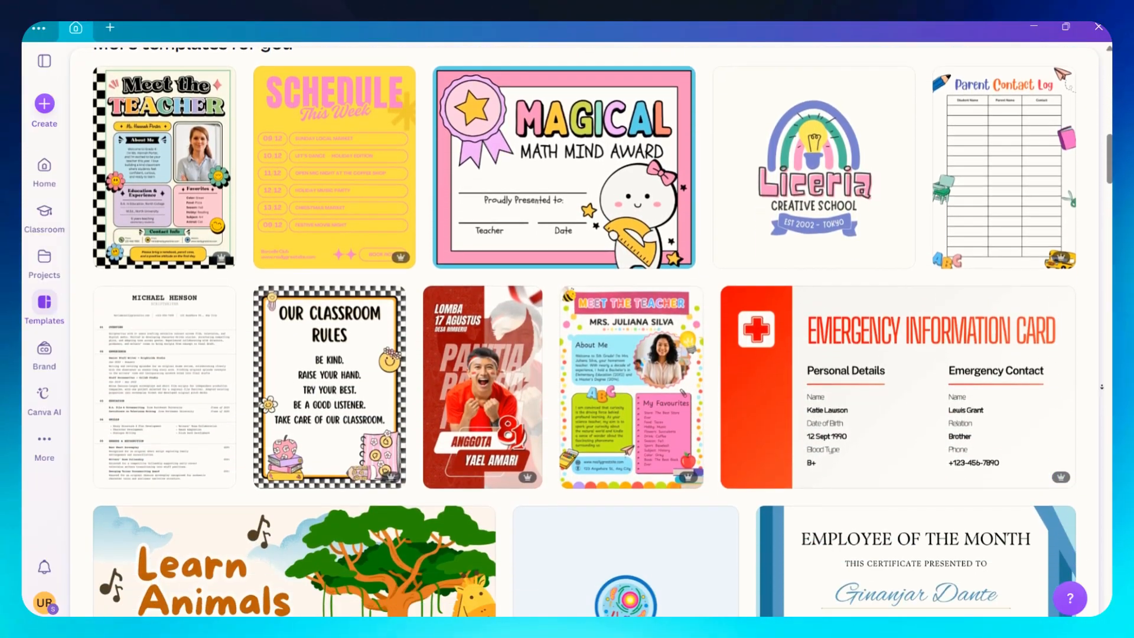
scroll(567, 324, down, 5)
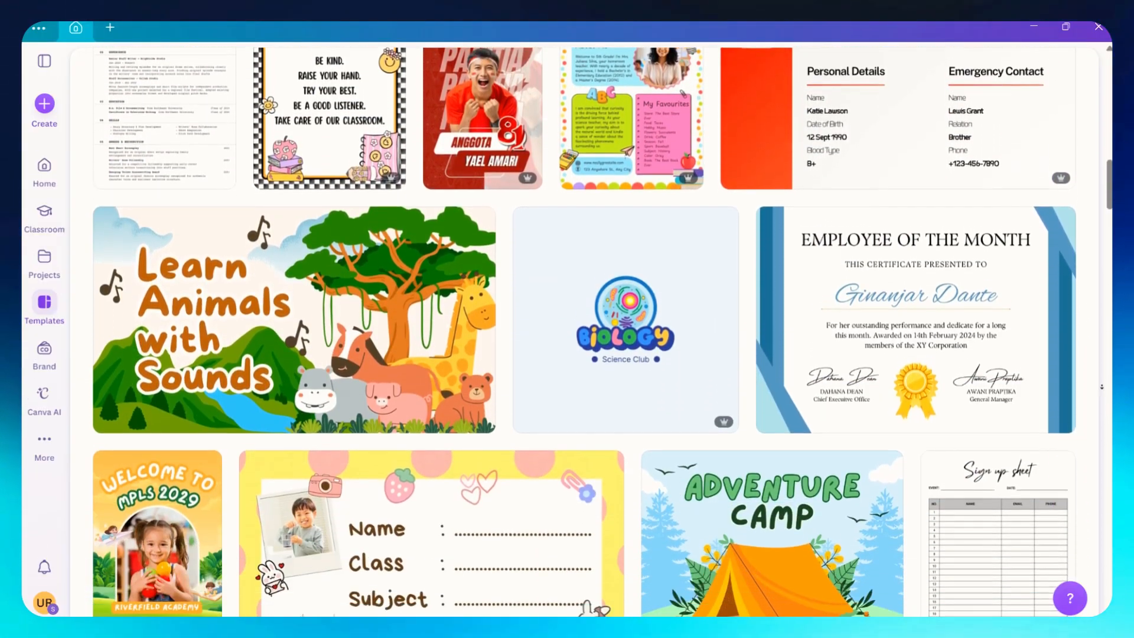
scroll(567, 325, down, 5)
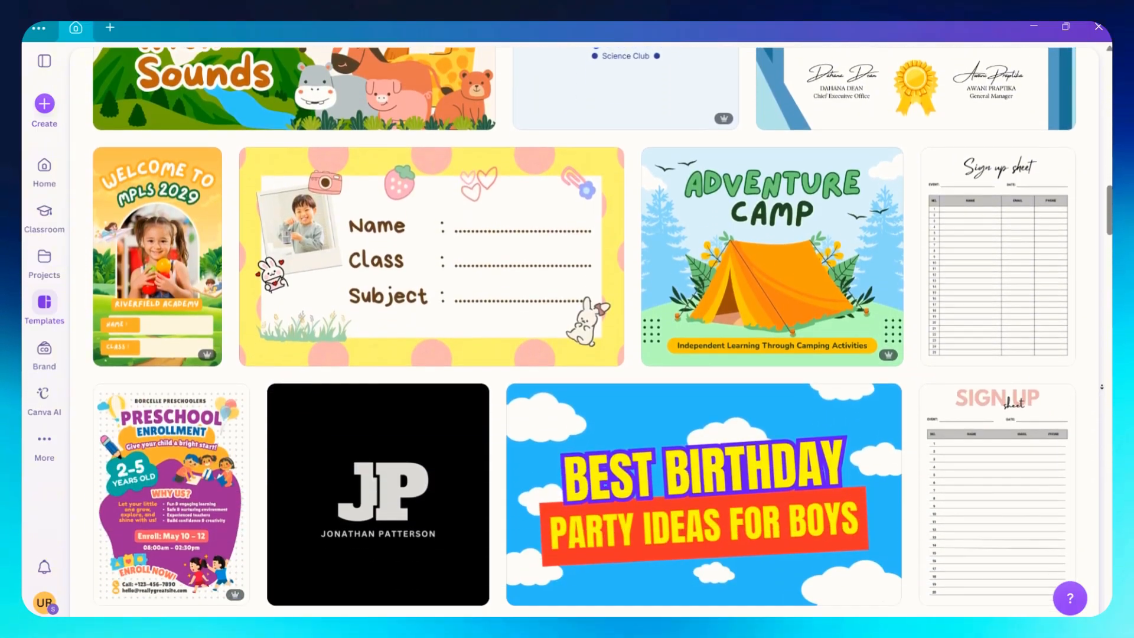
scroll(567, 325, down, 3)
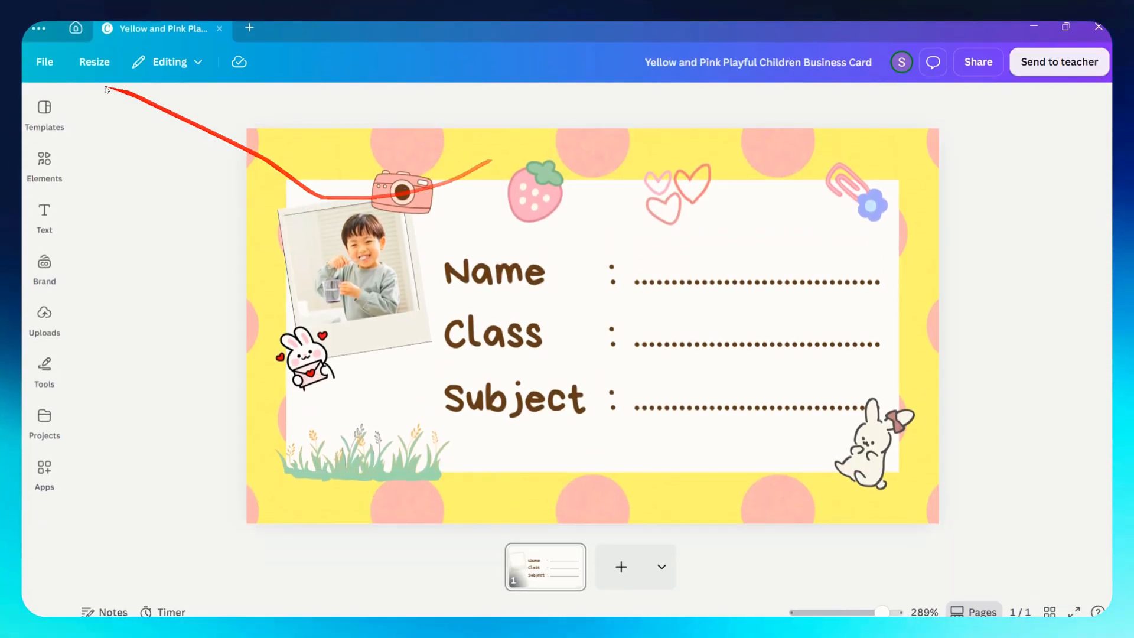
Open the Resize options for the children's card design and go to the Social media sizes.
click(314, 145)
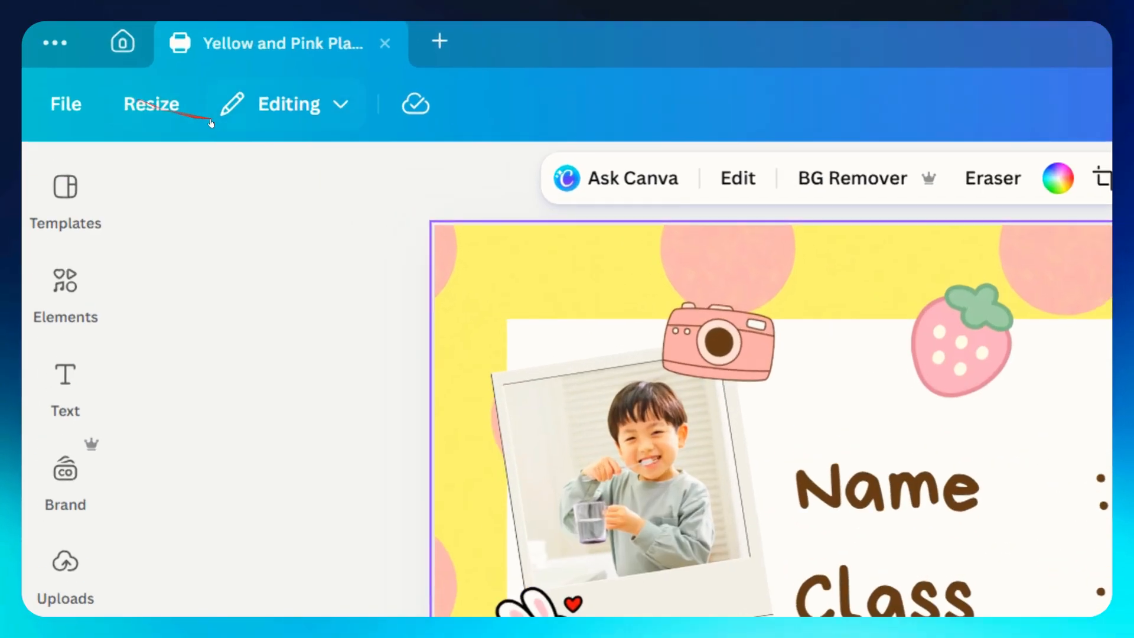
click(164, 118)
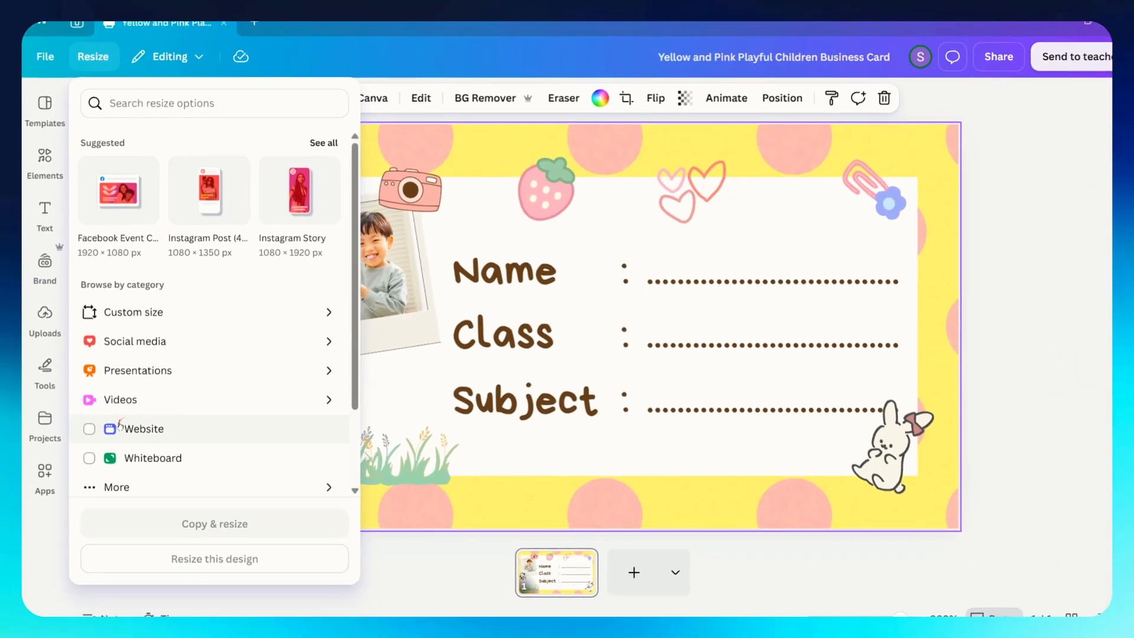
scroll(233, 528, down, 2)
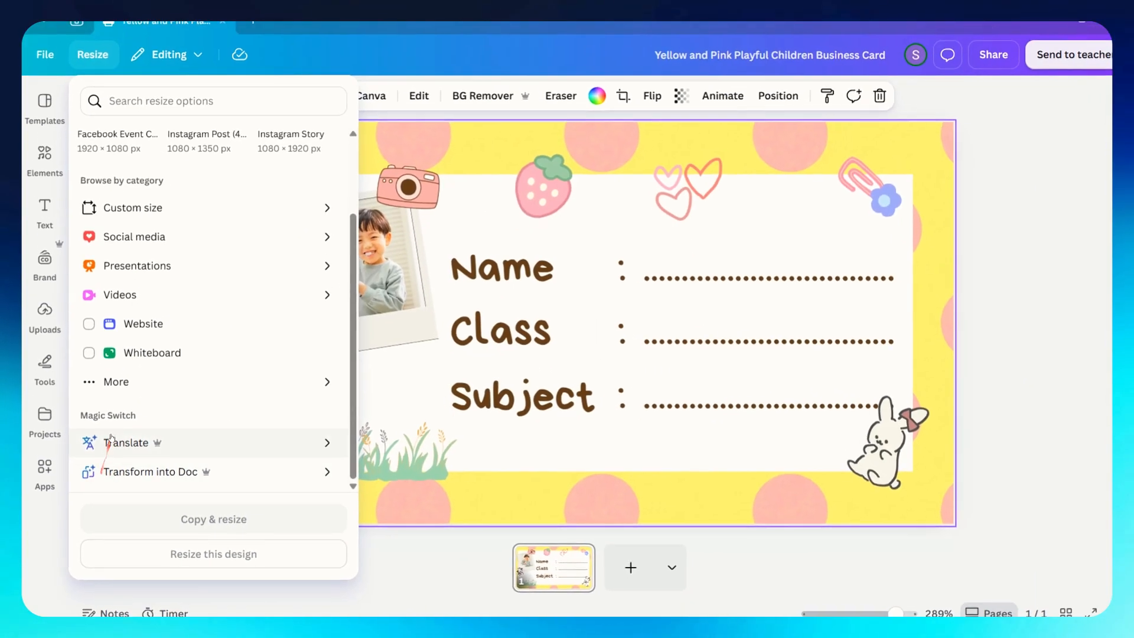
scroll(175, 284, up, 3)
click(259, 165)
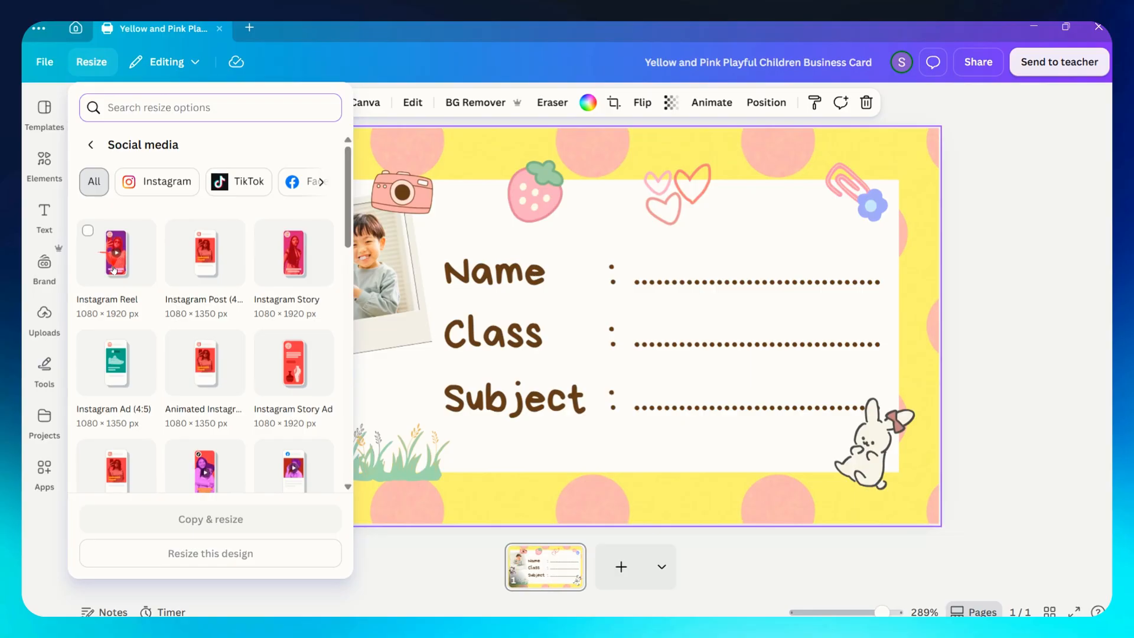
Select the LinkedIn Video Ad size of 1920 × 1920 px and resize this design.
scroll(204, 317, down, 3)
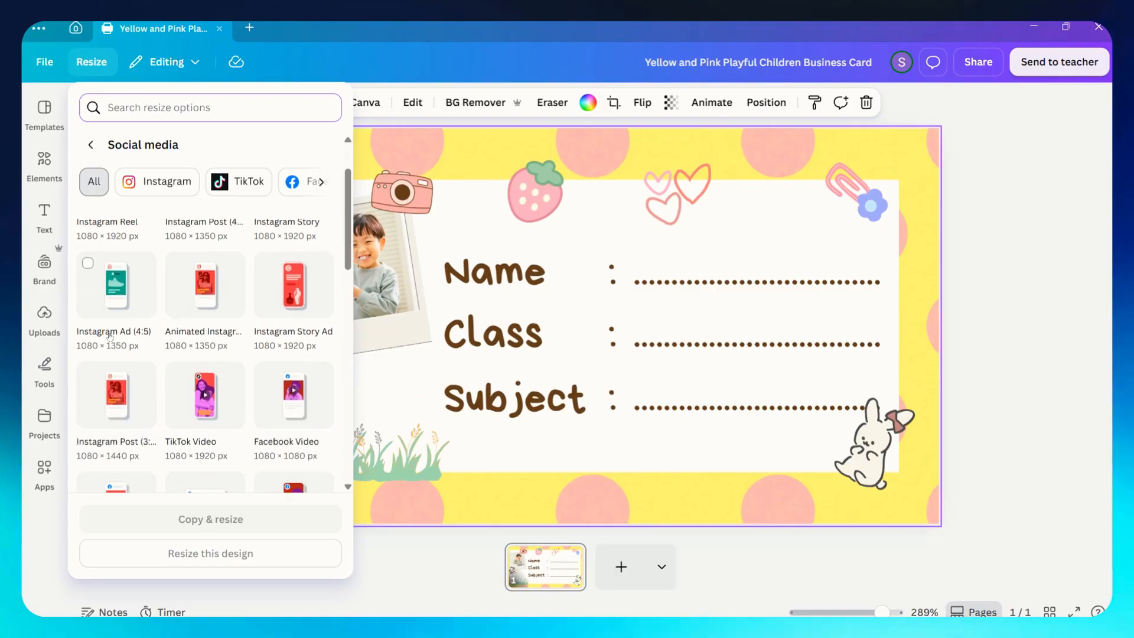
scroll(110, 337, down, 5)
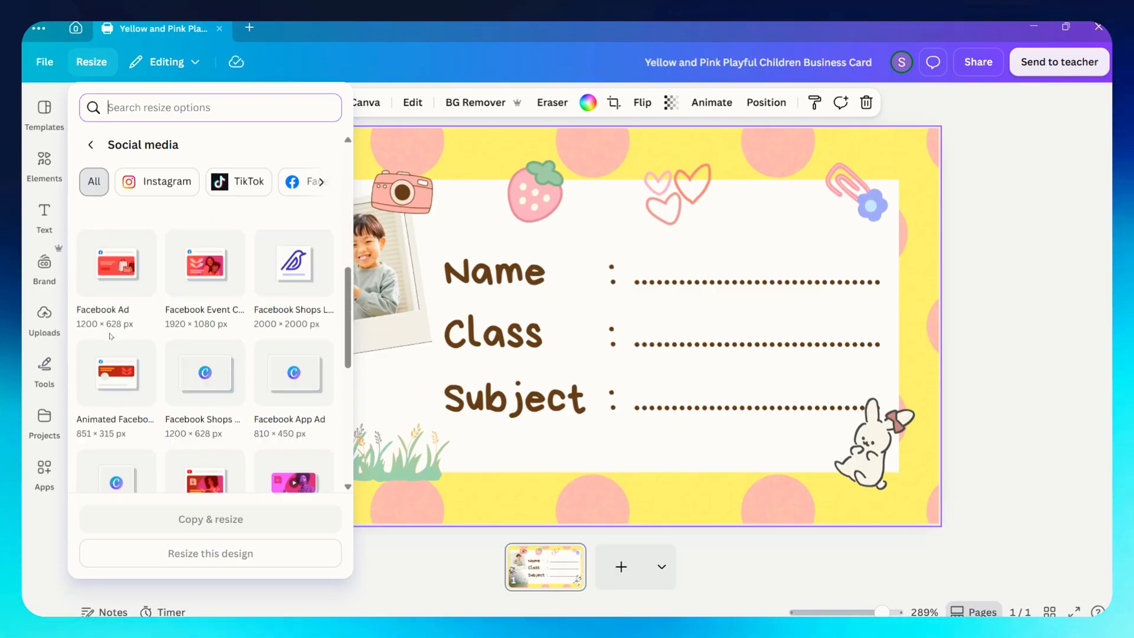
scroll(109, 337, down, 5)
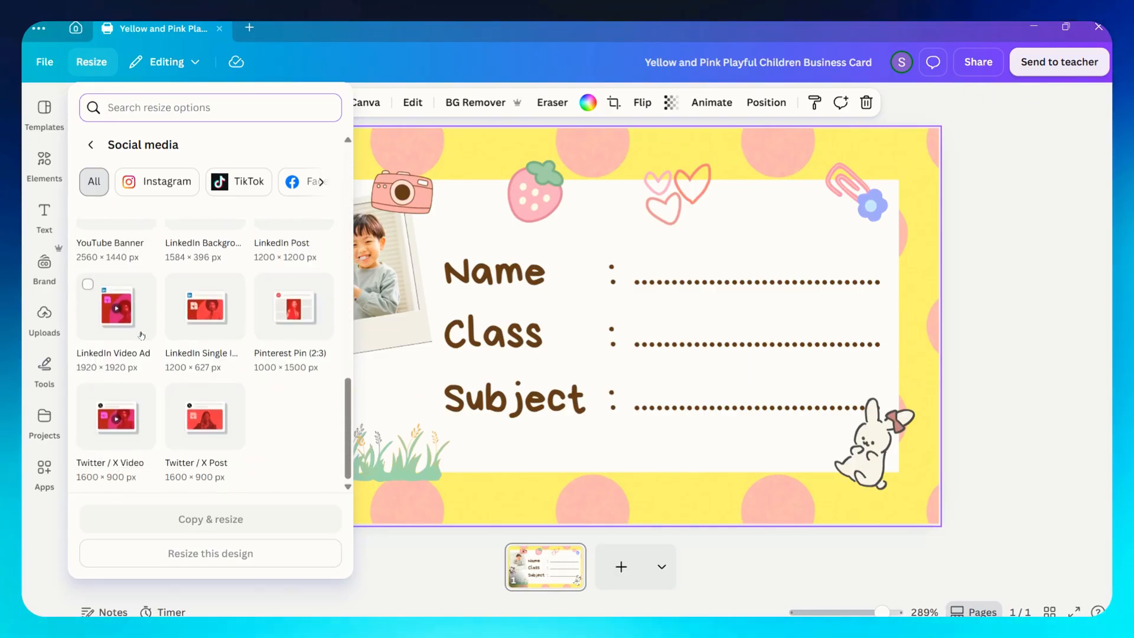
scroll(142, 335, up, 4)
scroll(142, 336, up, 1)
scroll(142, 335, down, 5)
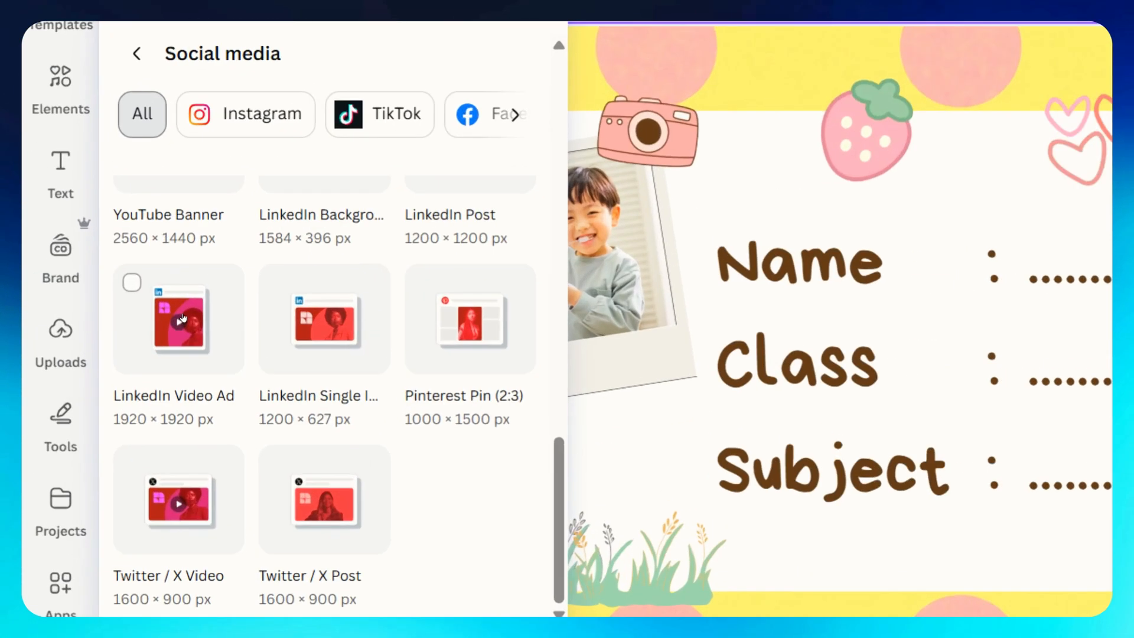
click(123, 307)
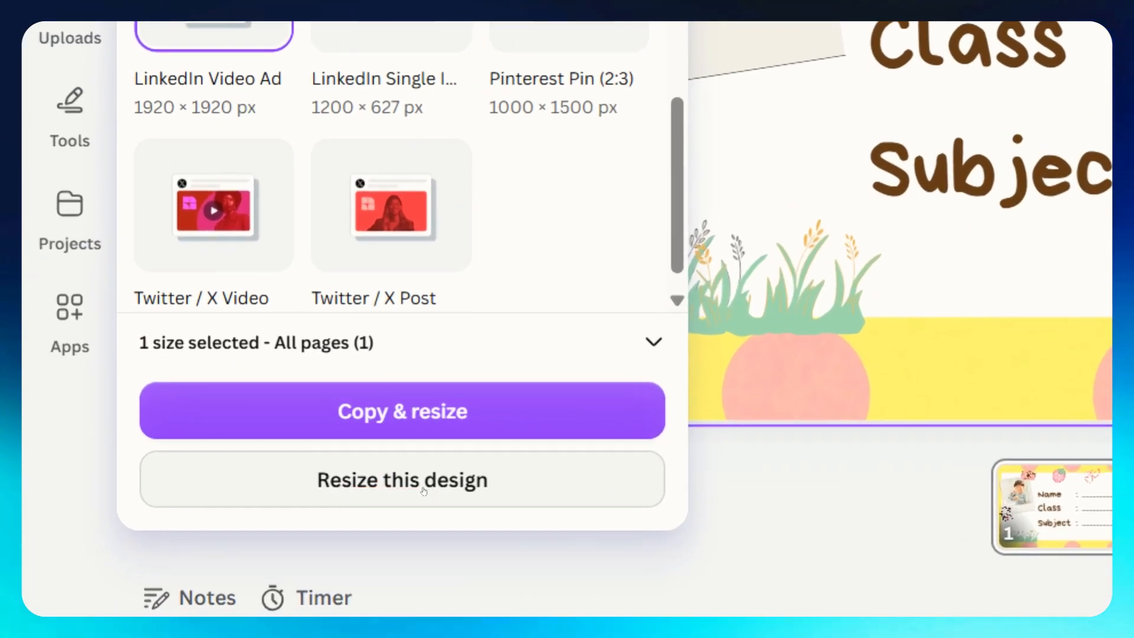
click(198, 555)
mouse_move(585, 298)
mouse_down()
mouse_move(444, 310)
mouse_move(554, 192)
mouse_up()
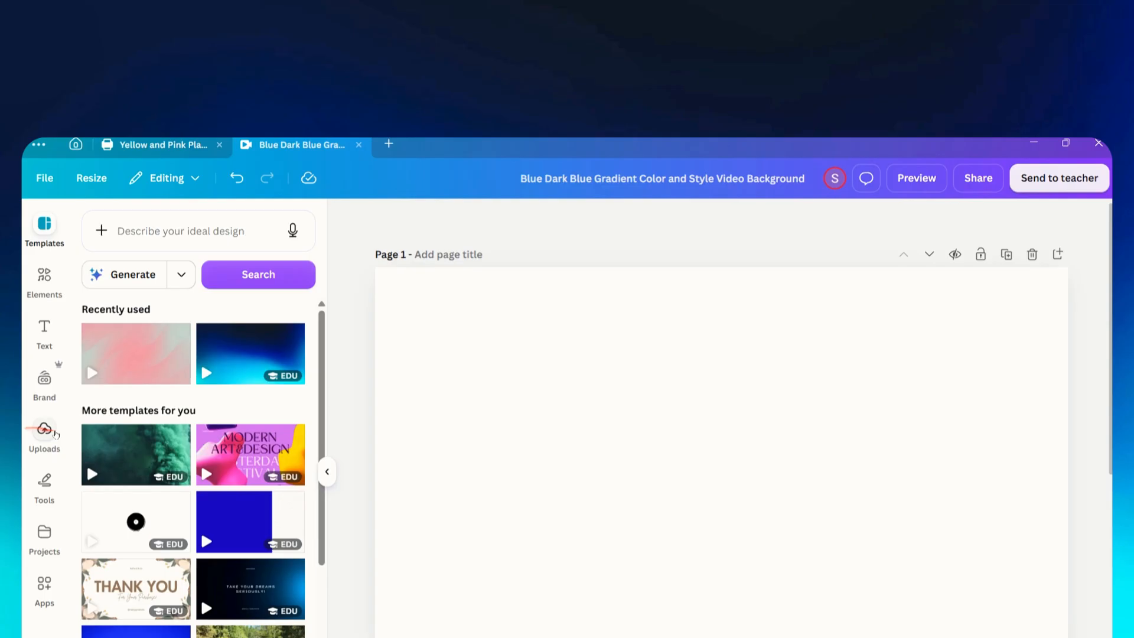
Add the uploaded Gmail thumbnail image to page 1 and enlarge it to fill the page.
click(43, 430)
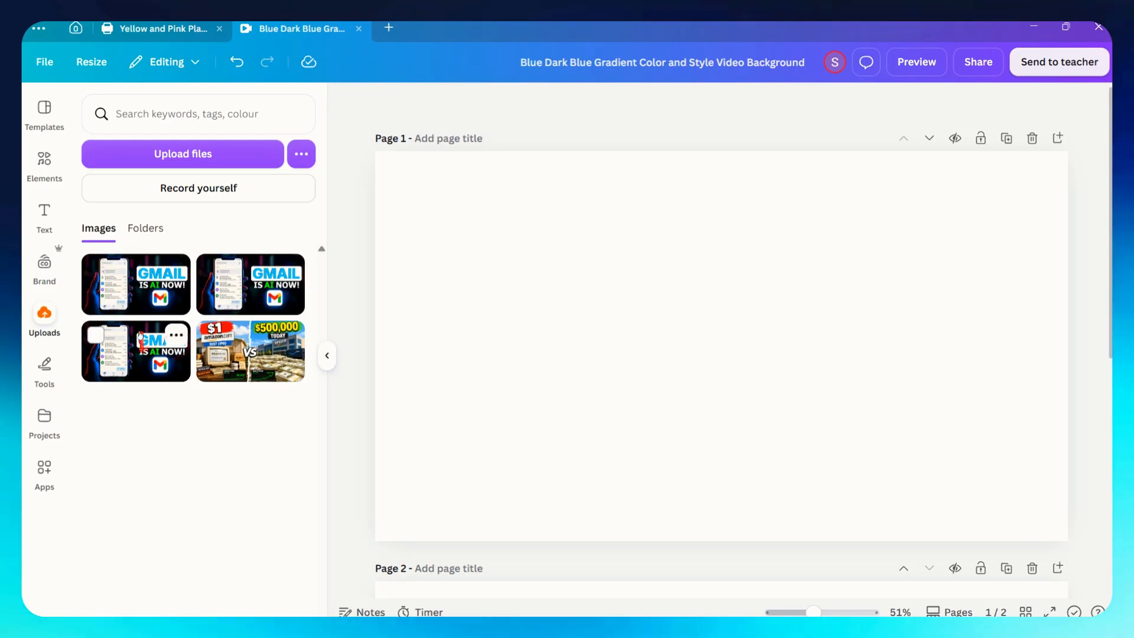
drag(165, 284, 391, 181)
drag(893, 440, 1070, 540)
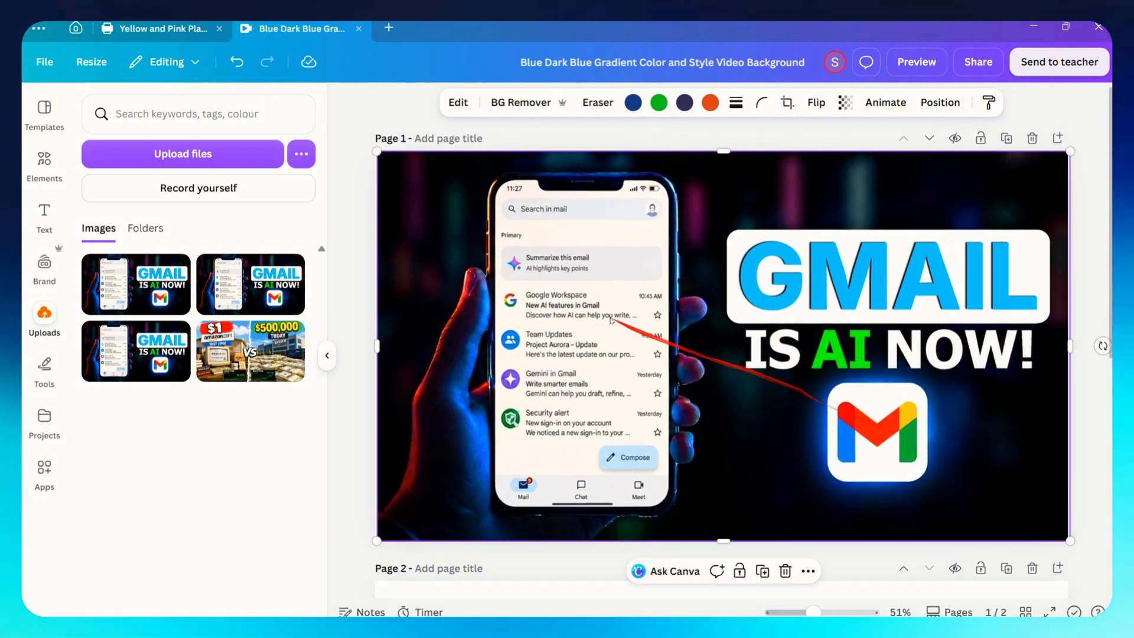
key(Escape)
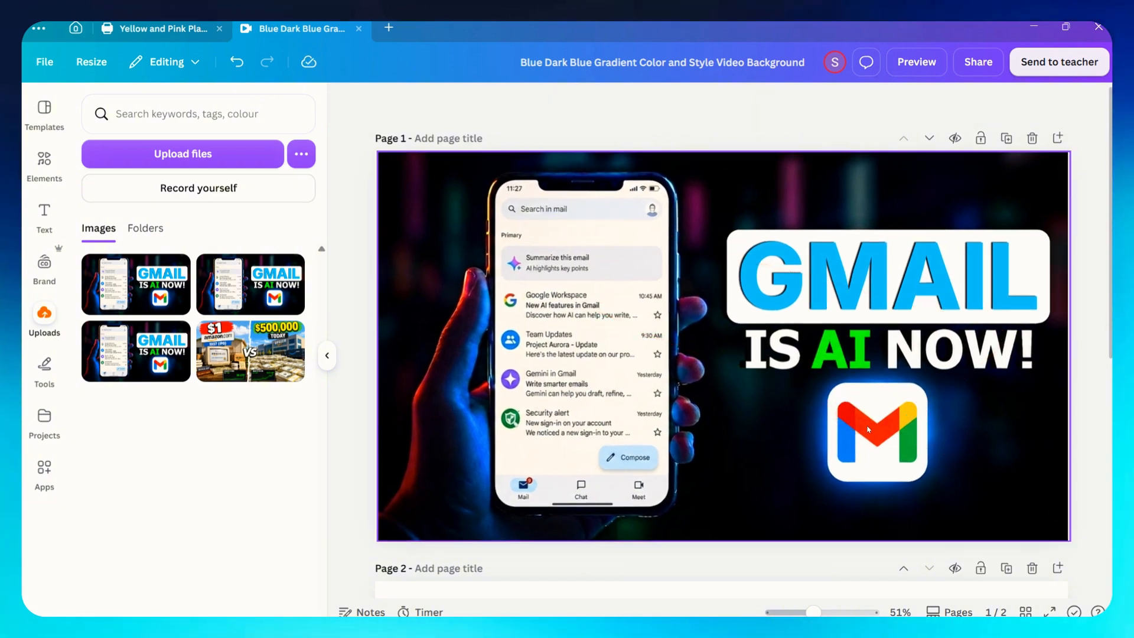
Open Edit image for the thumbnail, use Click selection on the Gmail logo and apply Magic Grab.
scroll(793, 526, down, 5)
scroll(850, 342, up, 5)
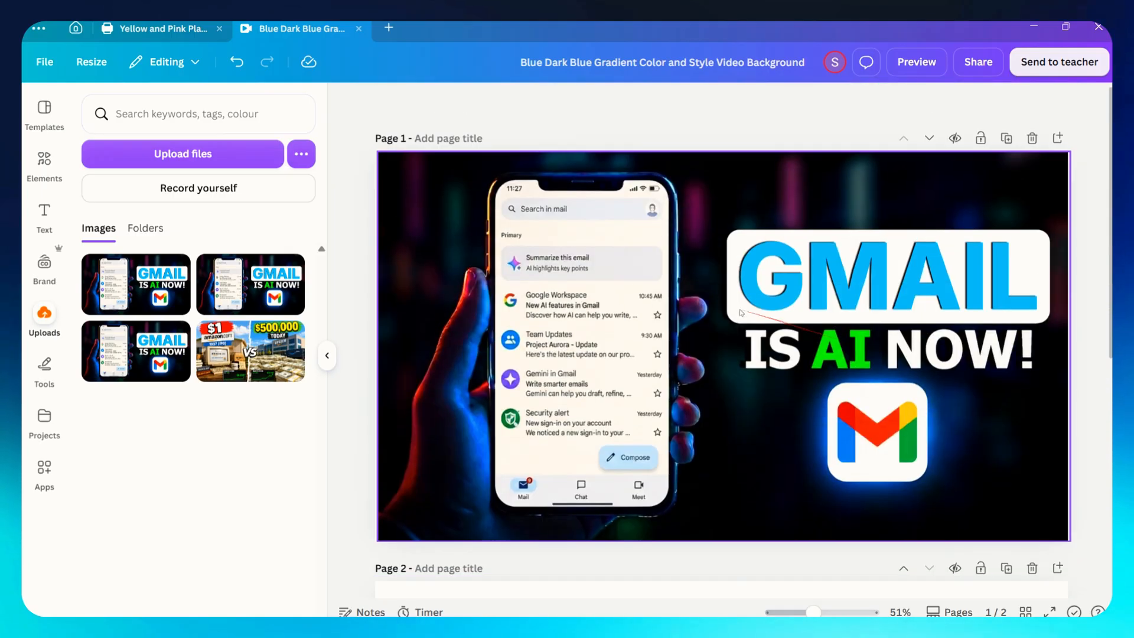
click(534, 258)
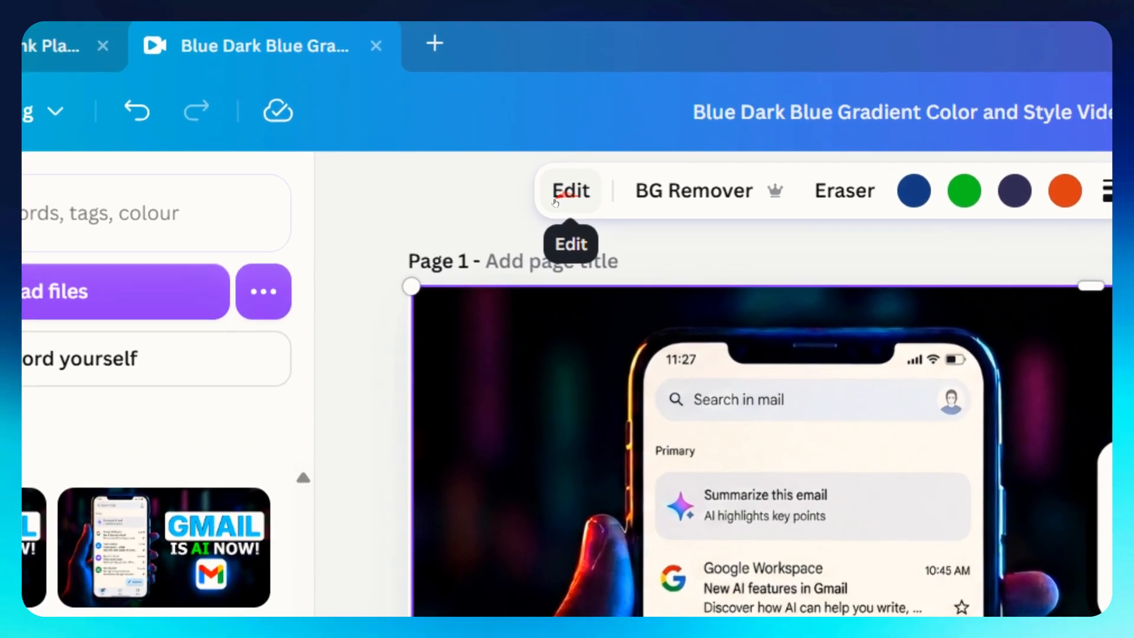
click(460, 103)
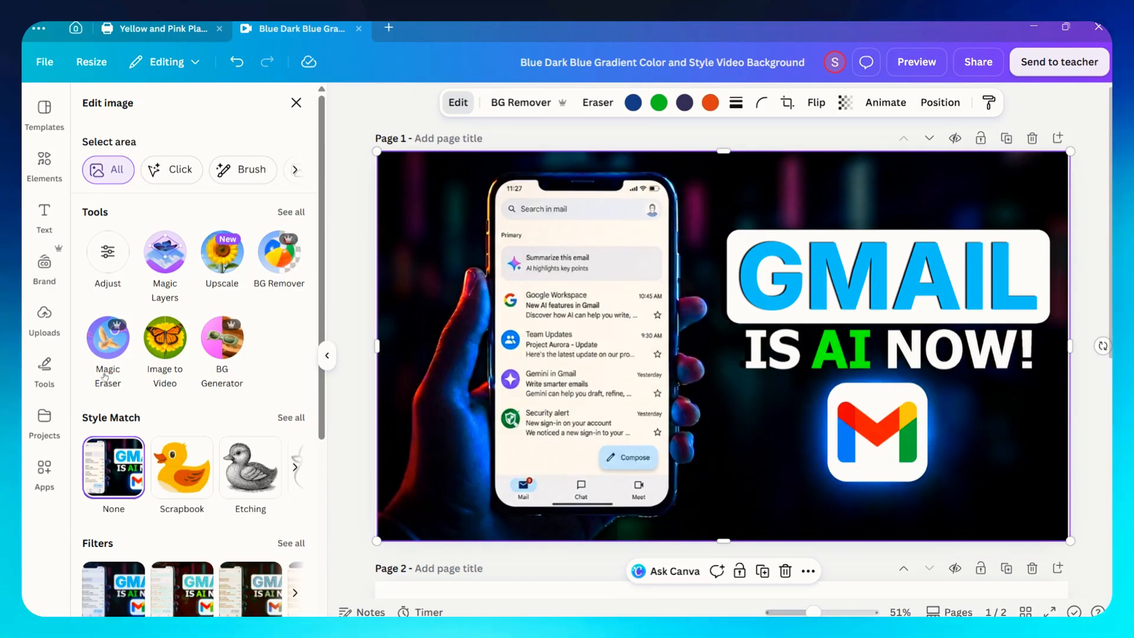
click(108, 382)
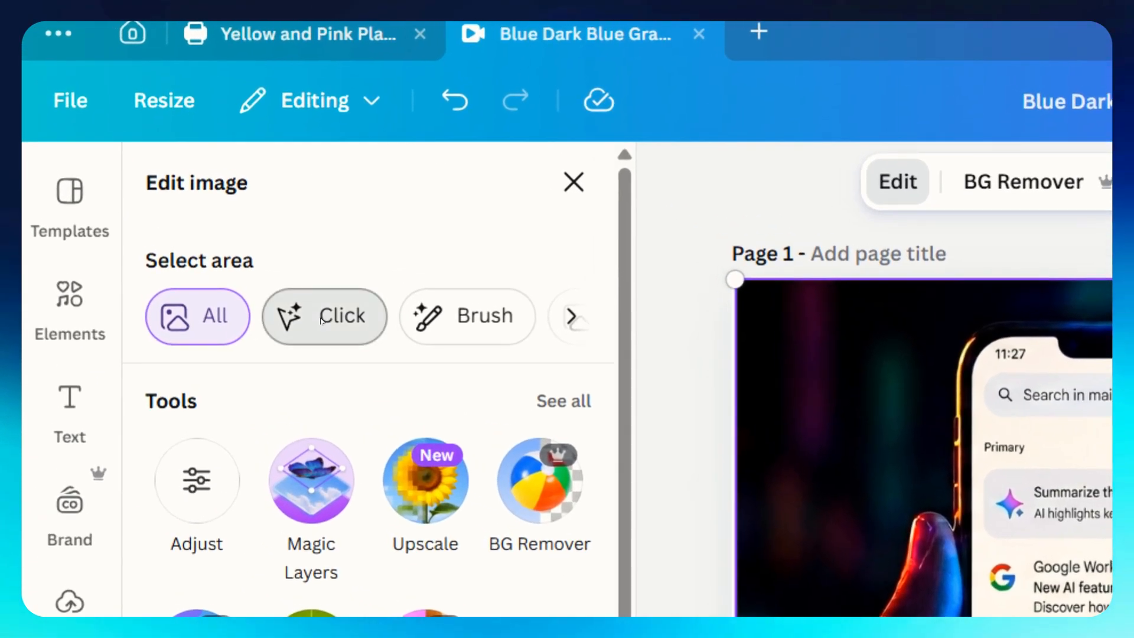
click(172, 171)
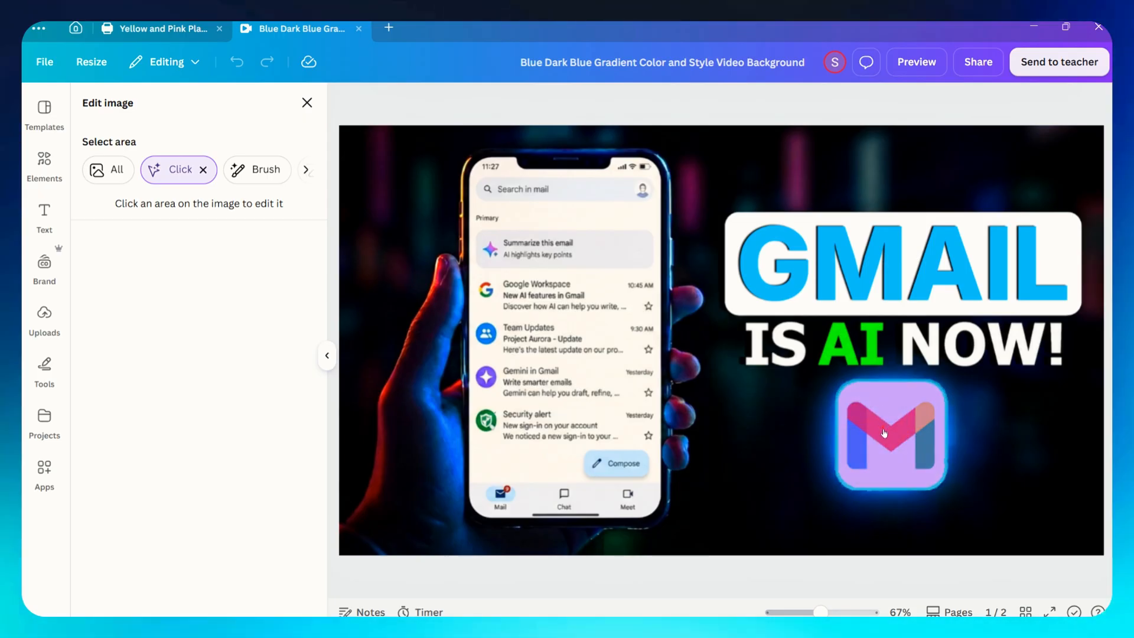
click(884, 433)
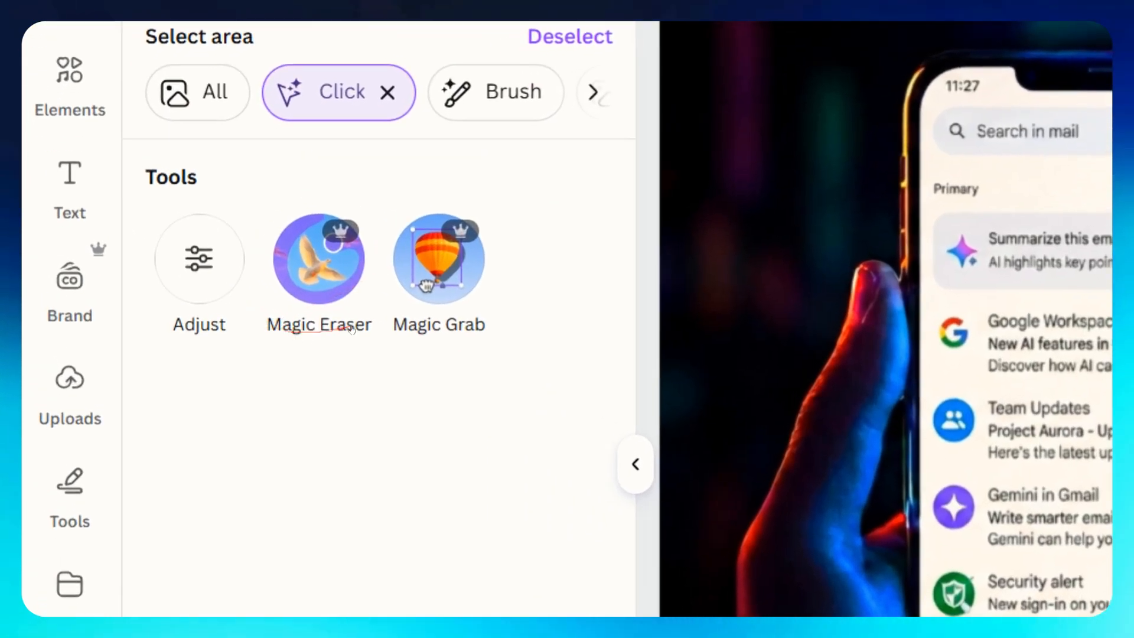
click(450, 272)
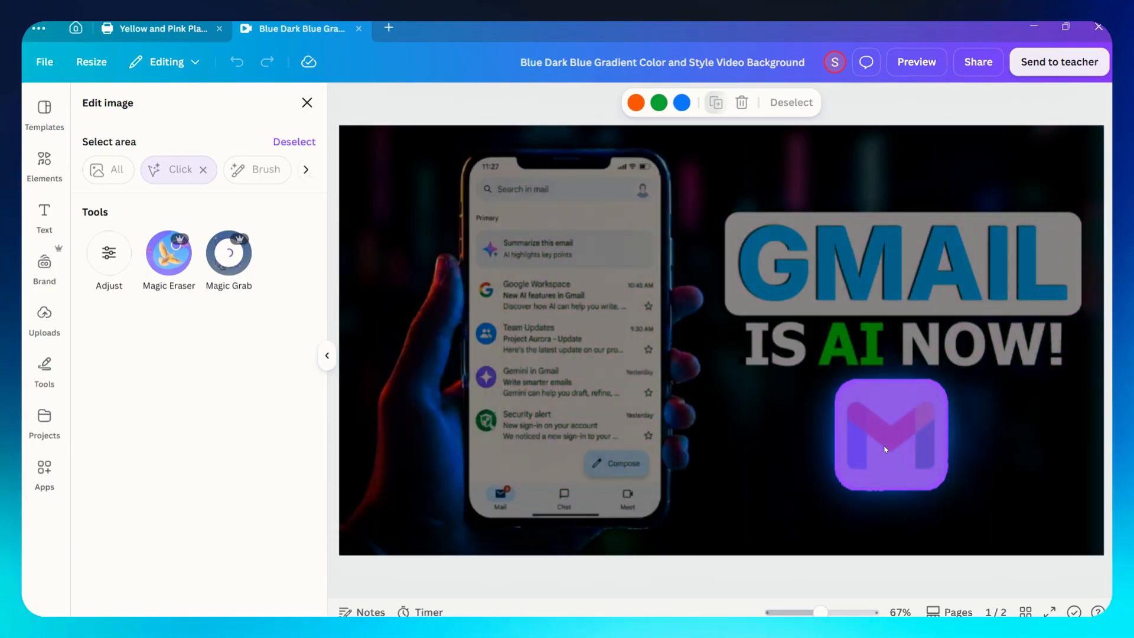
Move the grabbed Gmail logo onto page 2.
scroll(885, 449, down, 5)
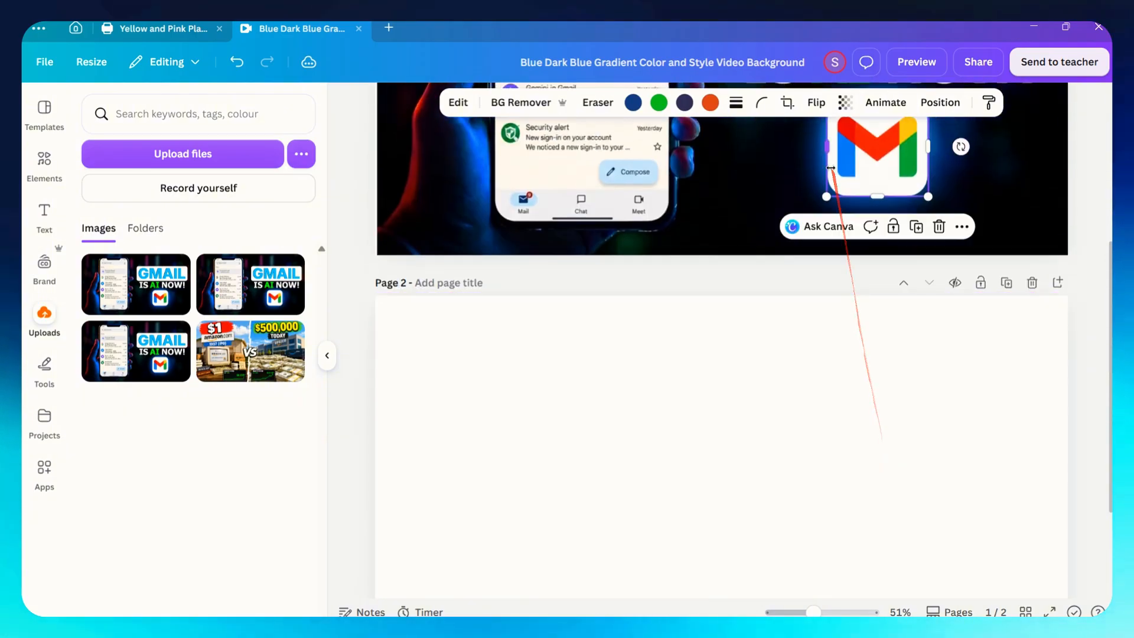
drag(877, 156, 876, 410)
scroll(909, 384, down, 1)
scroll(913, 354, up, 3)
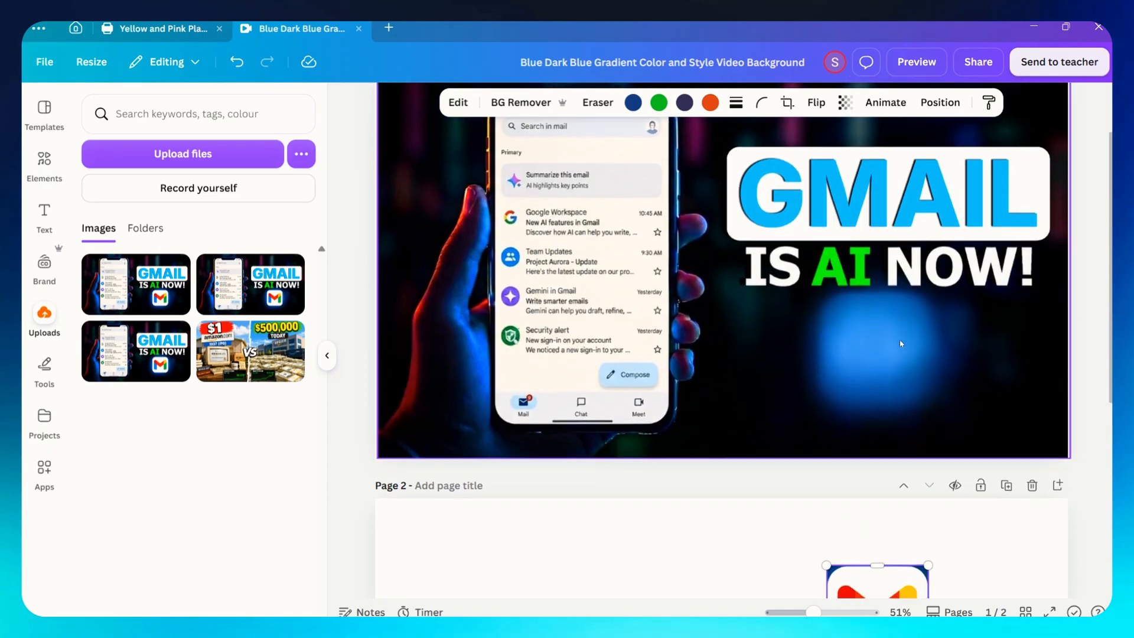
scroll(921, 505, down, 2)
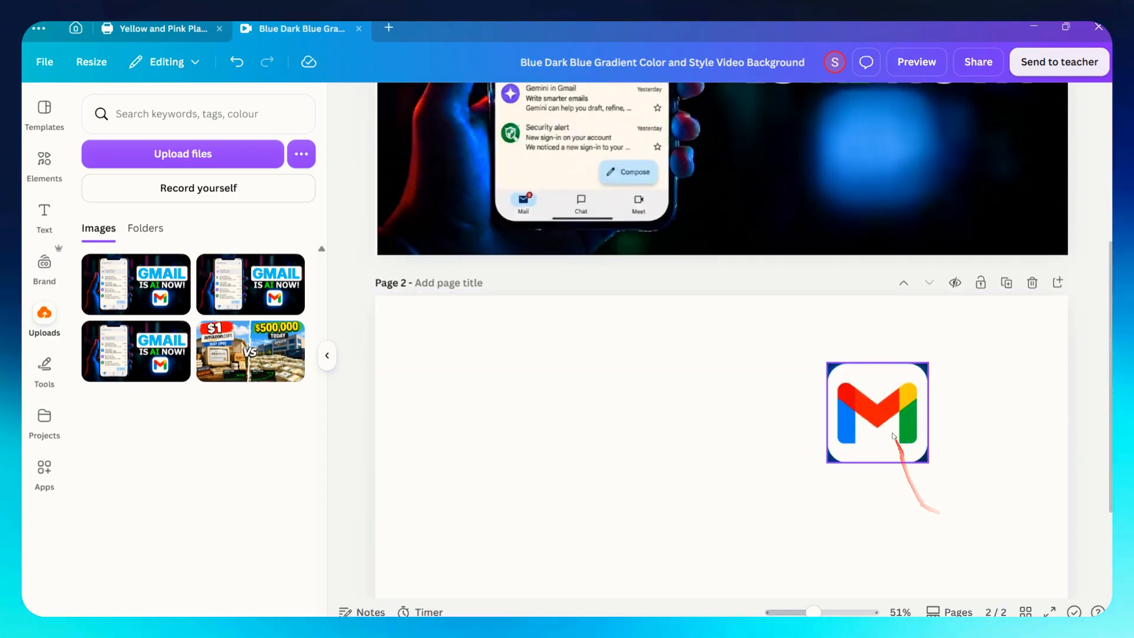
Move the Gmail logo back onto page 1 and position it under the headline text.
drag(895, 416, 907, 202)
scroll(907, 202, up, 4)
drag(898, 438, 948, 410)
click(989, 418)
click(862, 421)
click(742, 204)
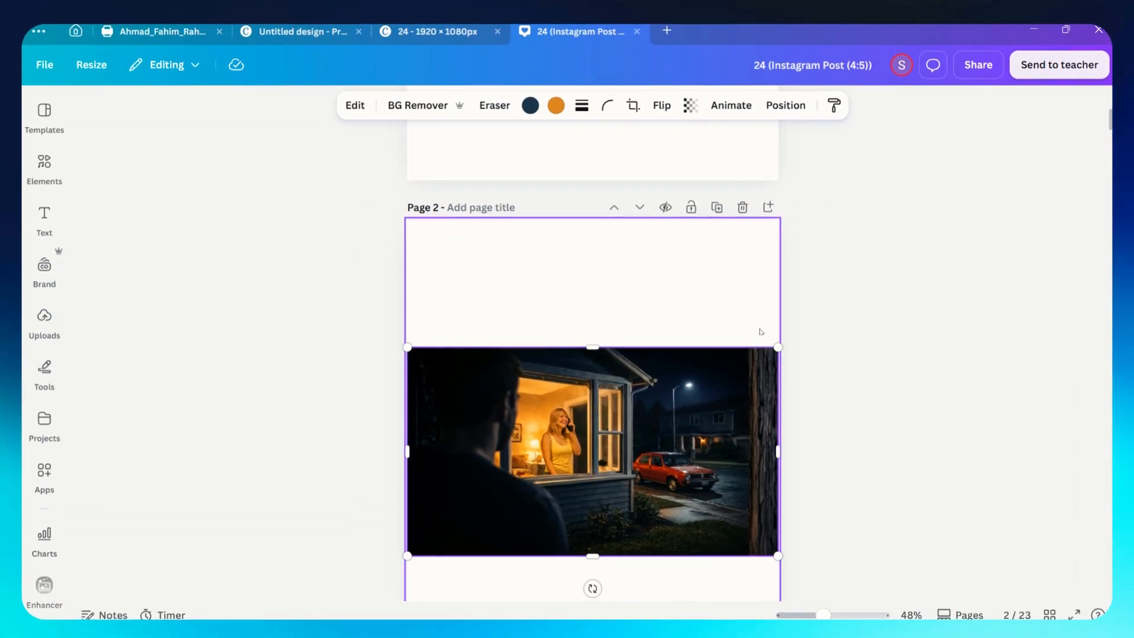
scroll(761, 328, down, 3)
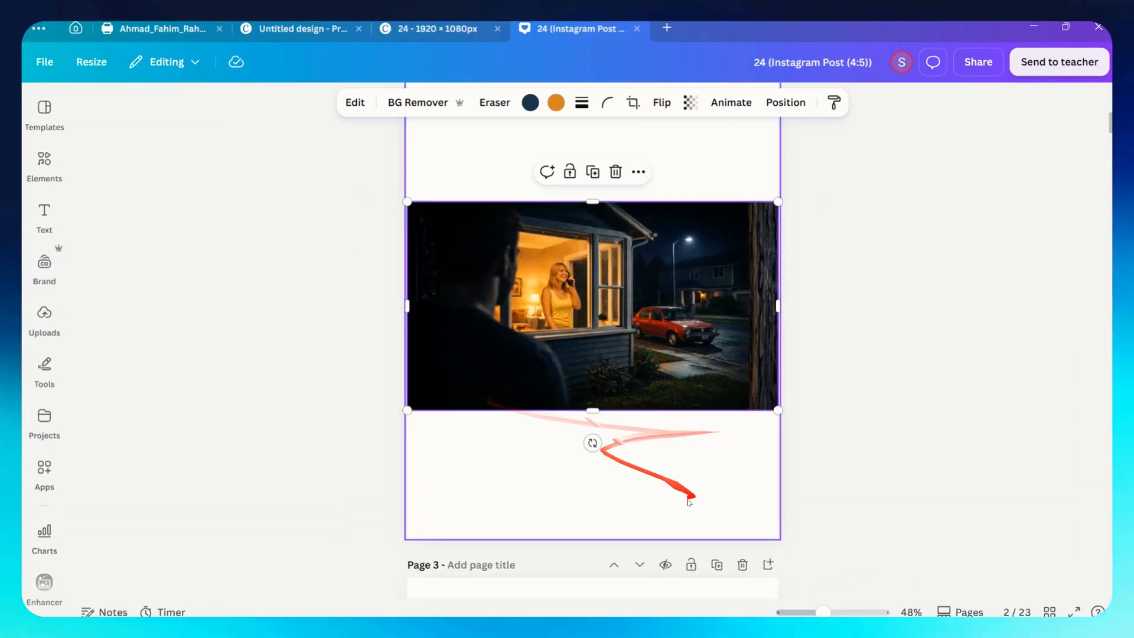
scroll(689, 502, up, 2)
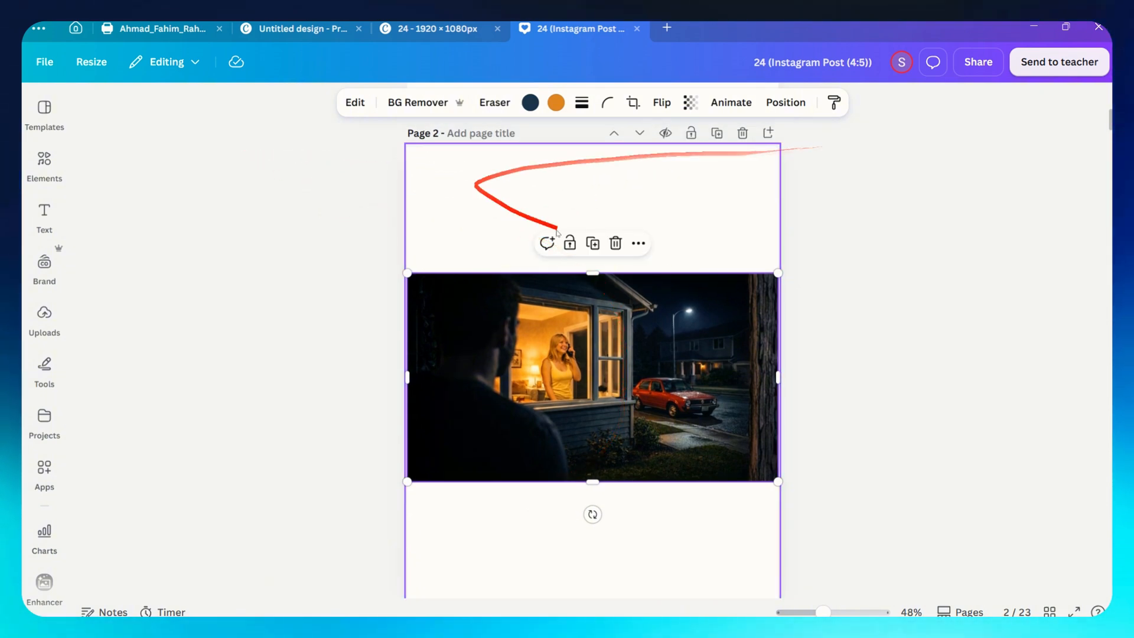
Open Magic Expand for the page 2 image and stretch the Freeform expansion frame to cover the whole page, then expand.
scroll(666, 443, down, 4)
scroll(738, 388, up, 4)
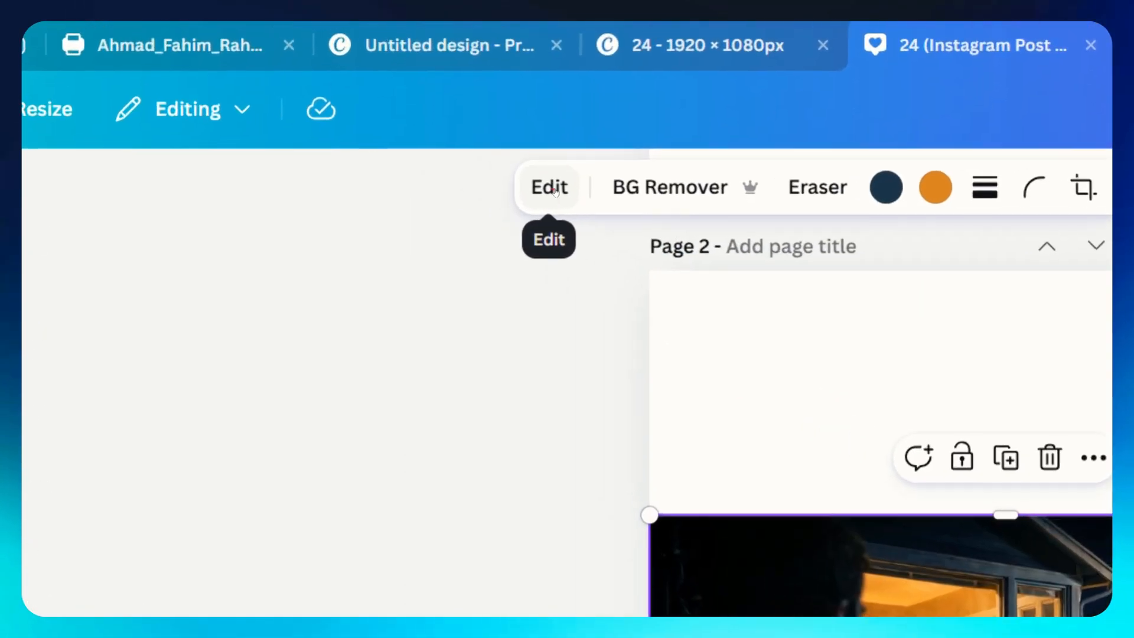
click(356, 104)
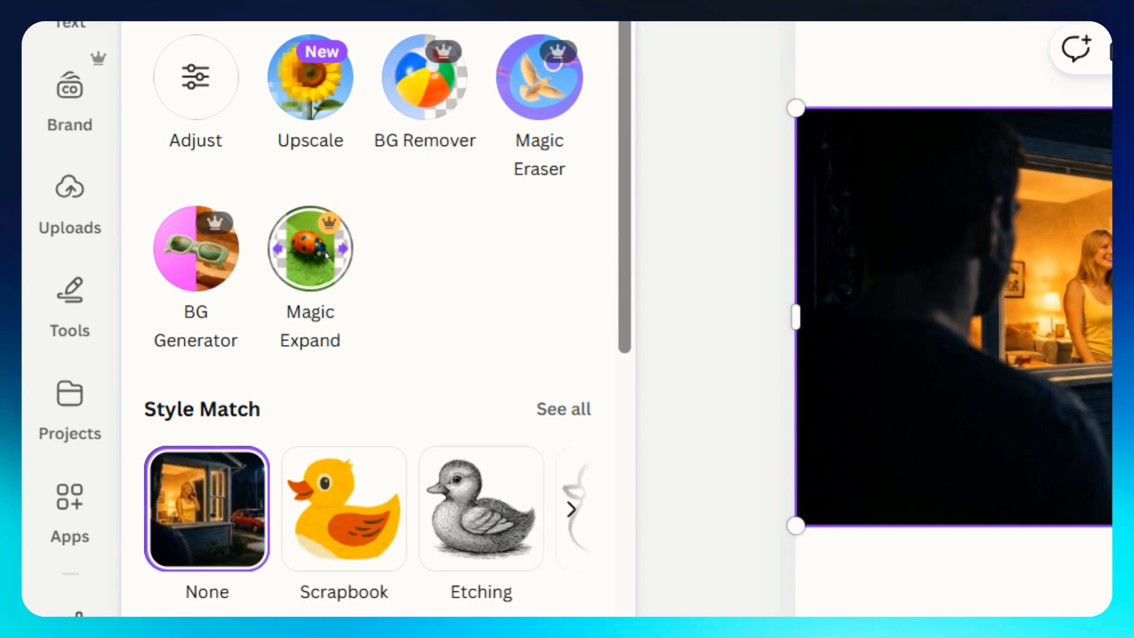
click(324, 252)
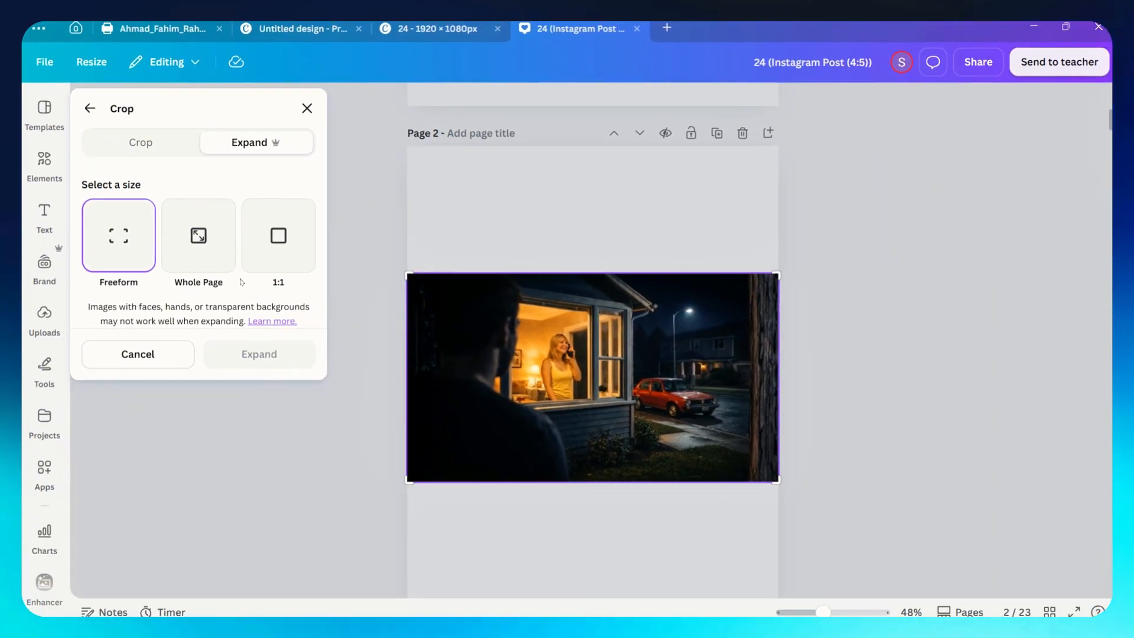
drag(408, 275, 420, 146)
scroll(738, 493, down, 2)
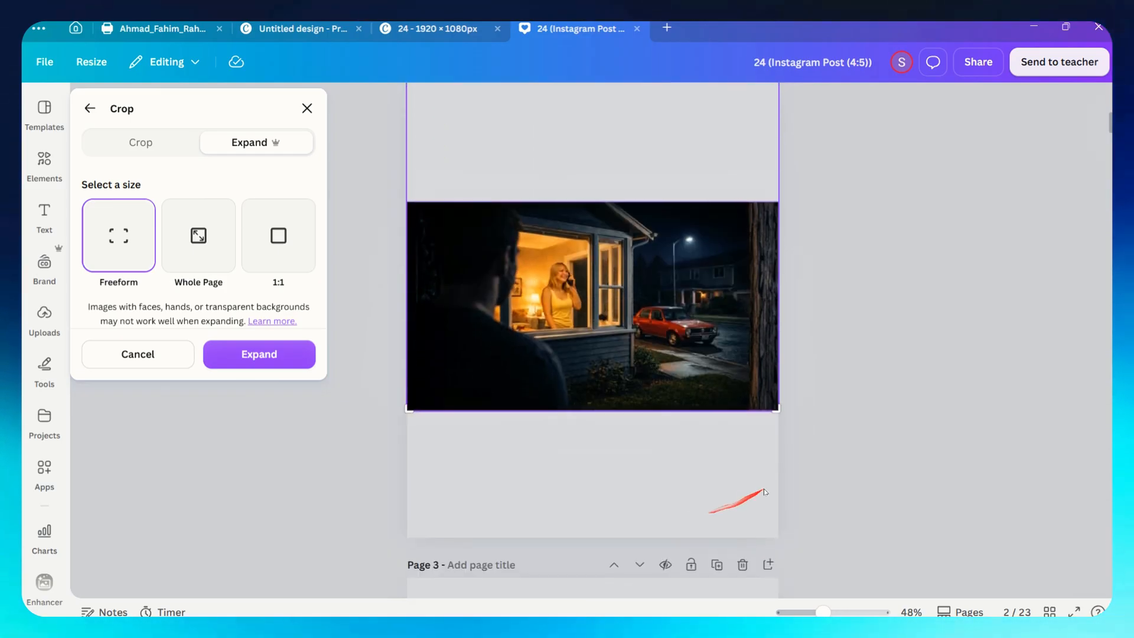
drag(777, 449, 775, 539)
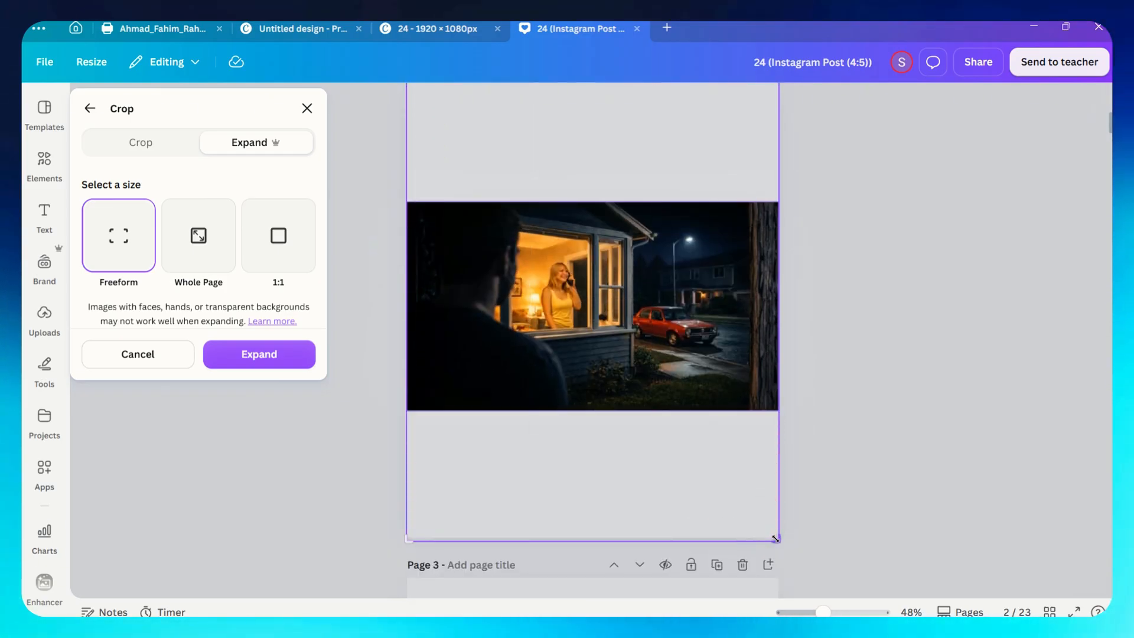
scroll(760, 450, up, 3)
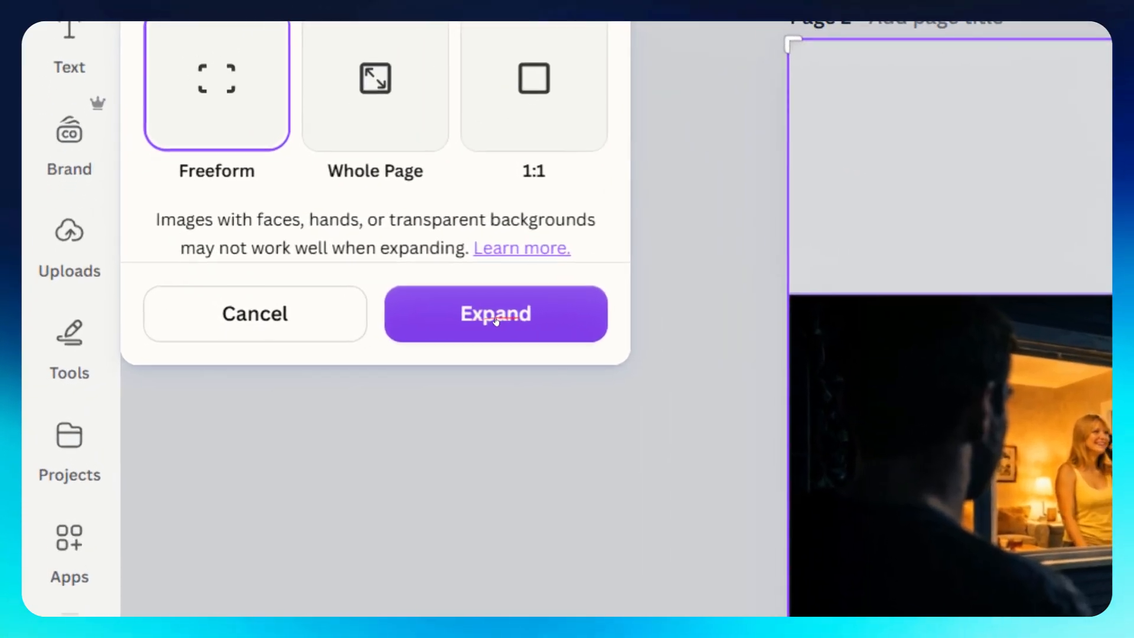
click(246, 357)
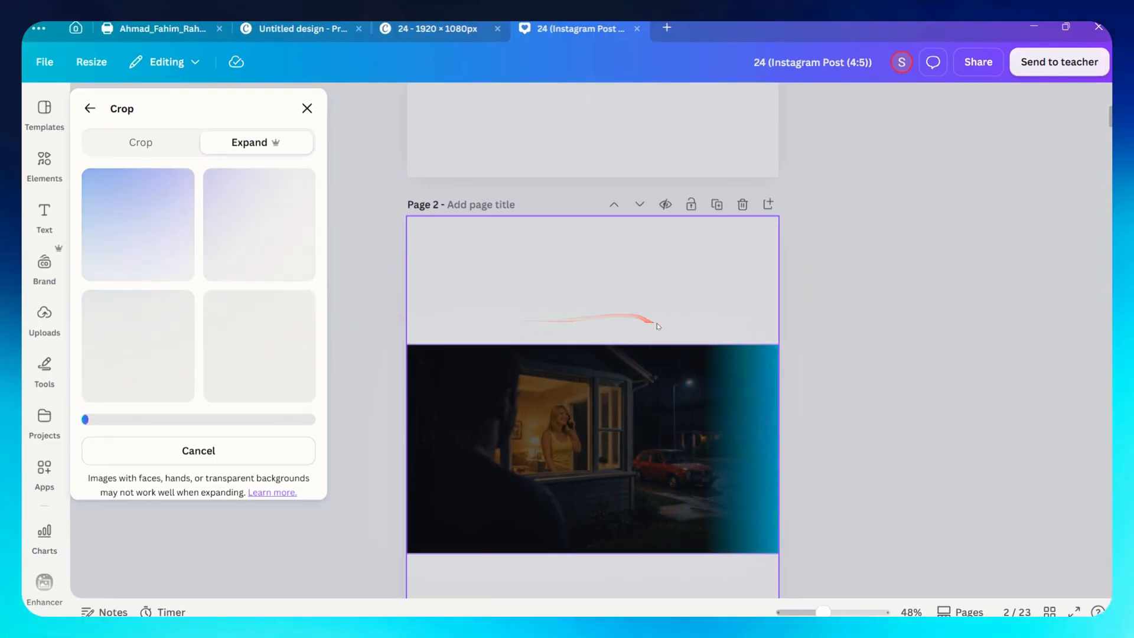
scroll(659, 329, down, 2)
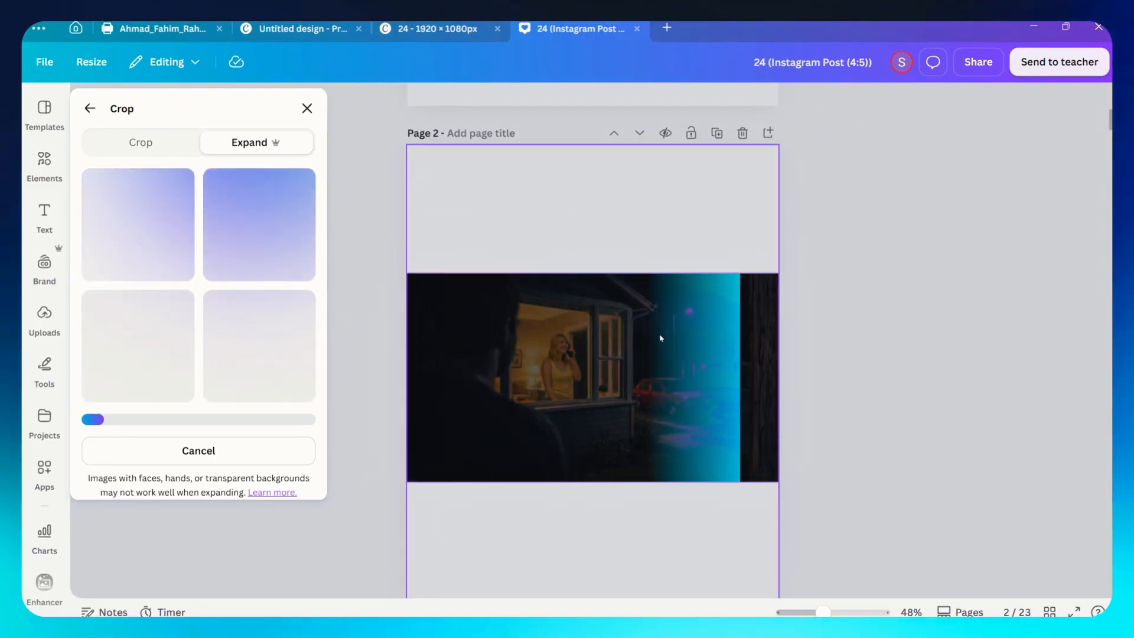
scroll(662, 337, down, 1)
scroll(663, 339, up, 1)
scroll(663, 342, down, 2)
scroll(663, 343, up, 1)
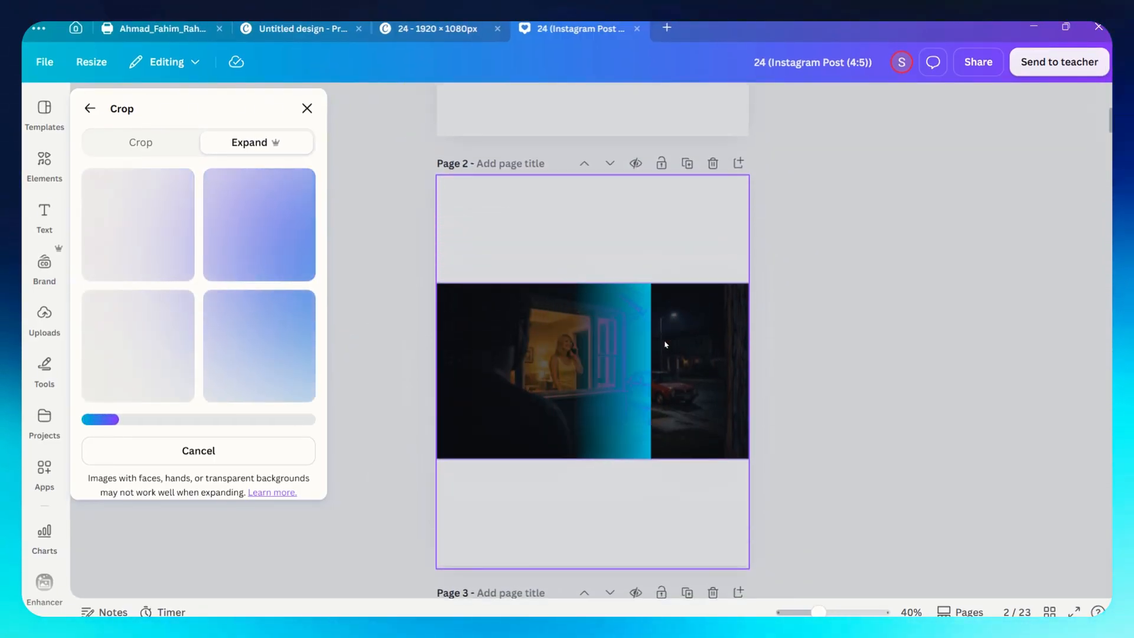
scroll(650, 405, up, 1)
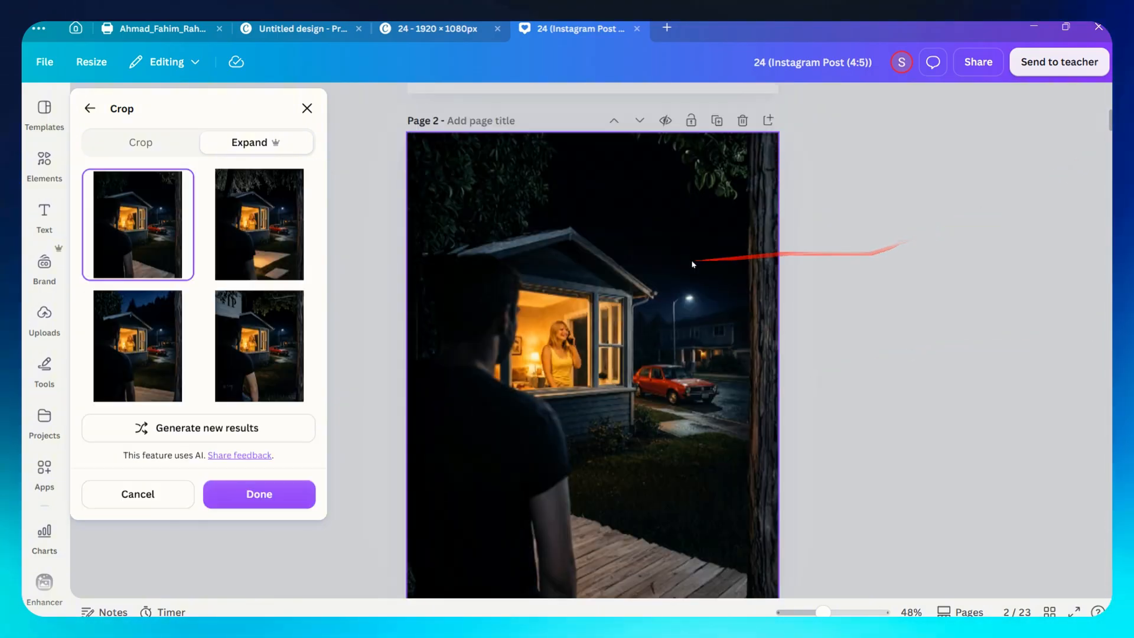
Compare the four generated expansion results and apply the second one.
click(264, 242)
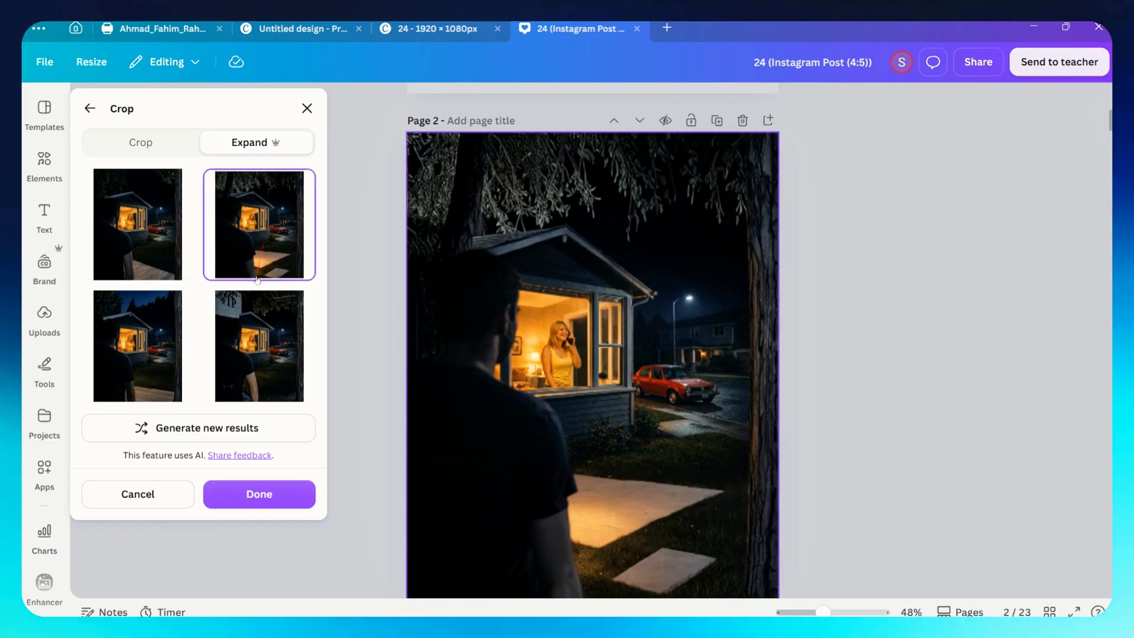
click(255, 308)
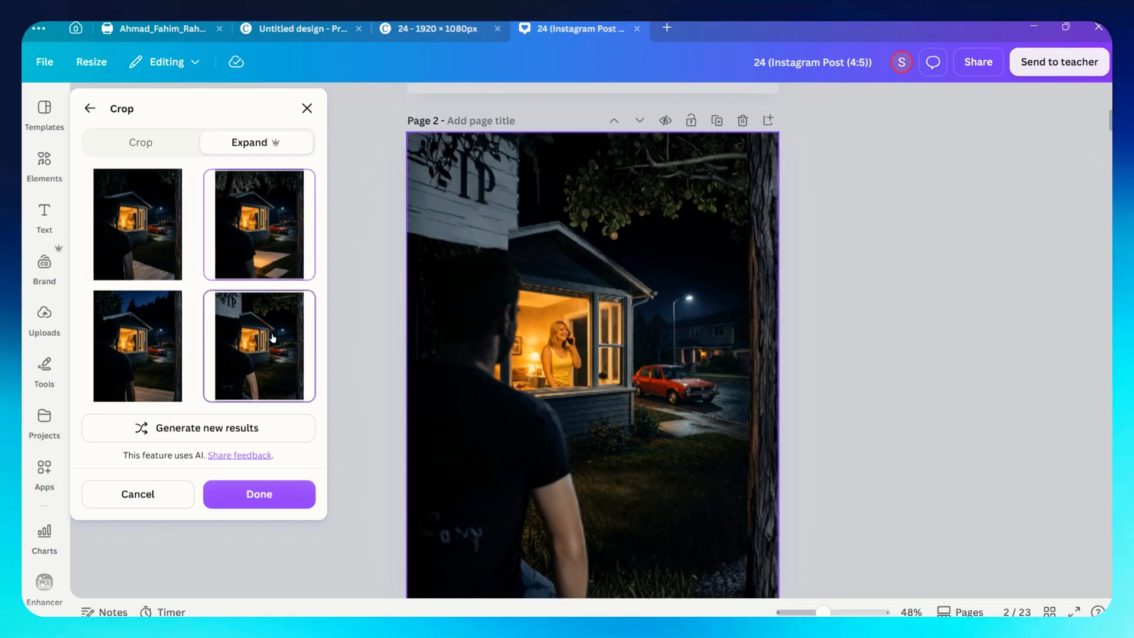
click(159, 335)
click(151, 250)
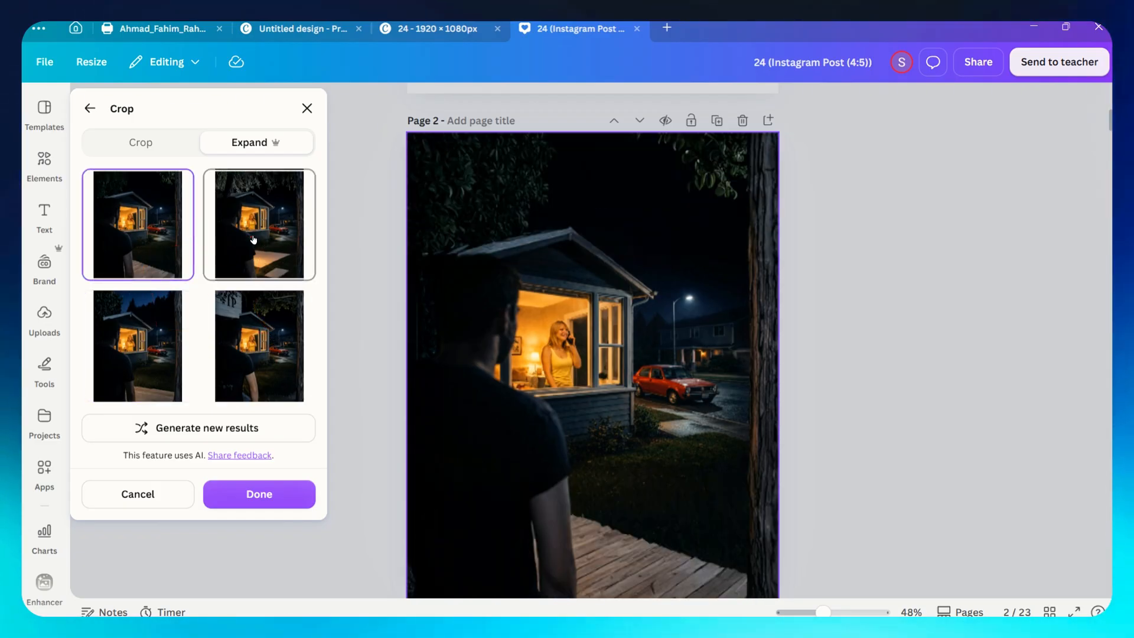
click(253, 239)
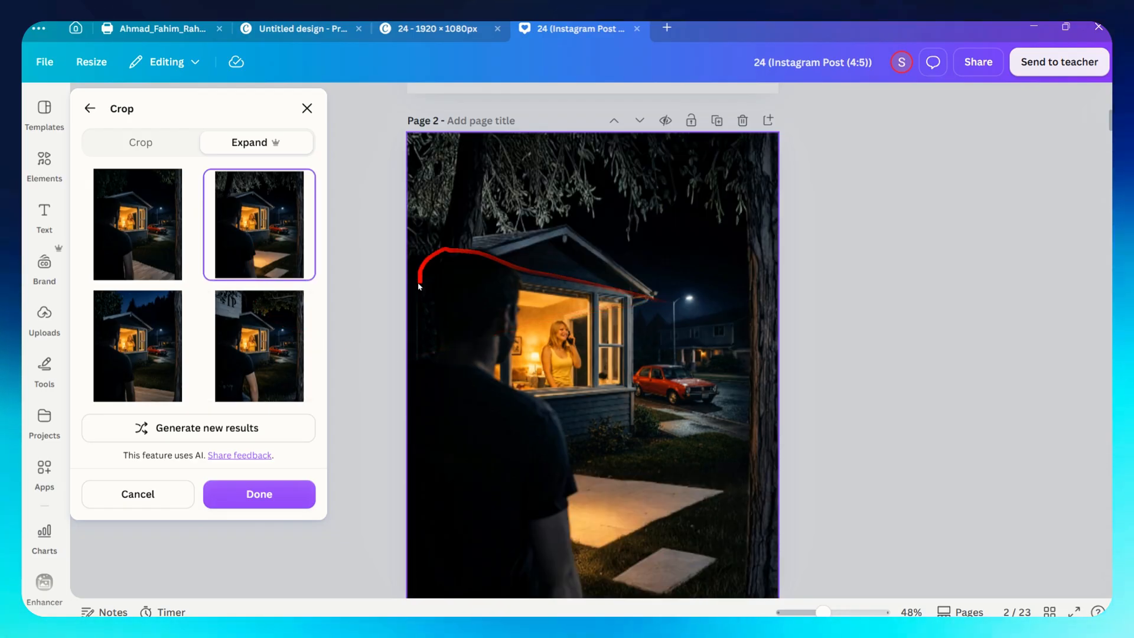
scroll(1027, 195, down, 2)
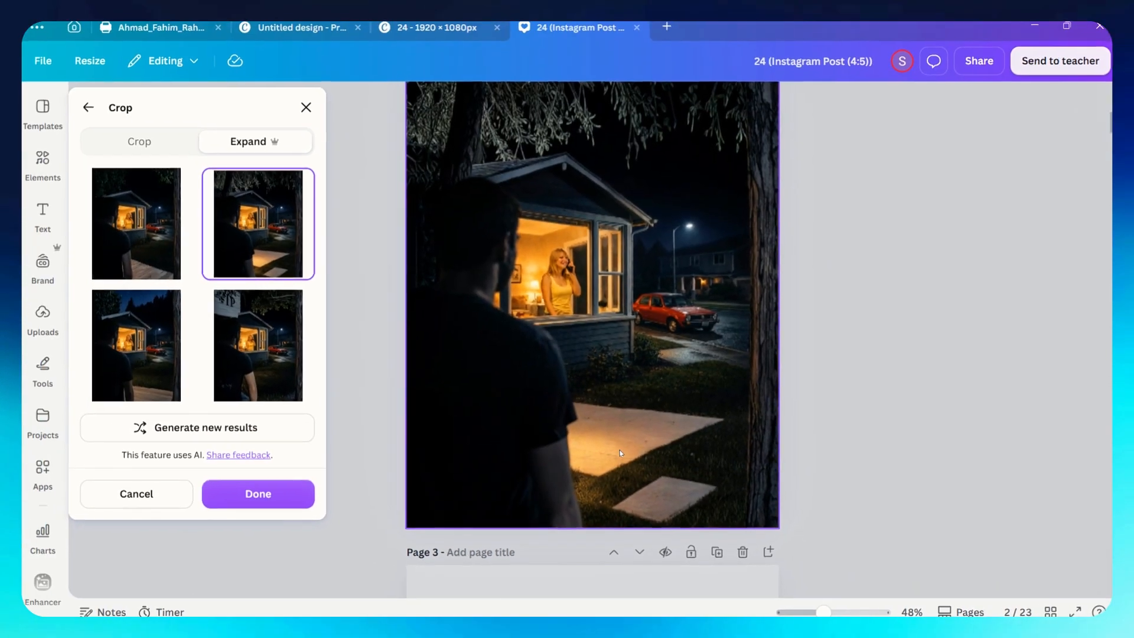
click(269, 373)
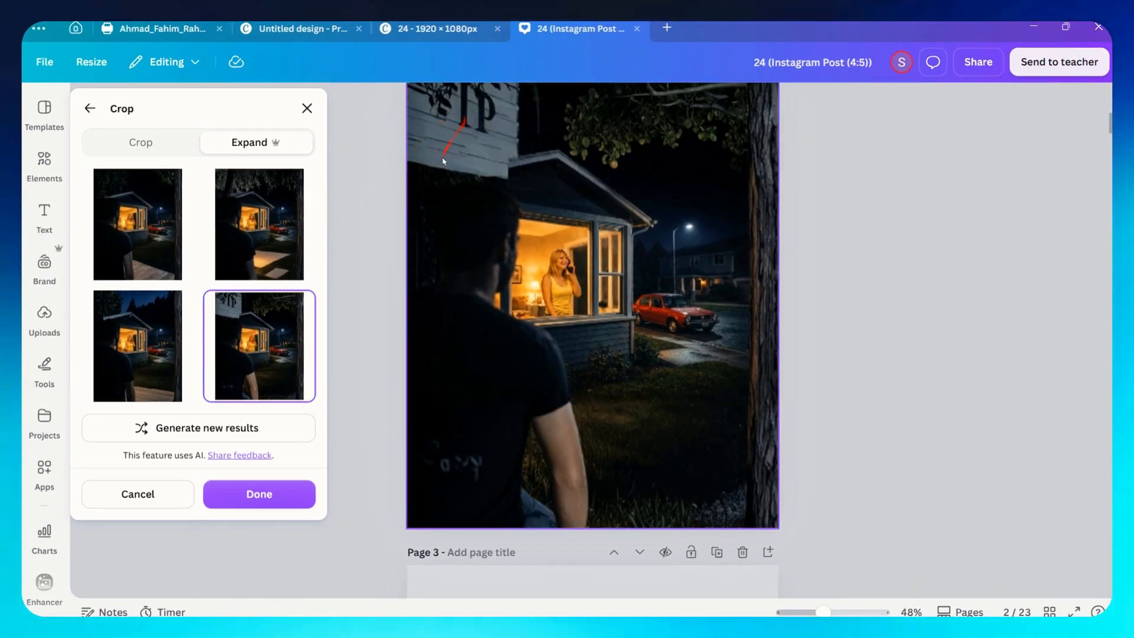
click(127, 328)
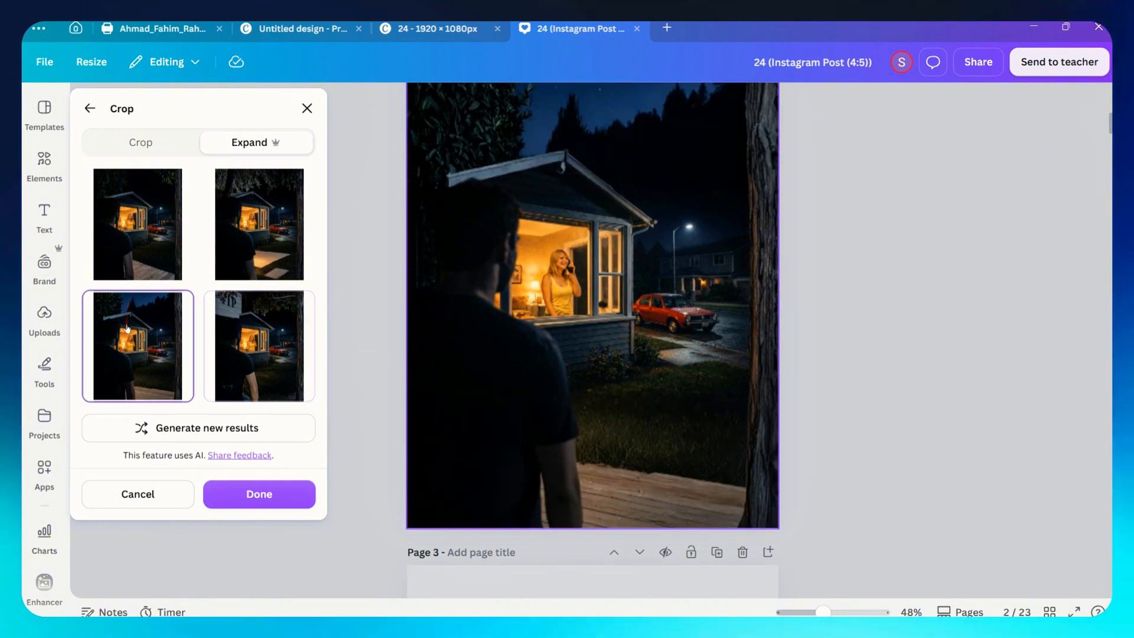
click(147, 231)
click(217, 203)
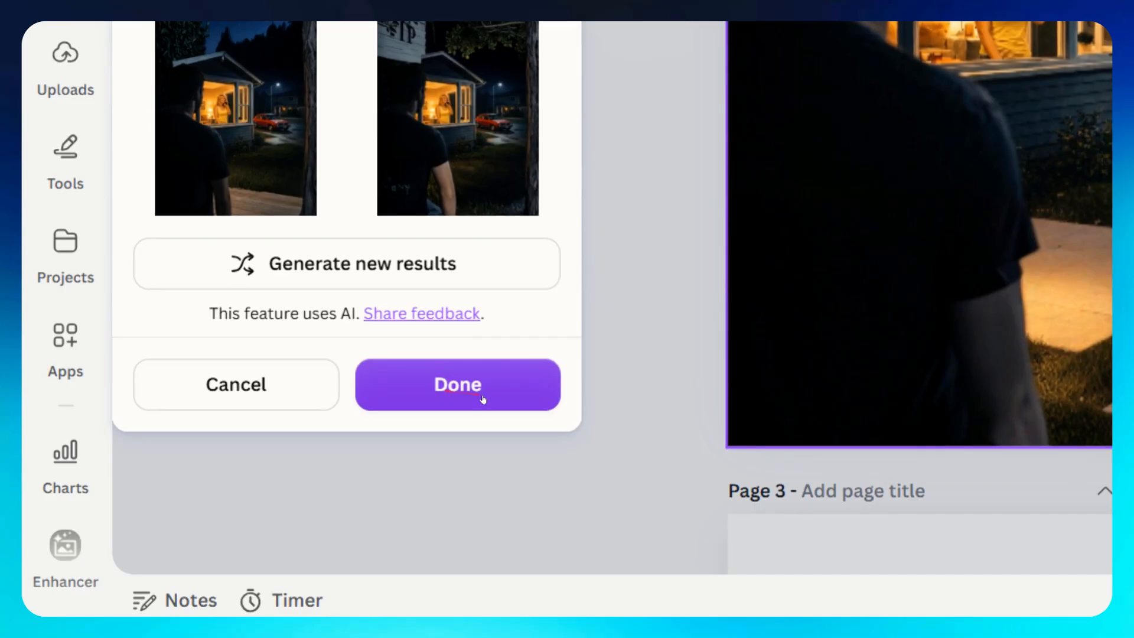
click(238, 500)
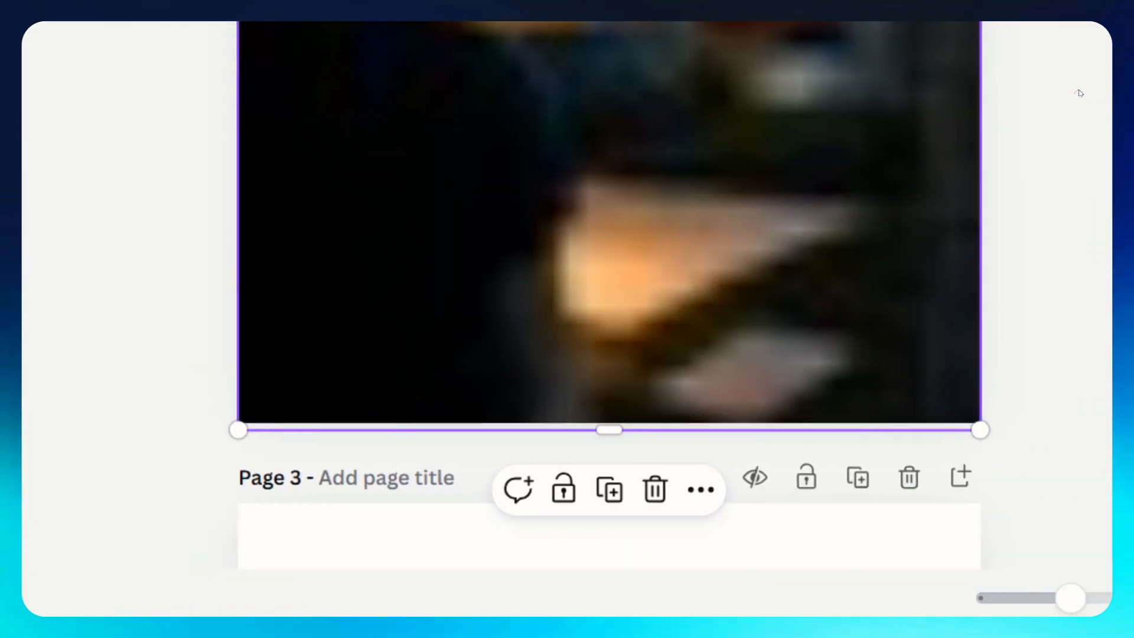
scroll(752, 362, up, 2)
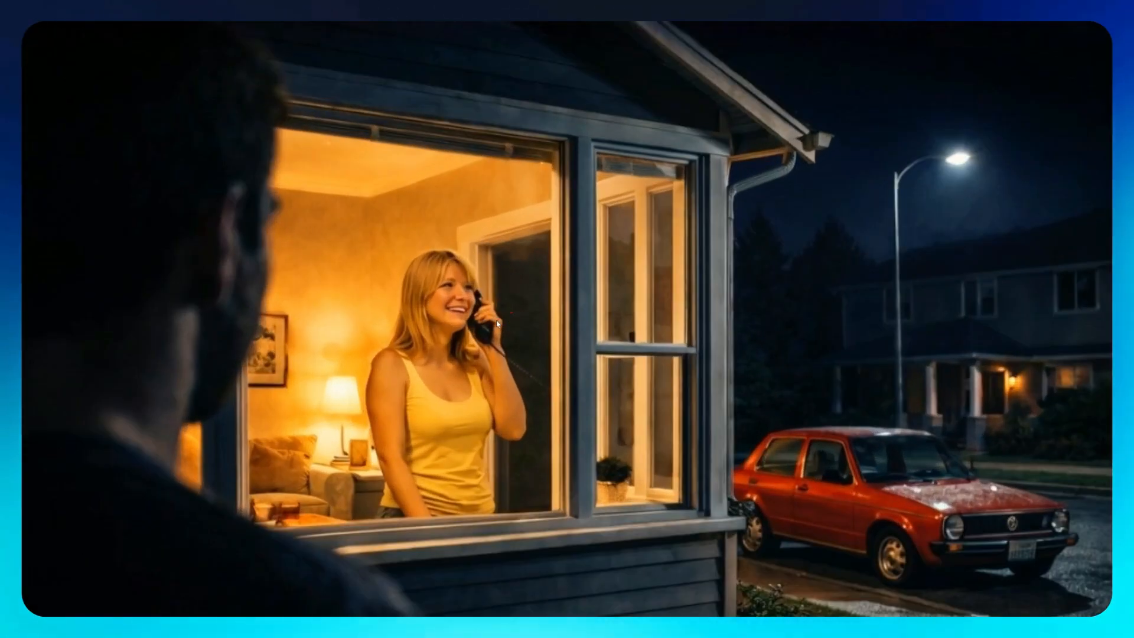
scroll(423, 305, up, 3)
scroll(423, 304, down, 3)
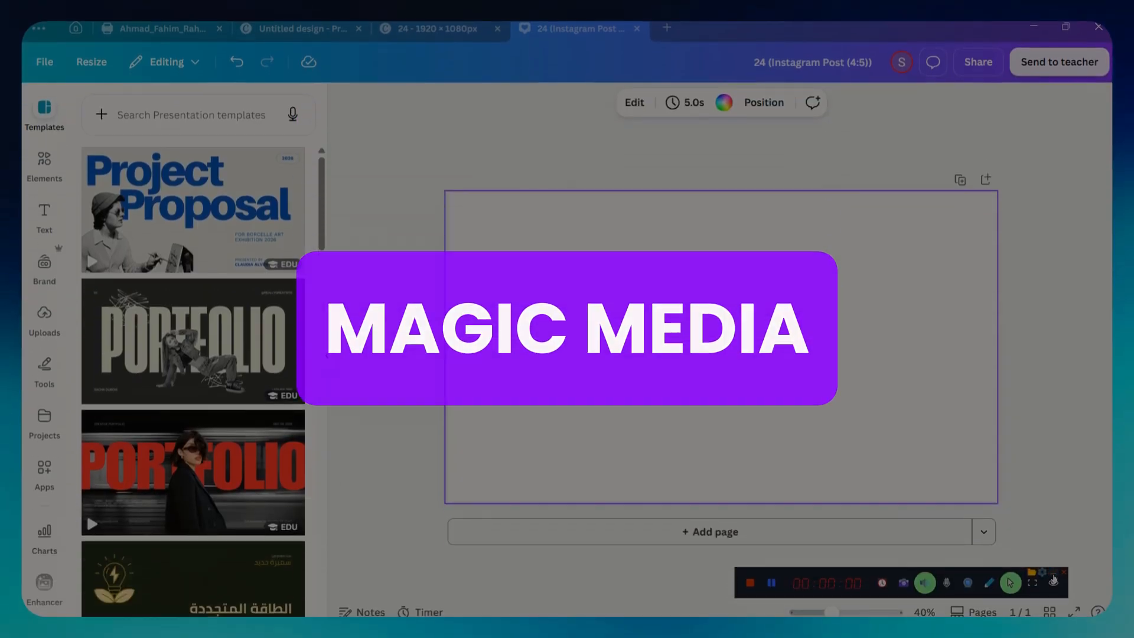
click(1053, 575)
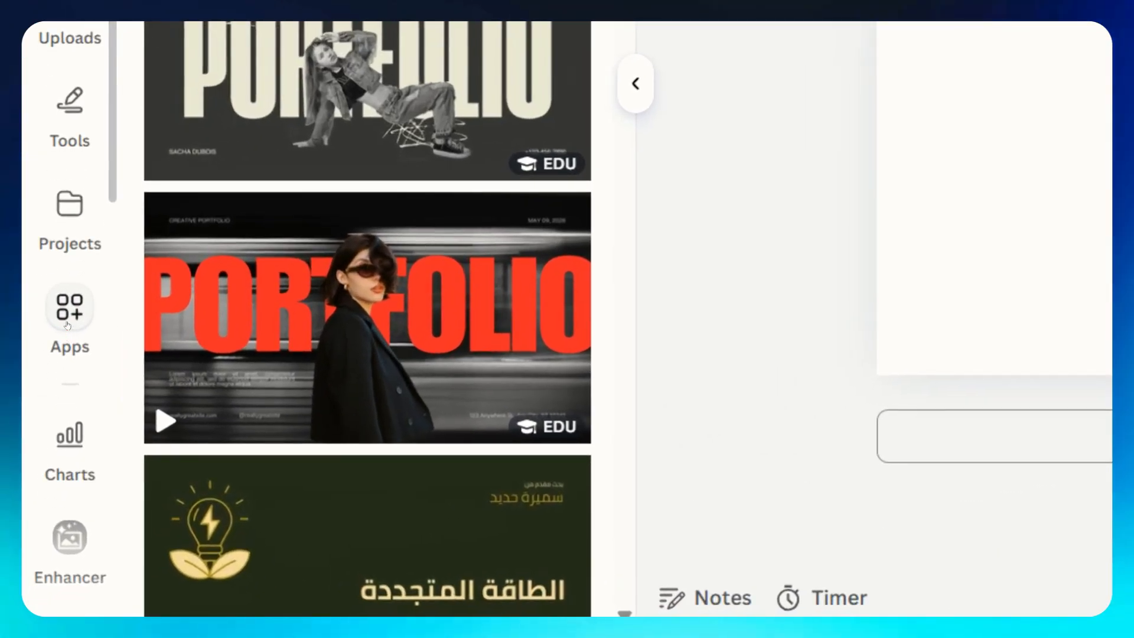
Search the apps for "magic" and open the Magic Media app.
click(66, 324)
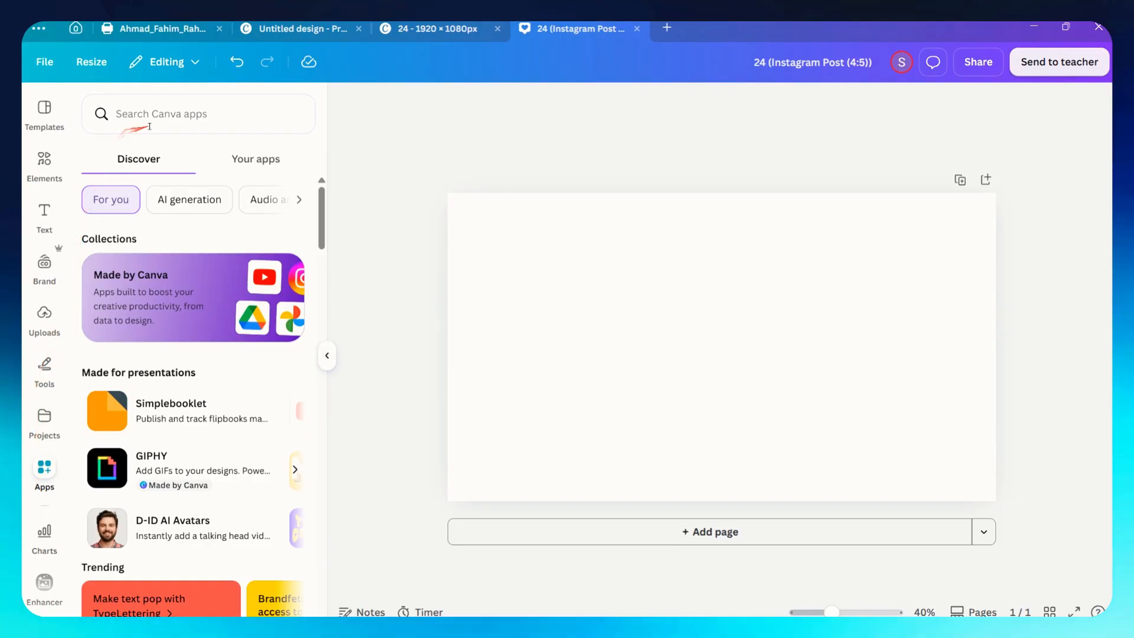
click(149, 125)
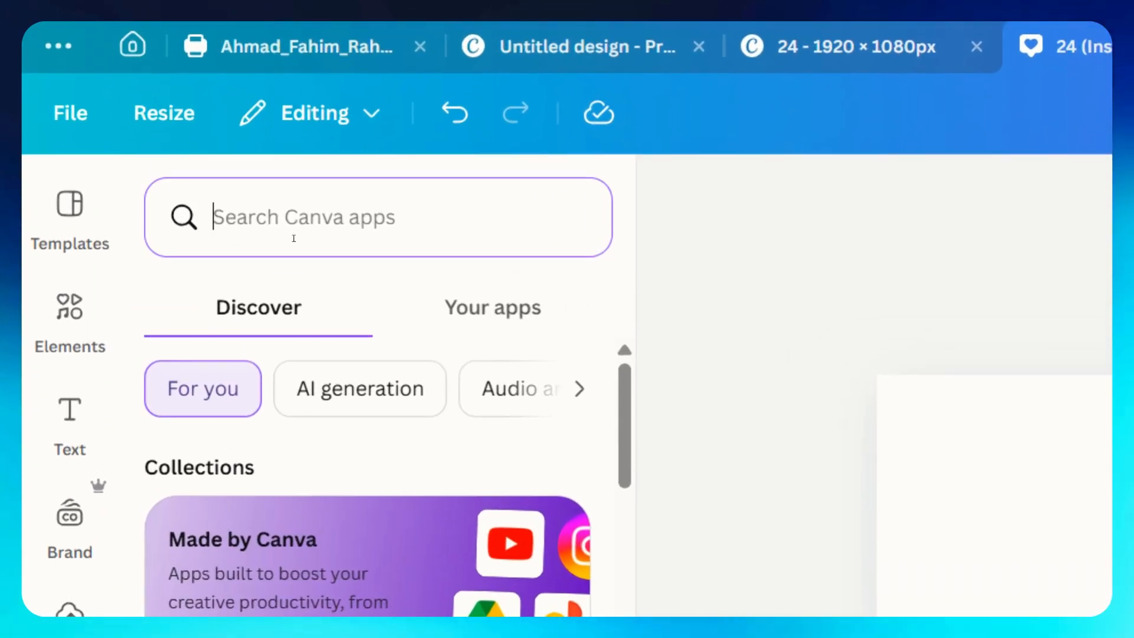
text(magic)
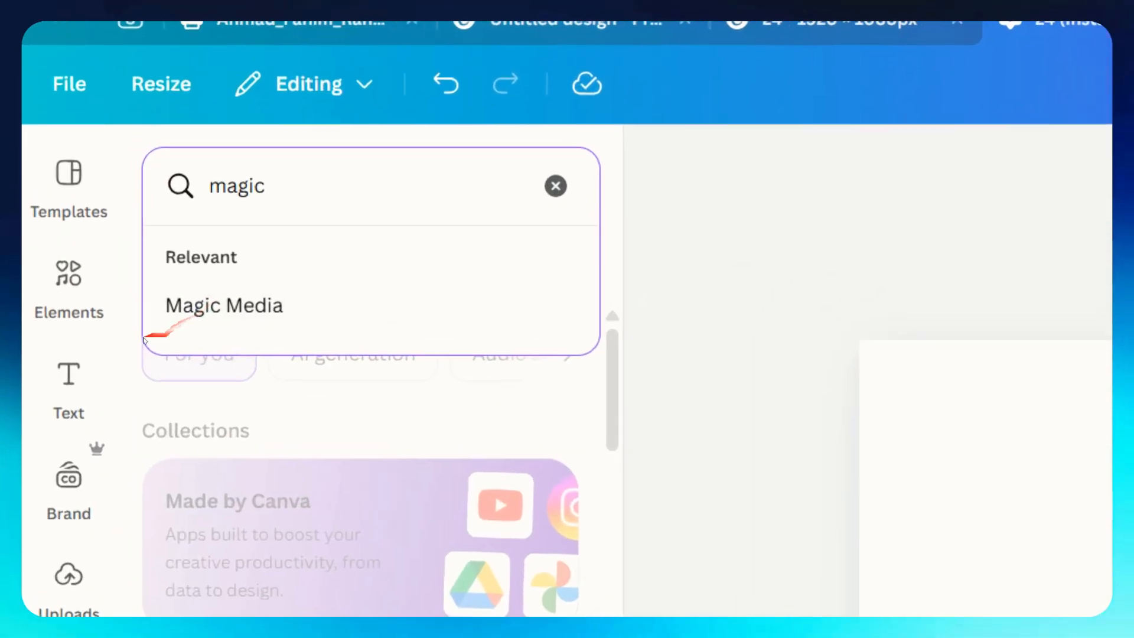
click(211, 324)
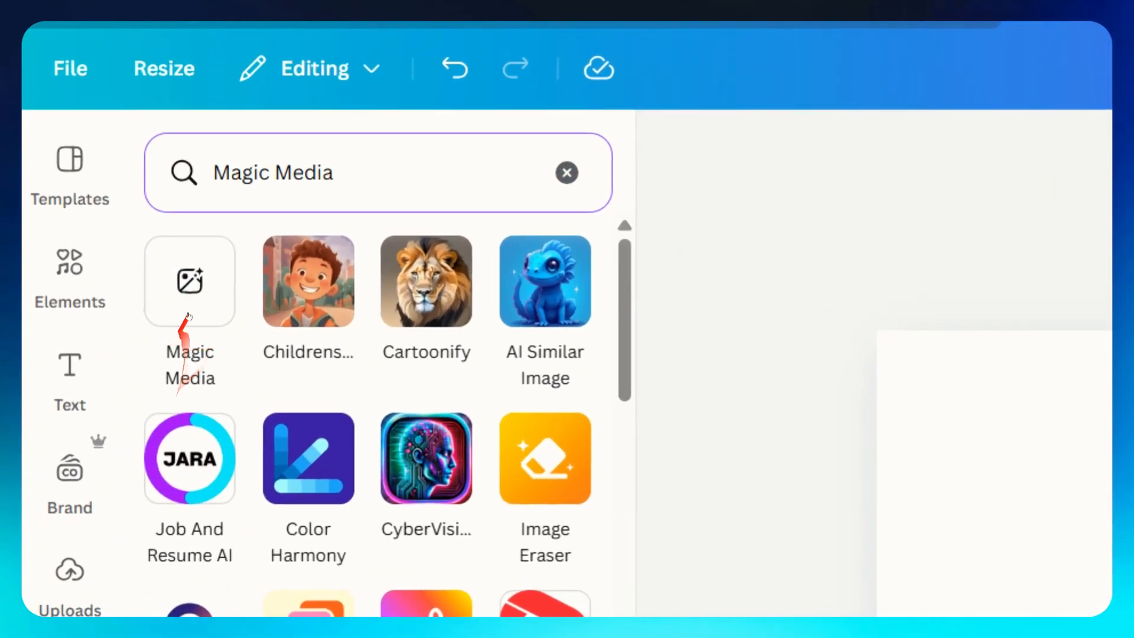
click(104, 186)
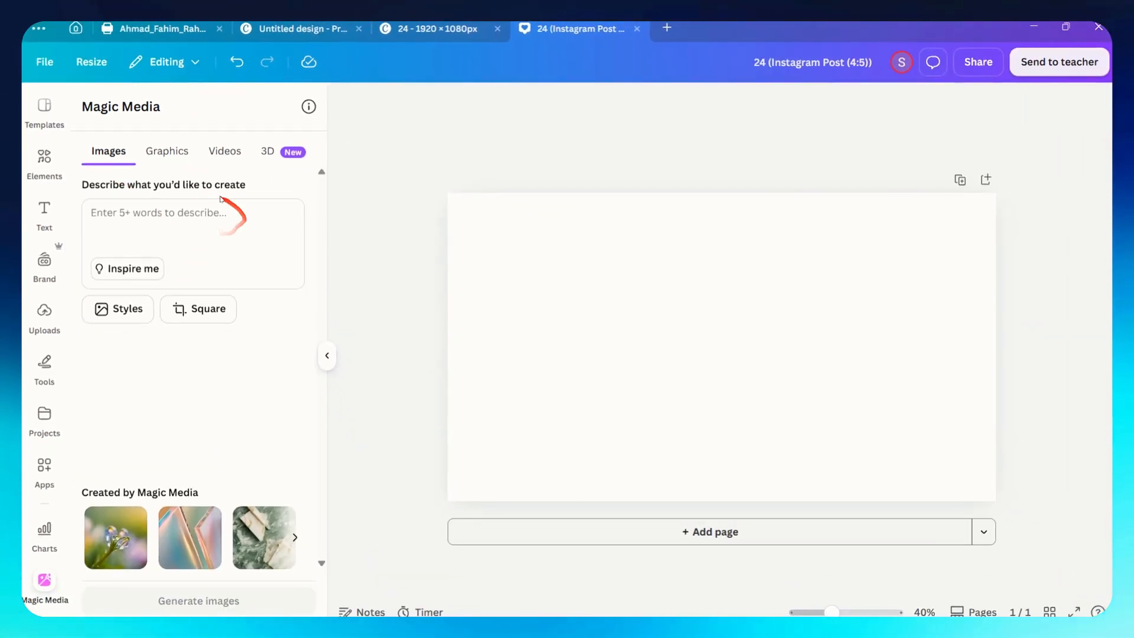
Look through the Magic Media Graphics, Videos and 3D options before returning to Images.
click(162, 157)
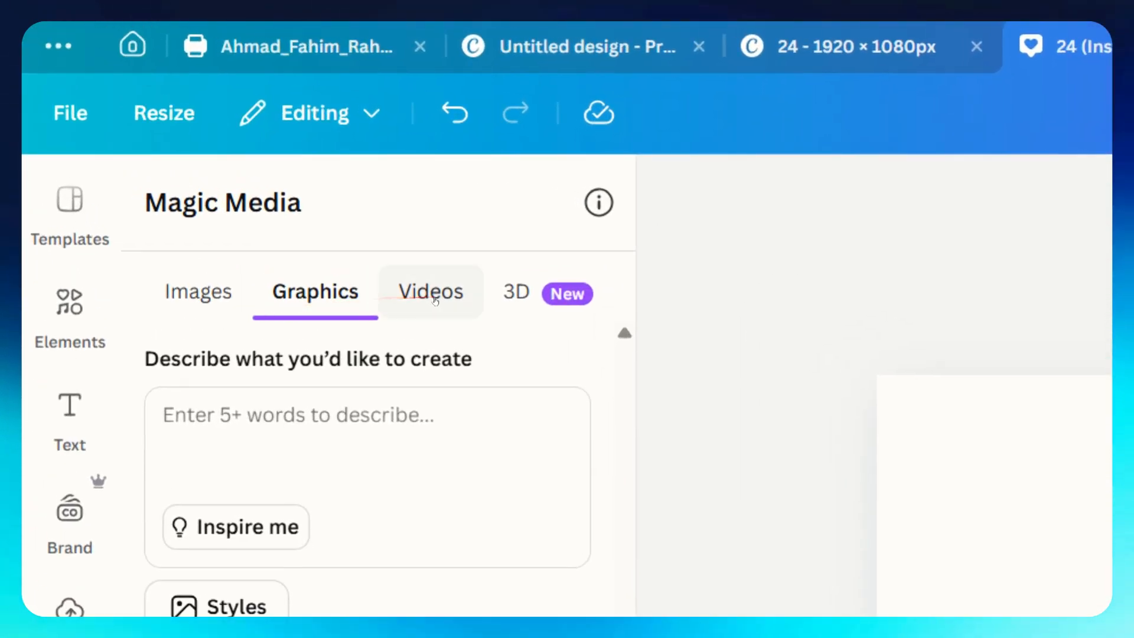
click(436, 300)
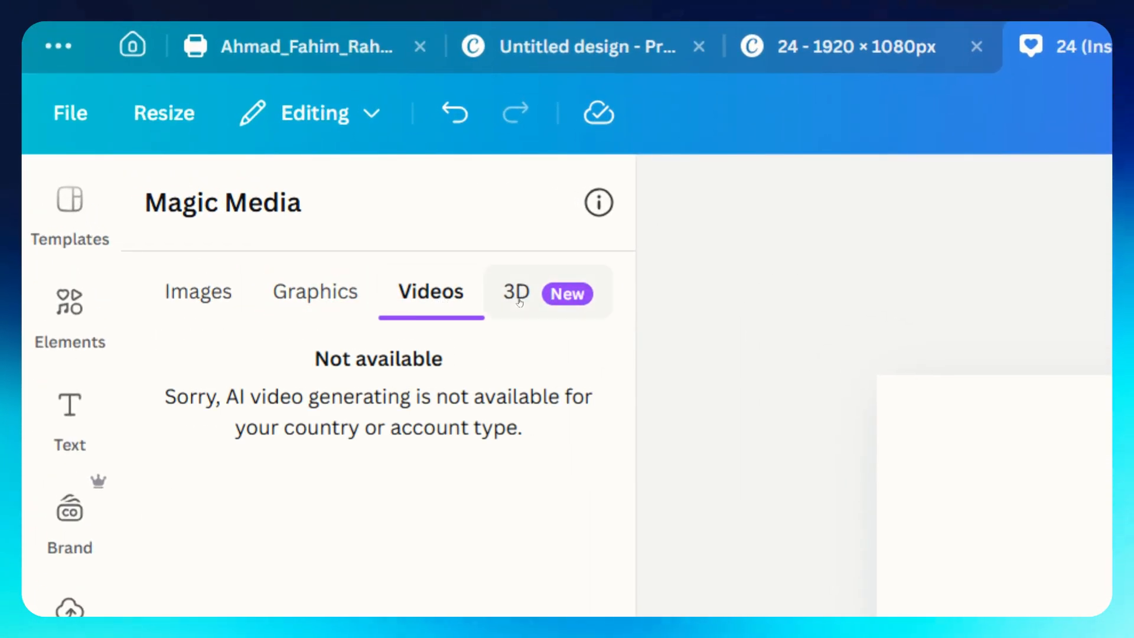
click(535, 302)
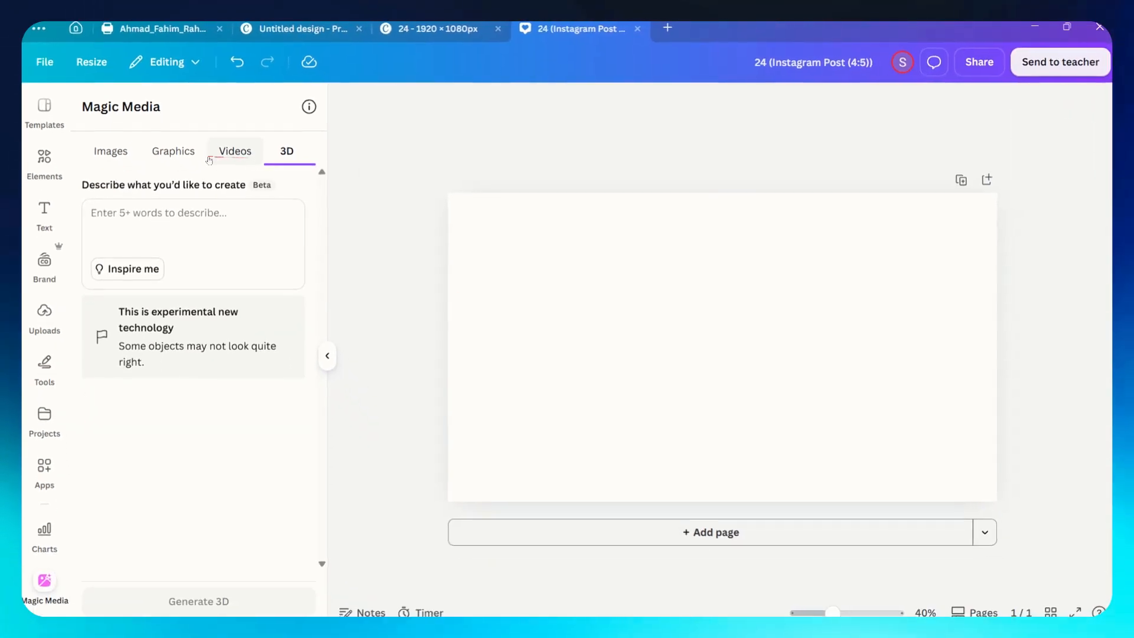
click(111, 152)
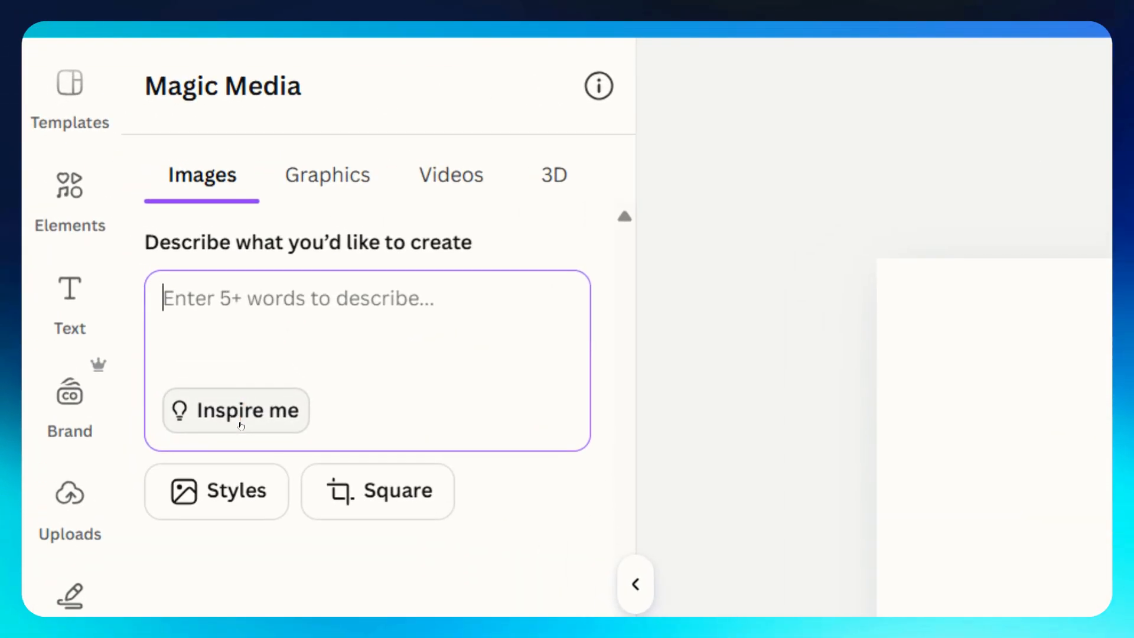
Generate images from the inspired prompt "Koi fish swimming in a pond" with the Photo style and Landscape layout.
click(128, 269)
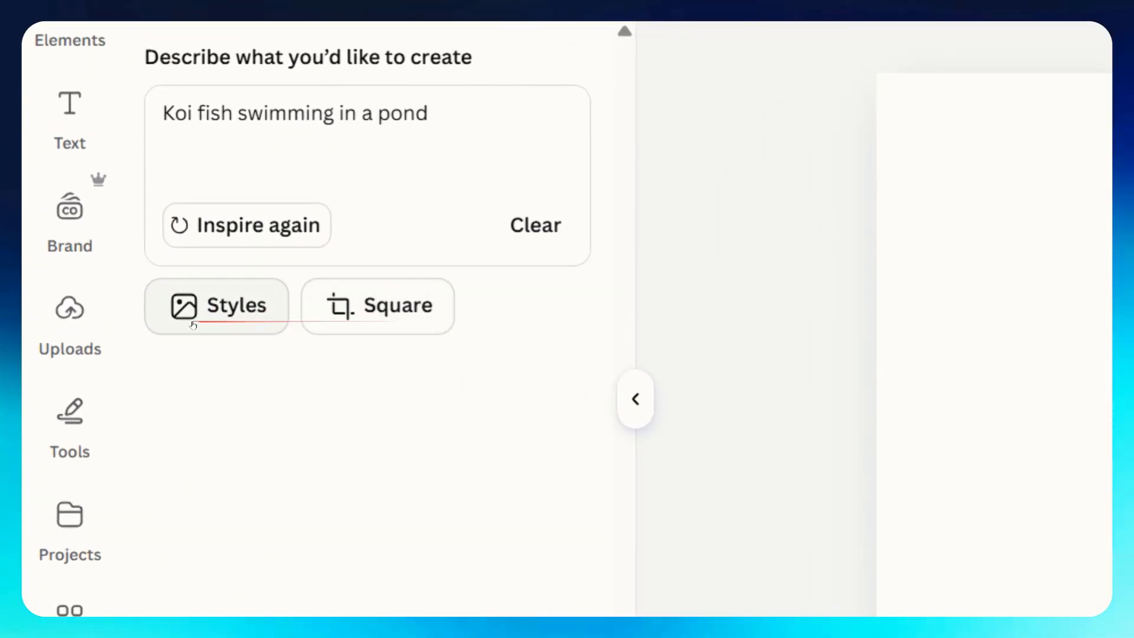
click(192, 325)
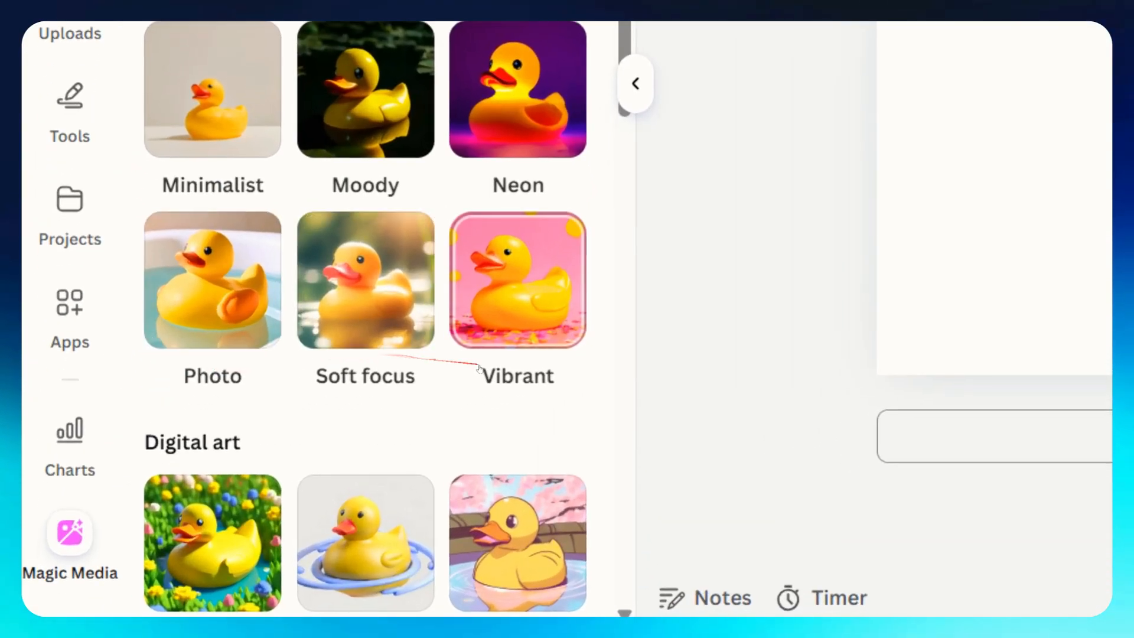
click(197, 283)
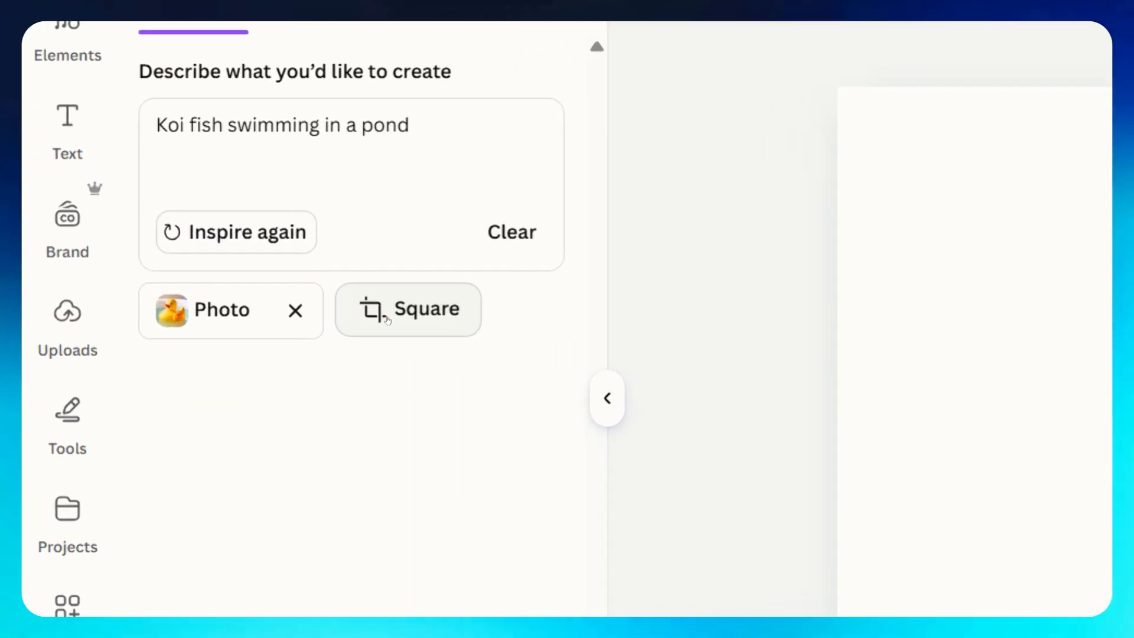
click(250, 247)
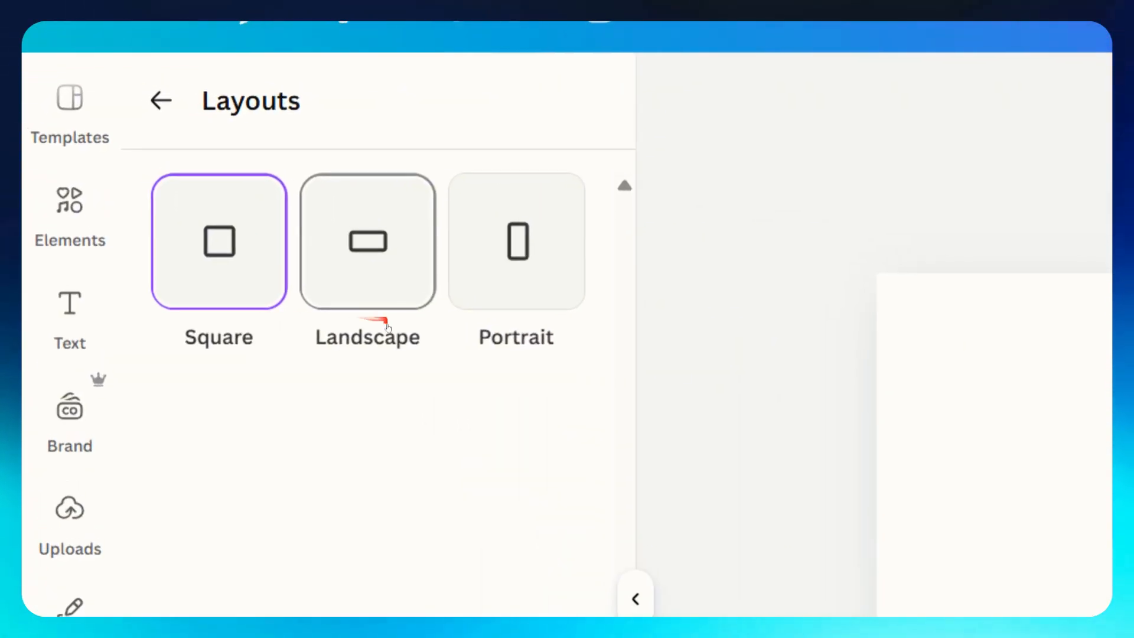
click(198, 206)
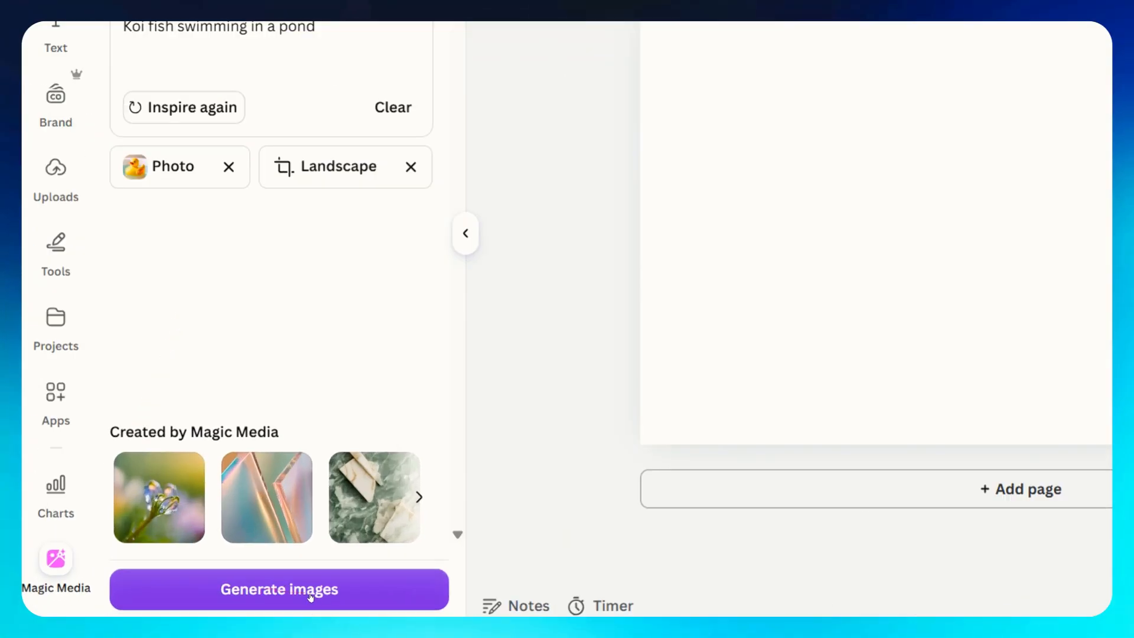
click(219, 601)
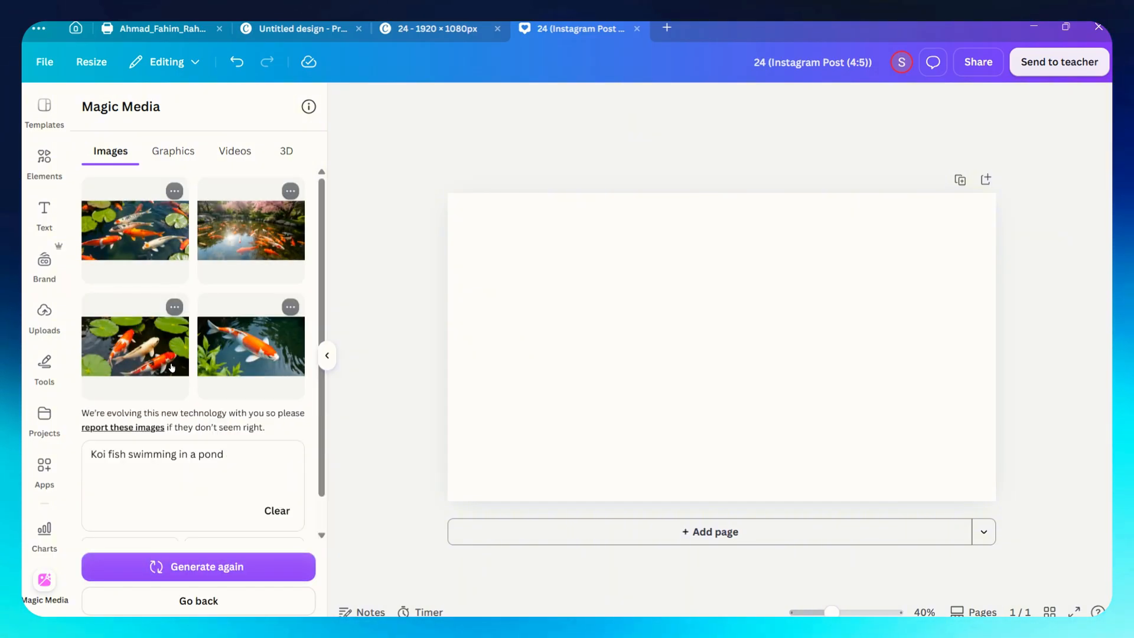
Add the first koi image to page 1 and enlarge it to fill the page.
click(131, 243)
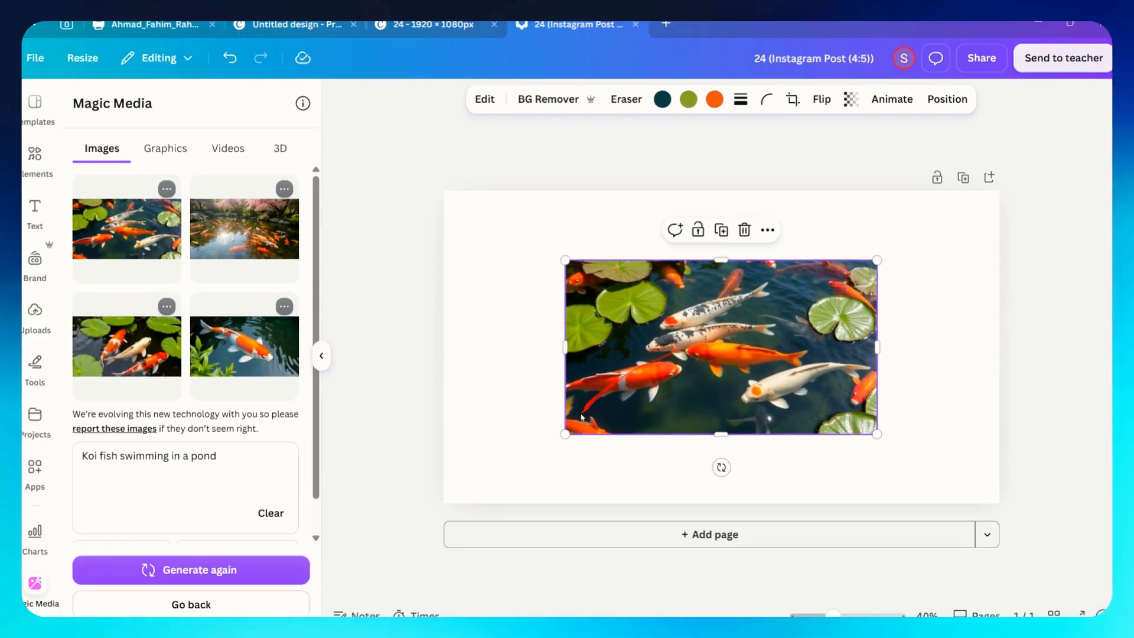
drag(390, 529, 159, 637)
drag(875, 260, 995, 194)
click(612, 146)
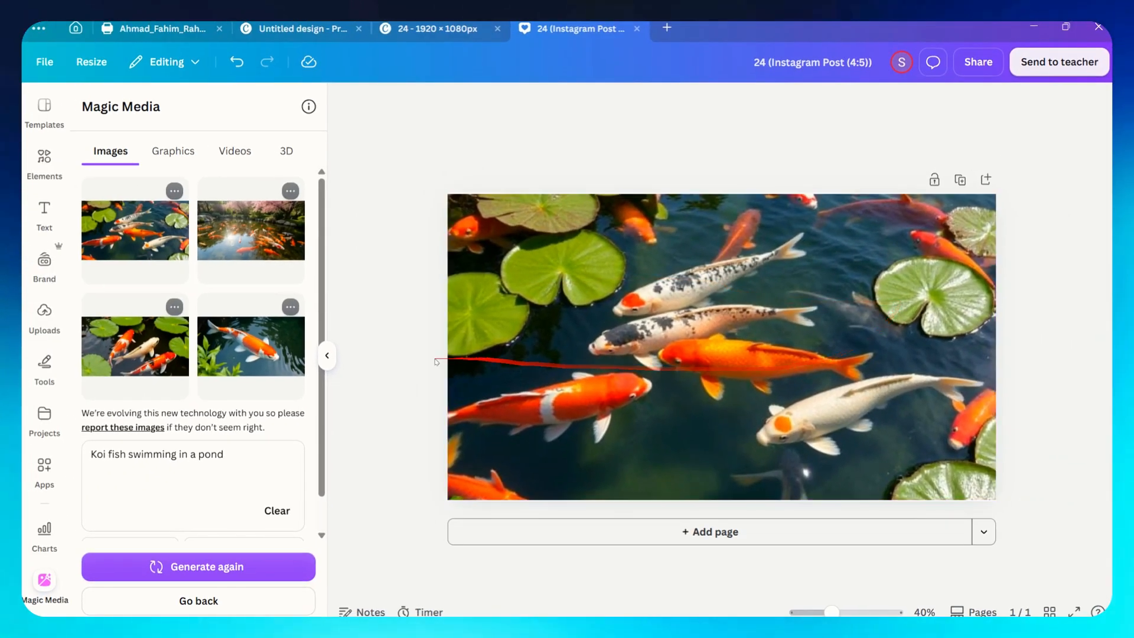
Add a new page, place the second koi image on it and stretch it to fill page 2.
click(595, 531)
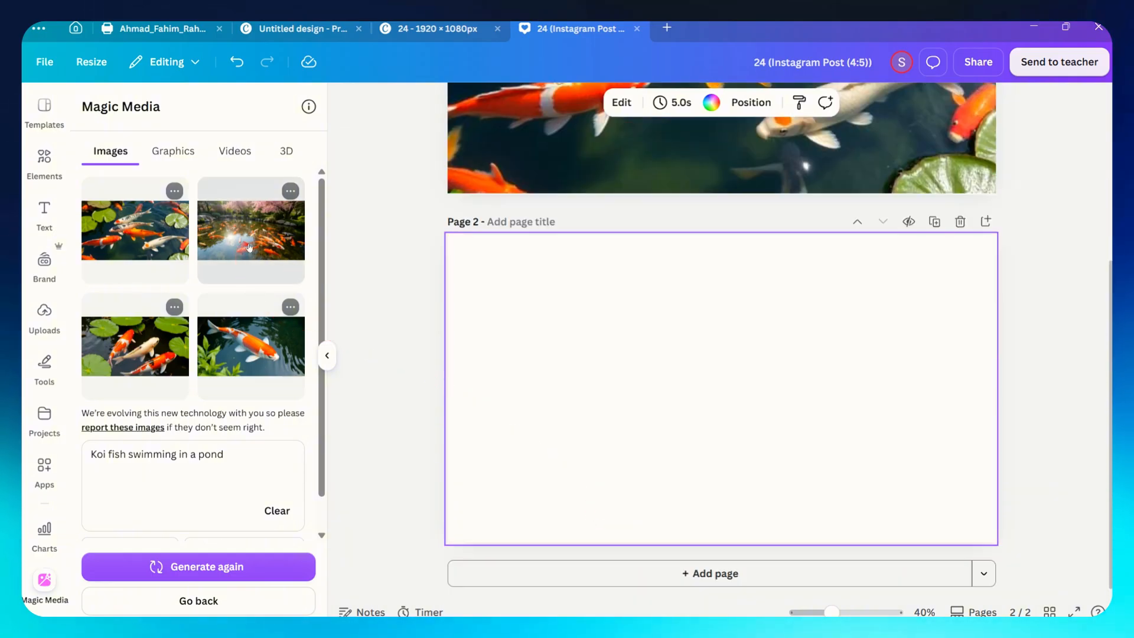
click(260, 346)
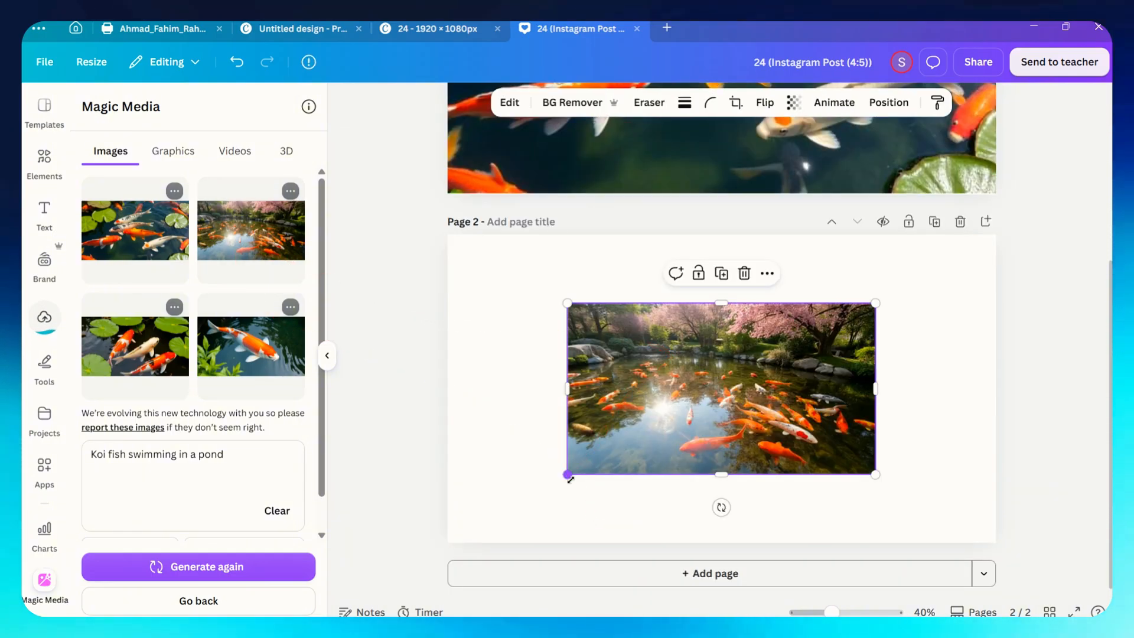
drag(568, 476, 444, 543)
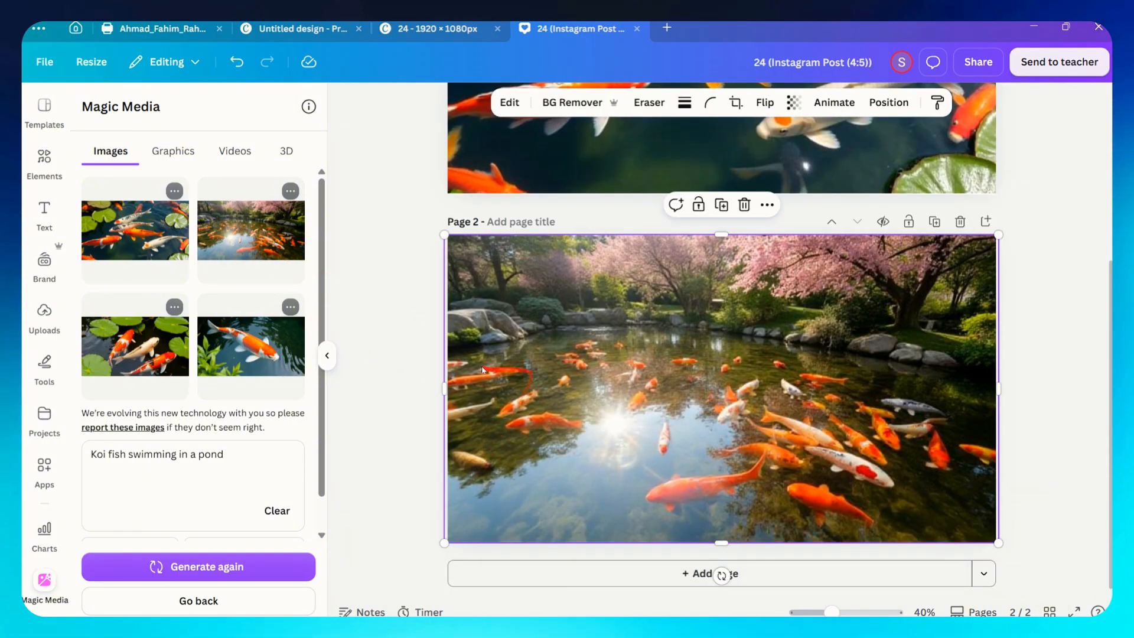
Add page 3, place the third koi image on it and stretch it to fill the page.
click(721, 574)
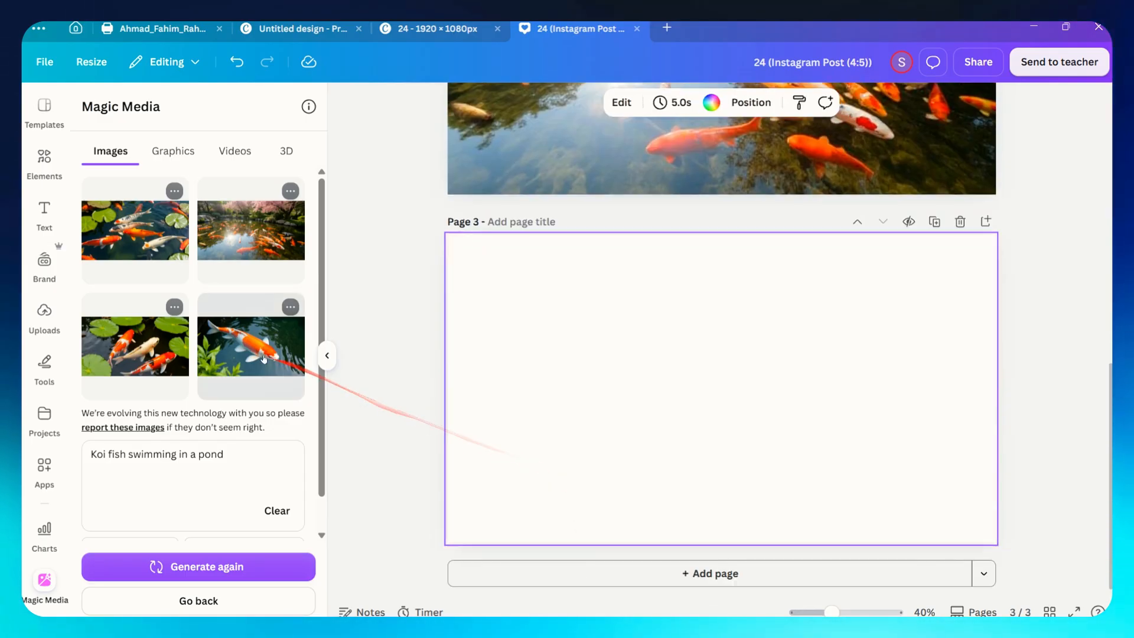
click(167, 355)
drag(567, 476, 449, 550)
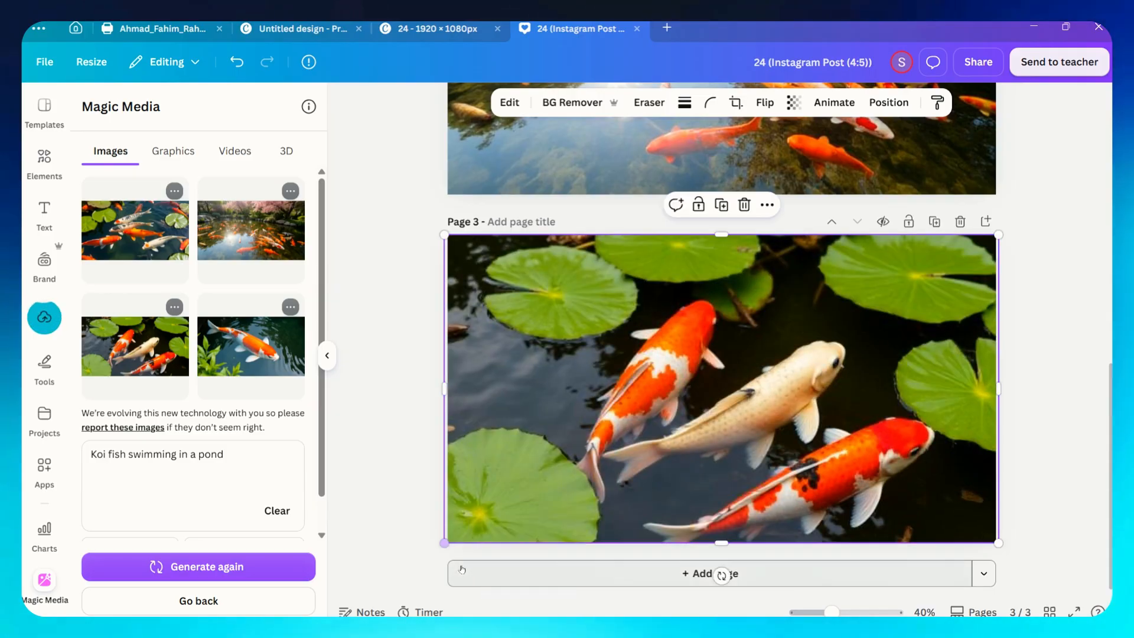
Generate Sticker-style graphics from the inspired prompt "A cupcake in a pastel colour scheme".
scroll(890, 358, up, 10)
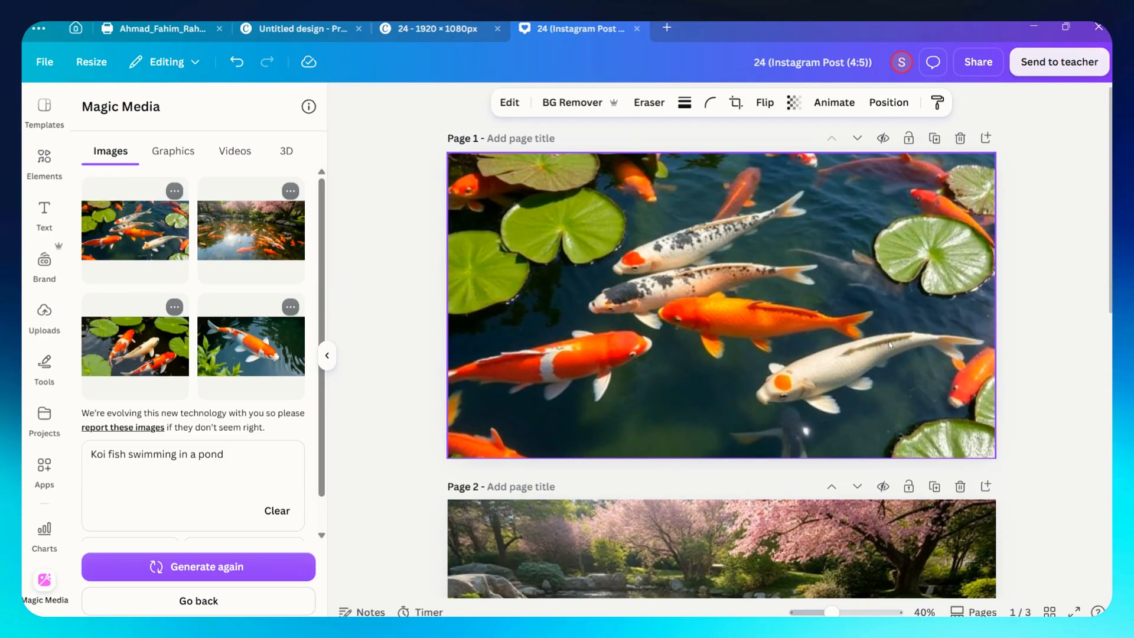
ctrl+scroll(948, 250, down, 3)
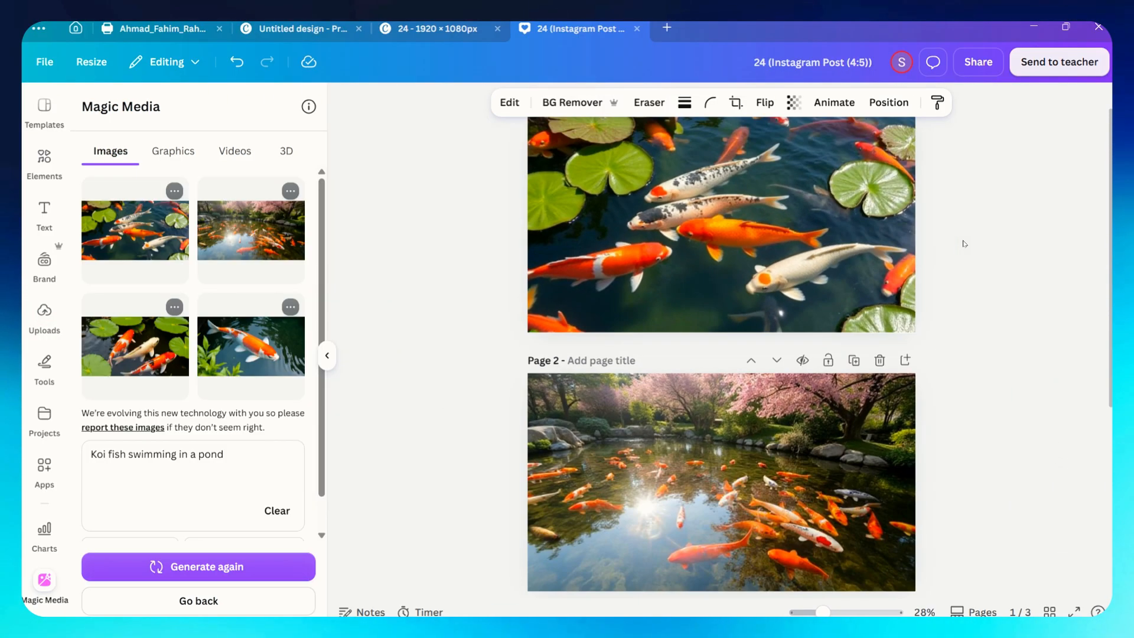
click(170, 155)
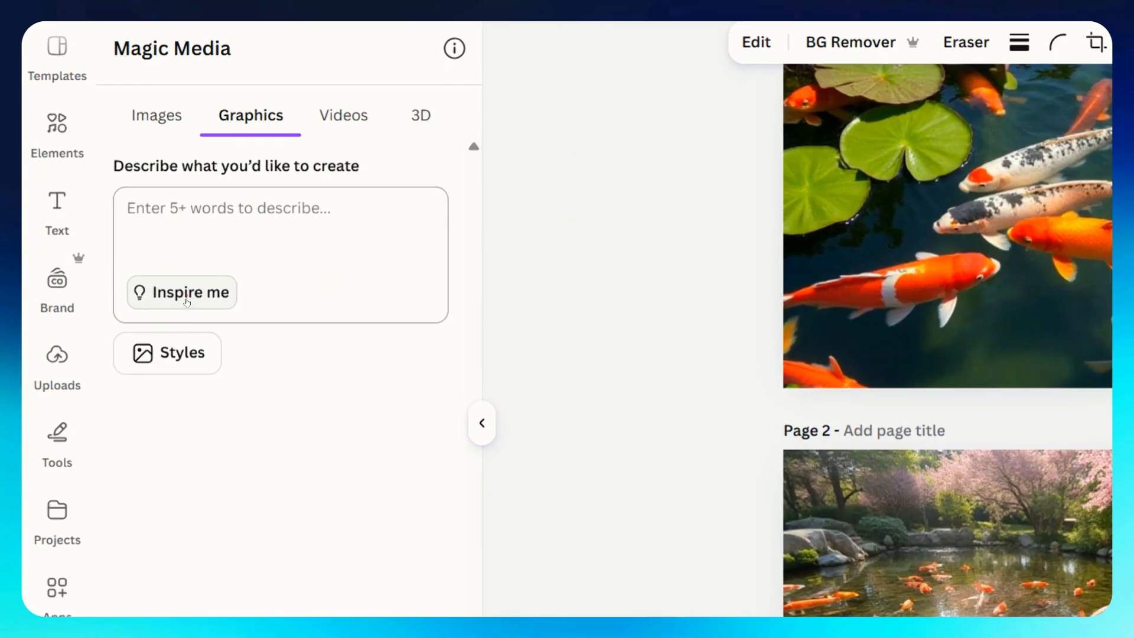
click(128, 269)
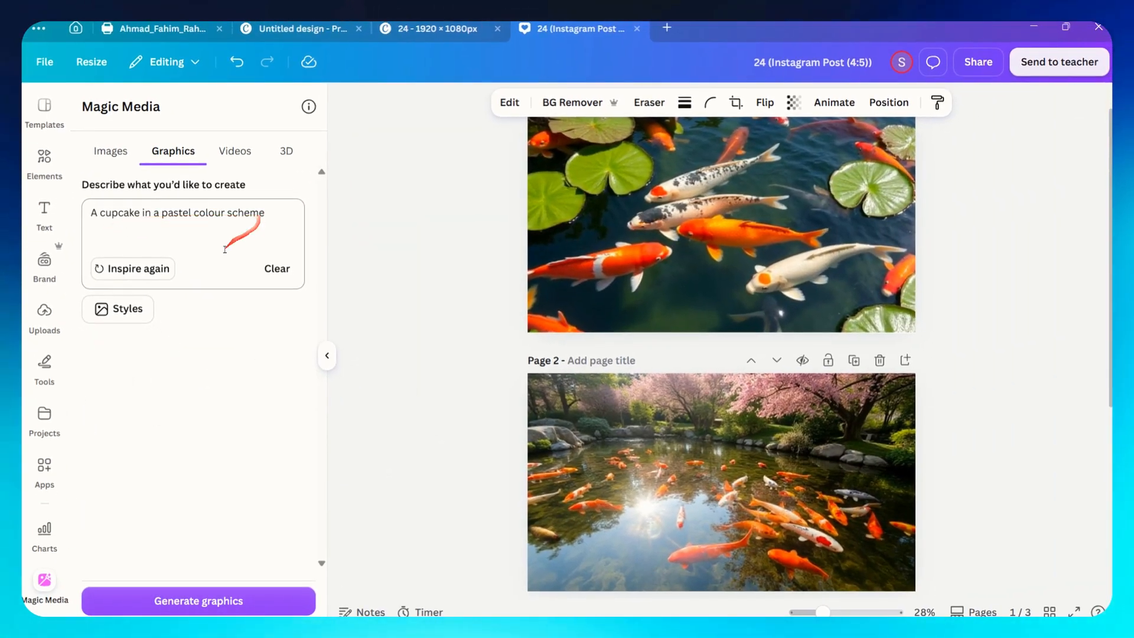
click(118, 308)
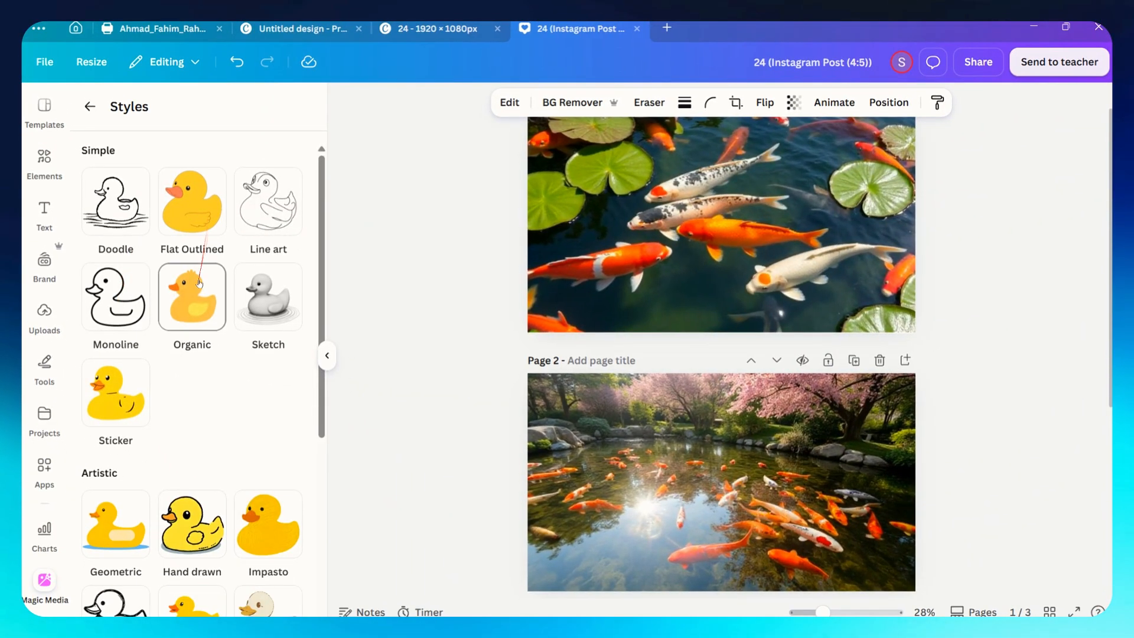
click(147, 378)
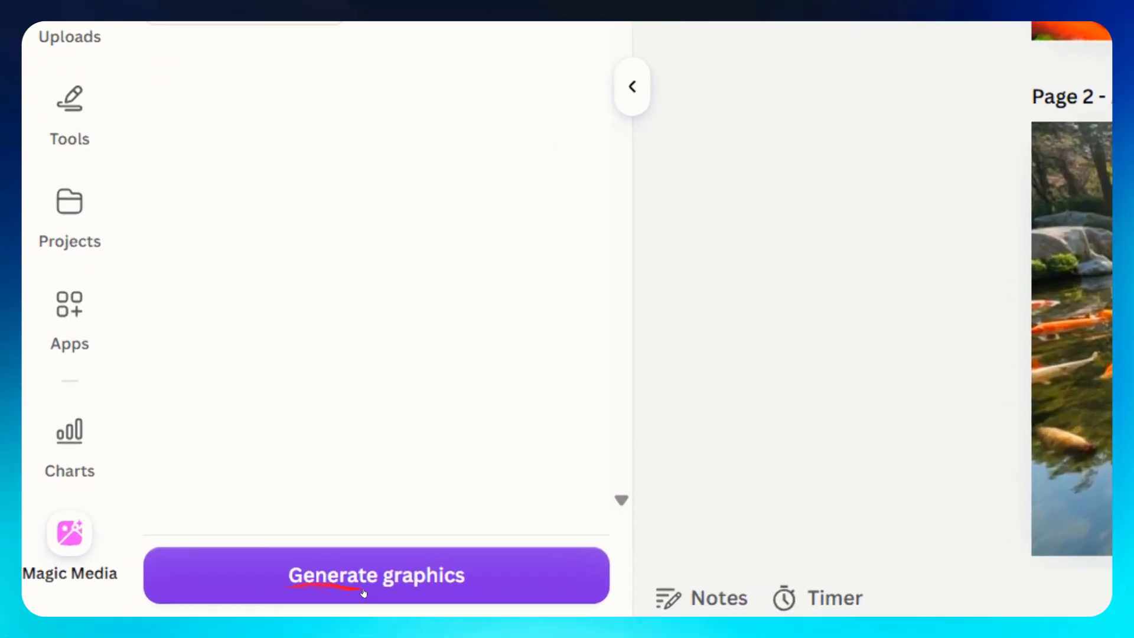
click(198, 606)
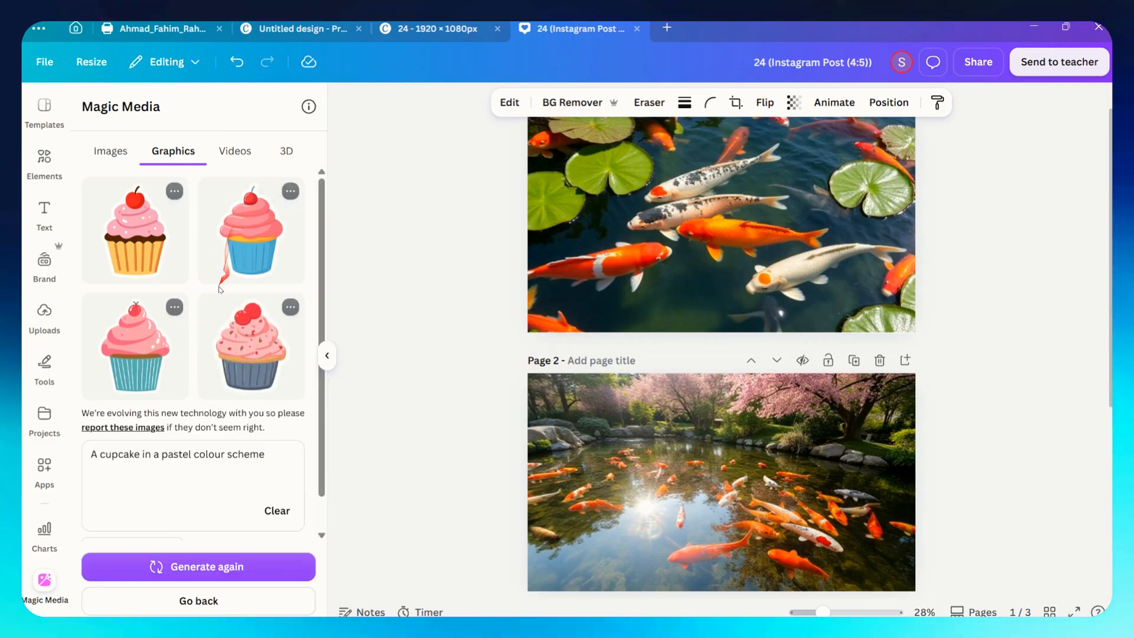
Add page 4 and drag the first cupcake graphic onto it.
scroll(670, 475, down, 5)
click(675, 568)
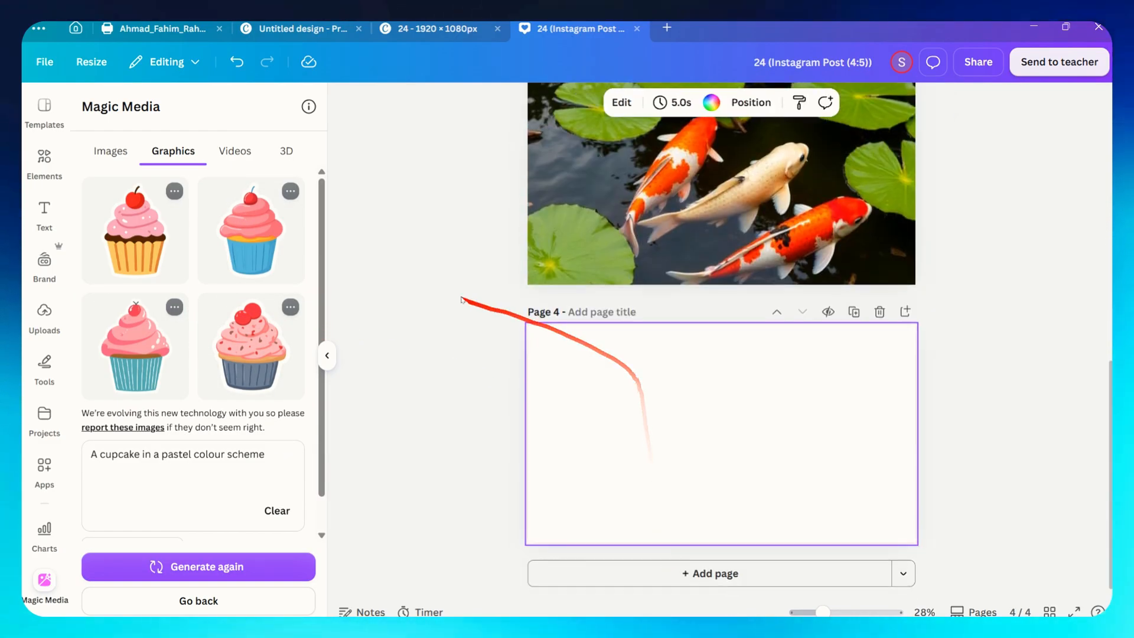
drag(137, 237, 745, 431)
drag(683, 488, 687, 449)
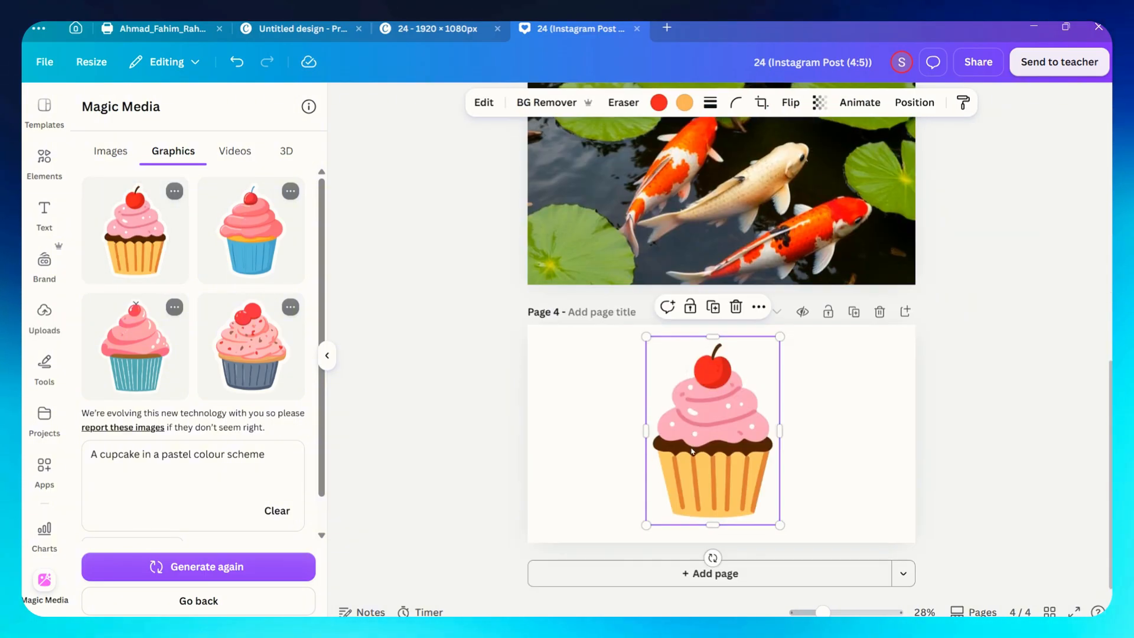
Shrink the cupcake and move it to the right side of page 4.
scroll(673, 460, up, 5)
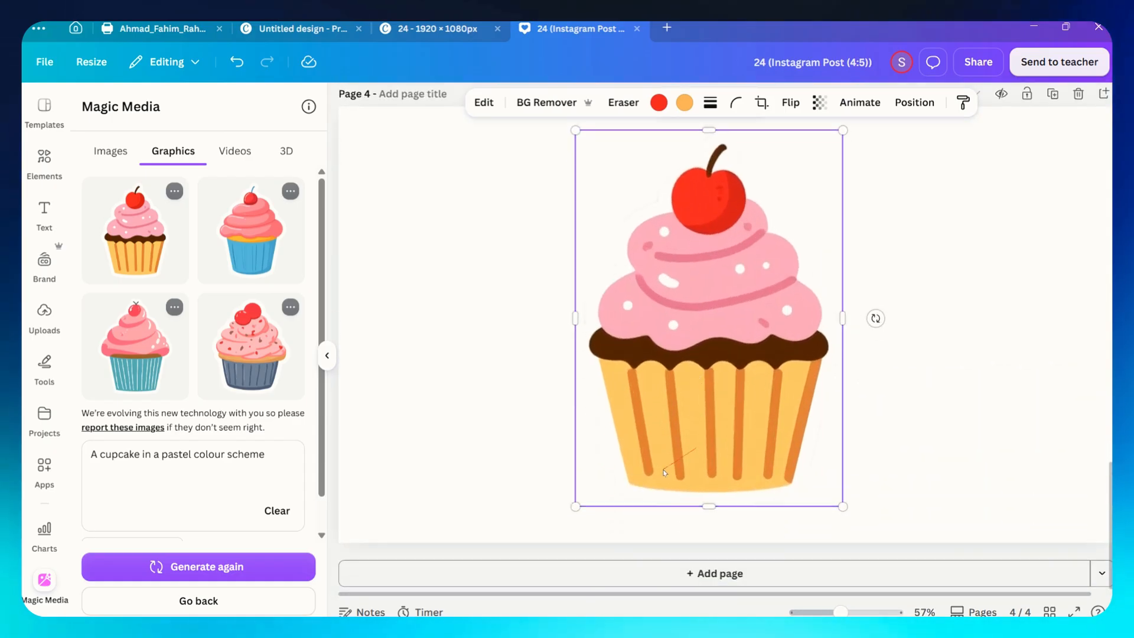
click(847, 135)
scroll(806, 203, down, 5)
drag(713, 281, 805, 280)
scroll(804, 279, up, 3)
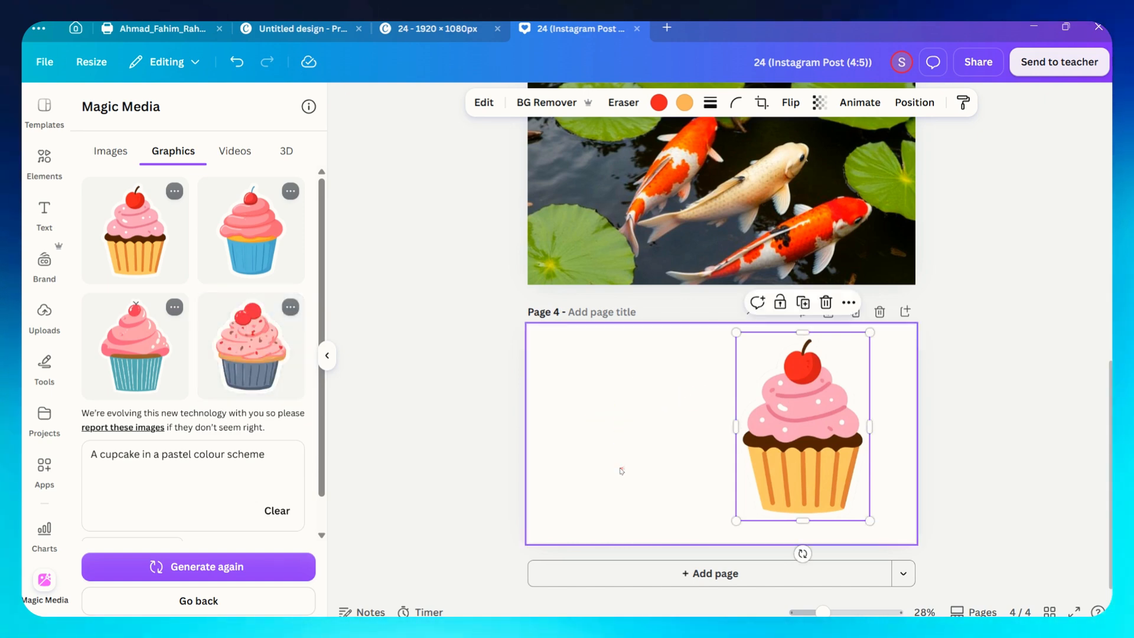
Place the fourth cupcake graphic on page 4, enlarge it and arrange it beside the first cupcake.
drag(621, 471, 705, 455)
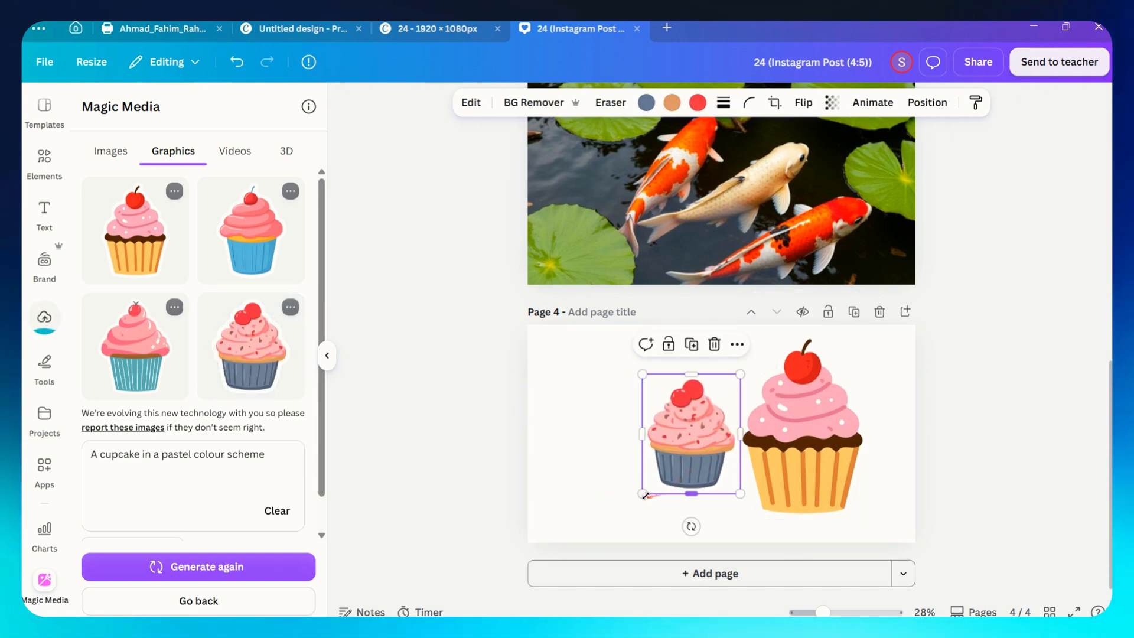
drag(645, 495, 615, 530)
drag(791, 446, 830, 454)
drag(693, 449, 729, 440)
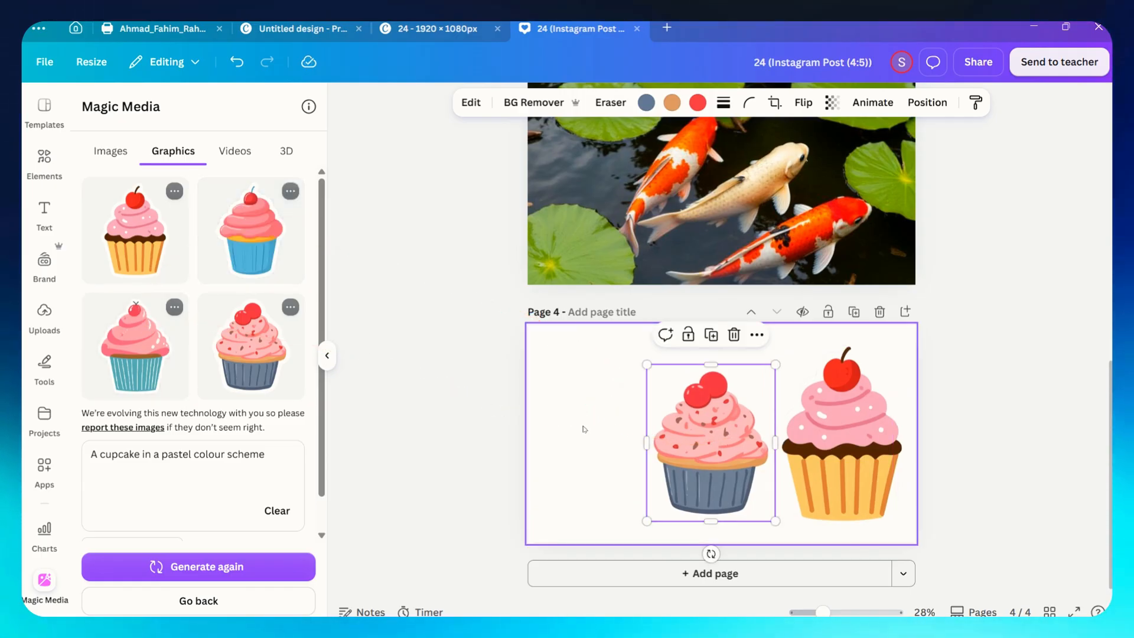
Add the second cupcake graphic to the left side of page 4.
drag(223, 216, 273, 245)
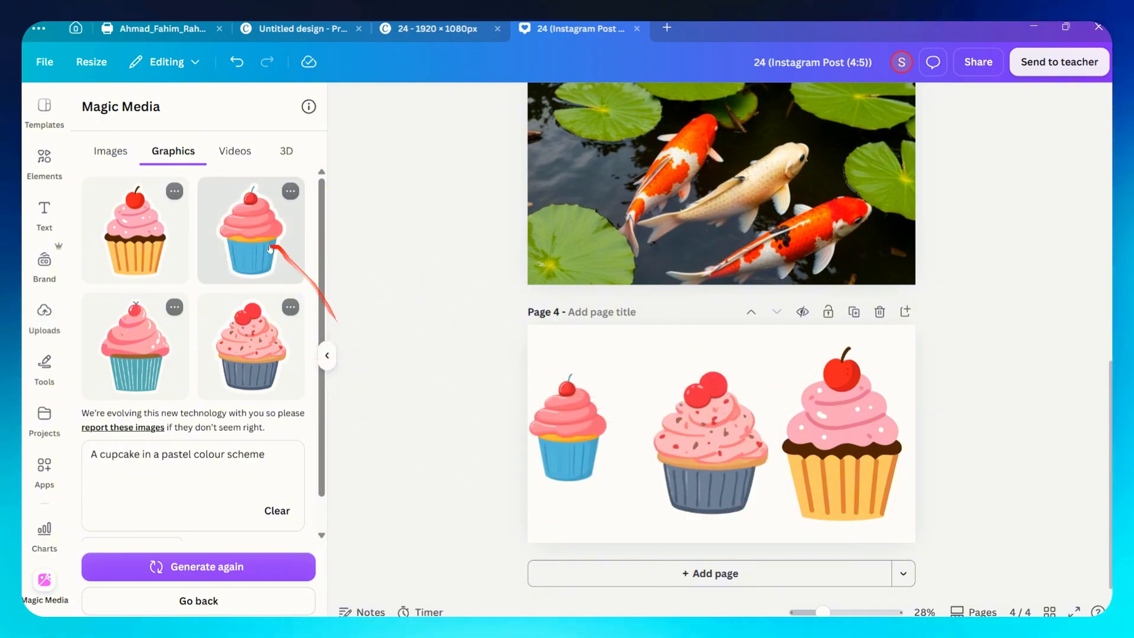
drag(583, 434, 609, 440)
click(989, 387)
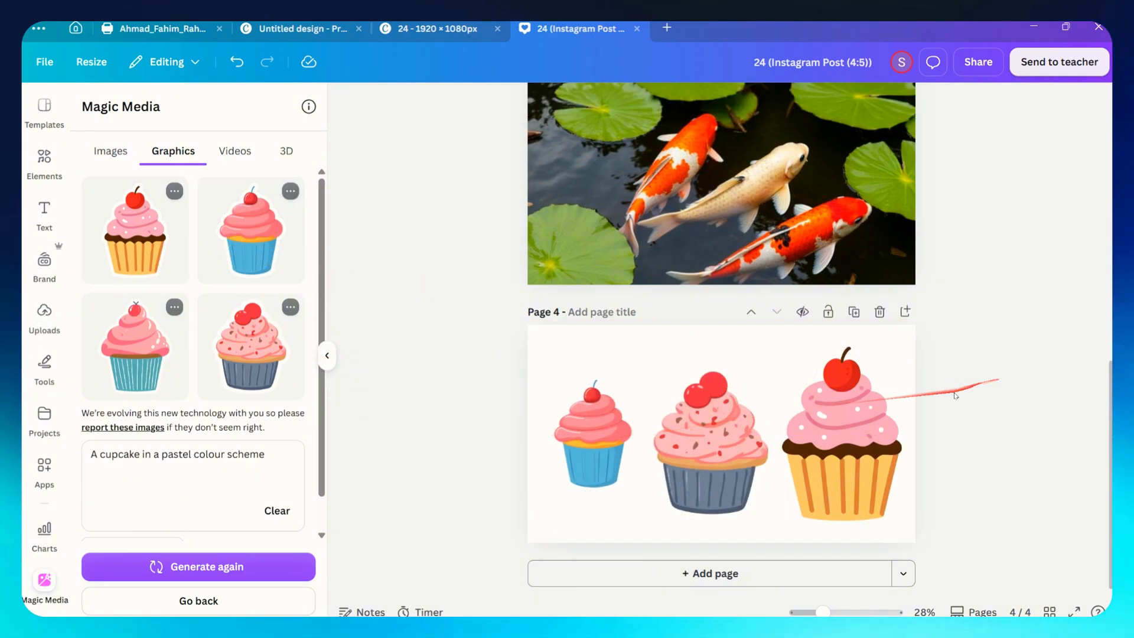
Generate a 3D model from the inspired prompt "A small baby angel statue with tiny wings".
scroll(903, 420, down, 4)
scroll(900, 422, up, 5)
scroll(806, 535, down, 2)
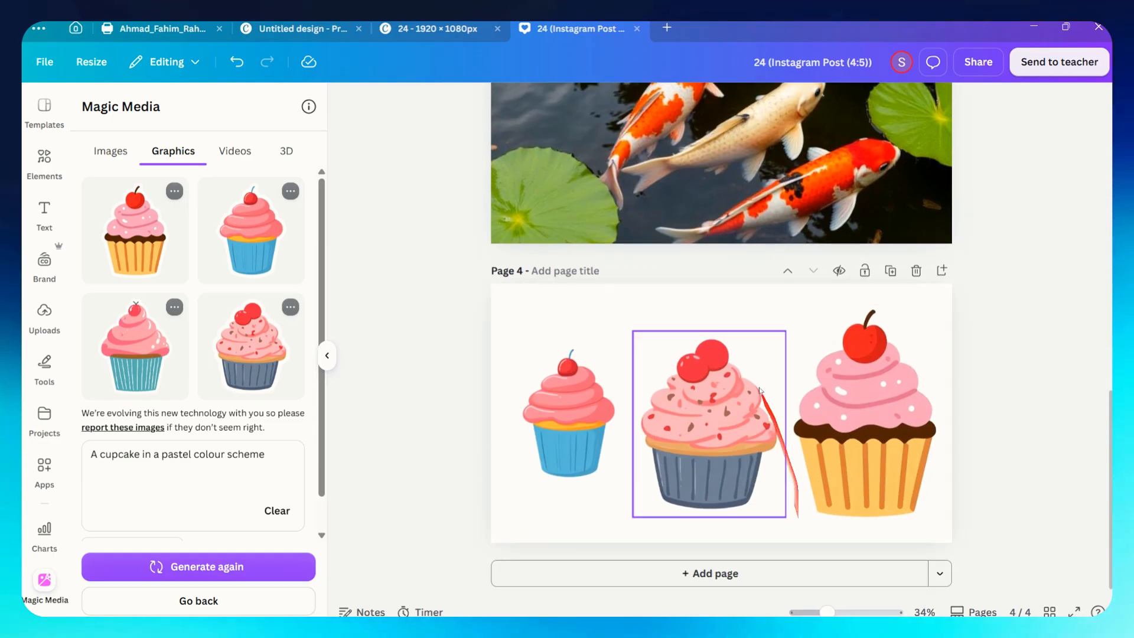
click(298, 155)
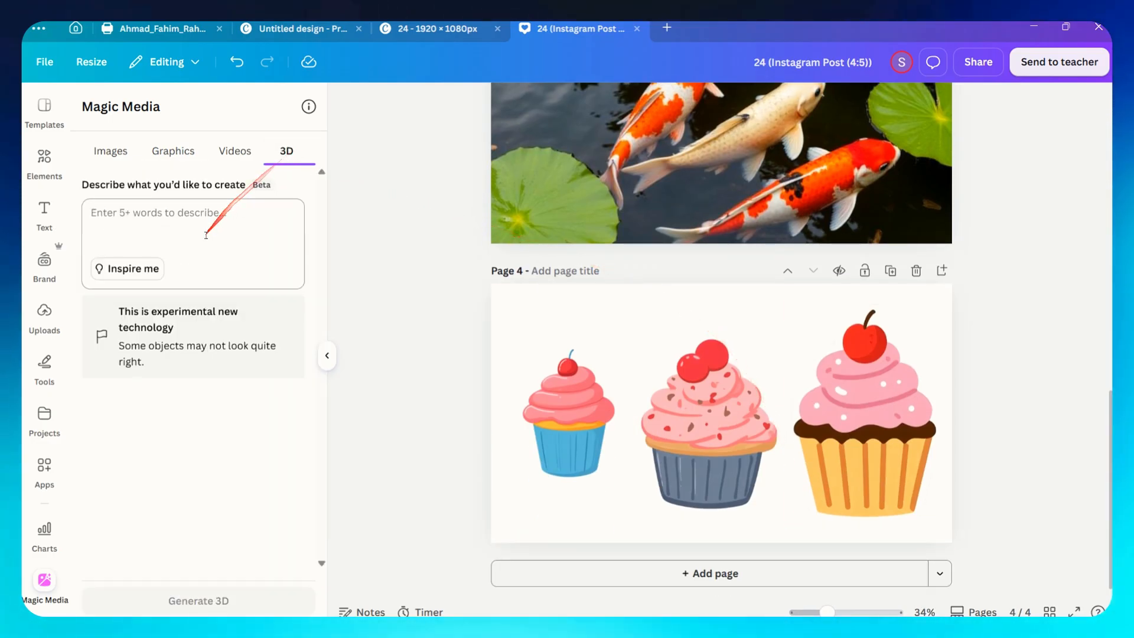
click(144, 269)
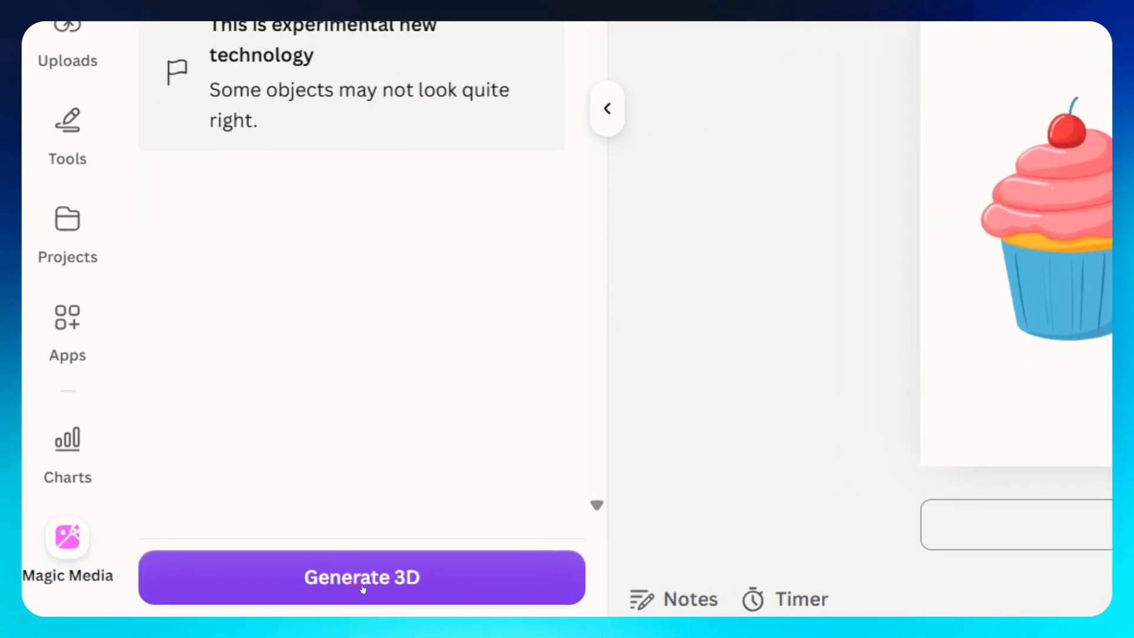
click(186, 600)
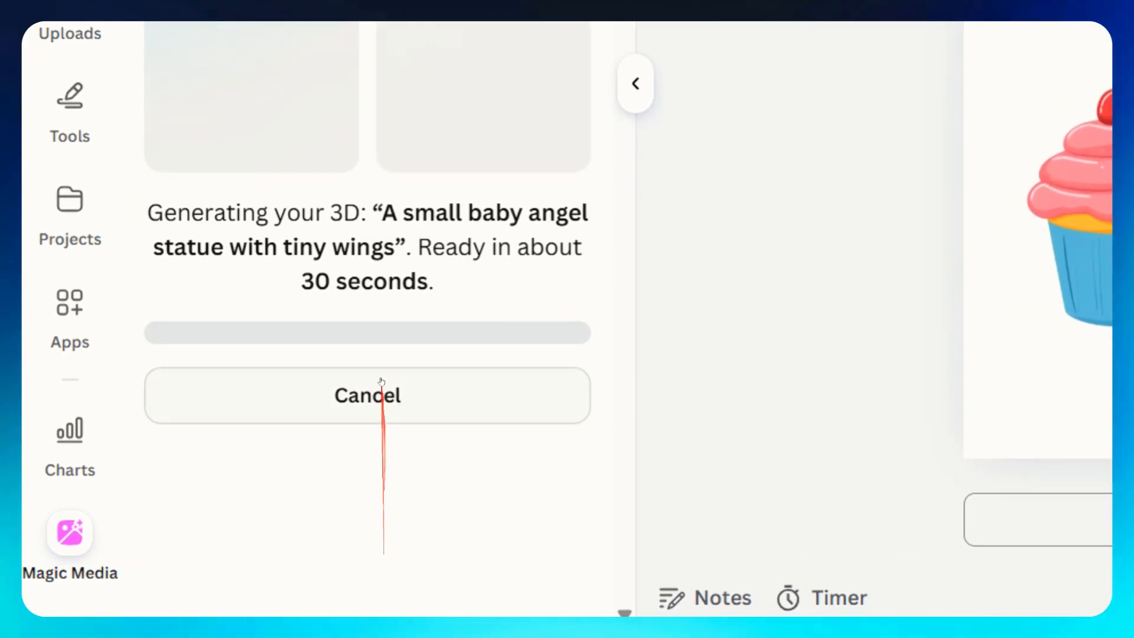
Add page 5 and place the second 3D angel model on it.
click(628, 571)
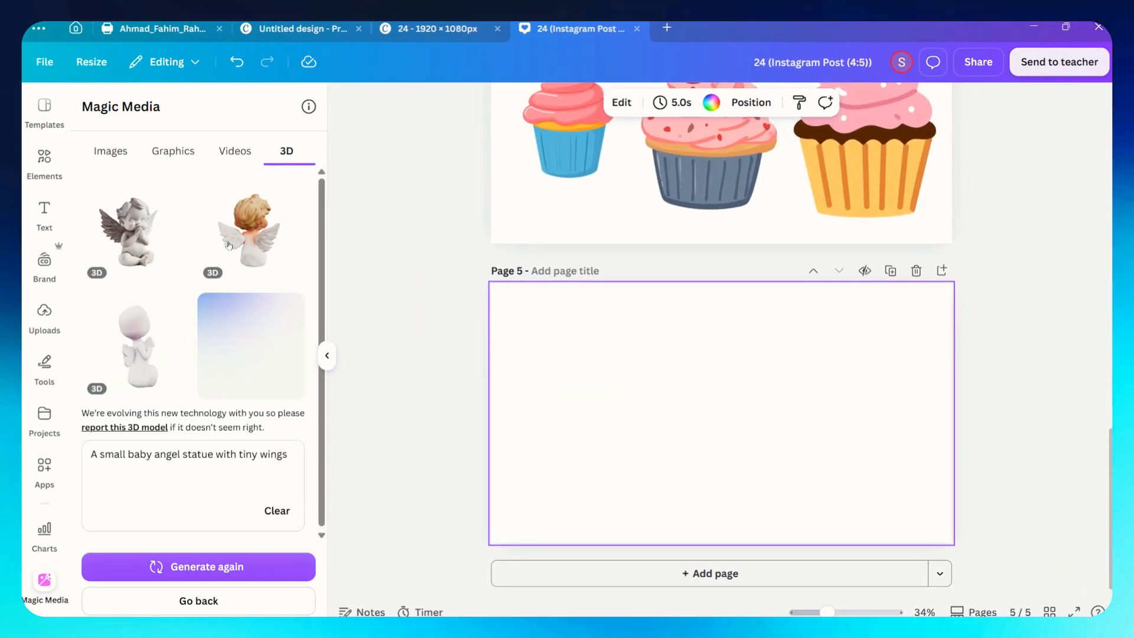
drag(248, 234, 731, 384)
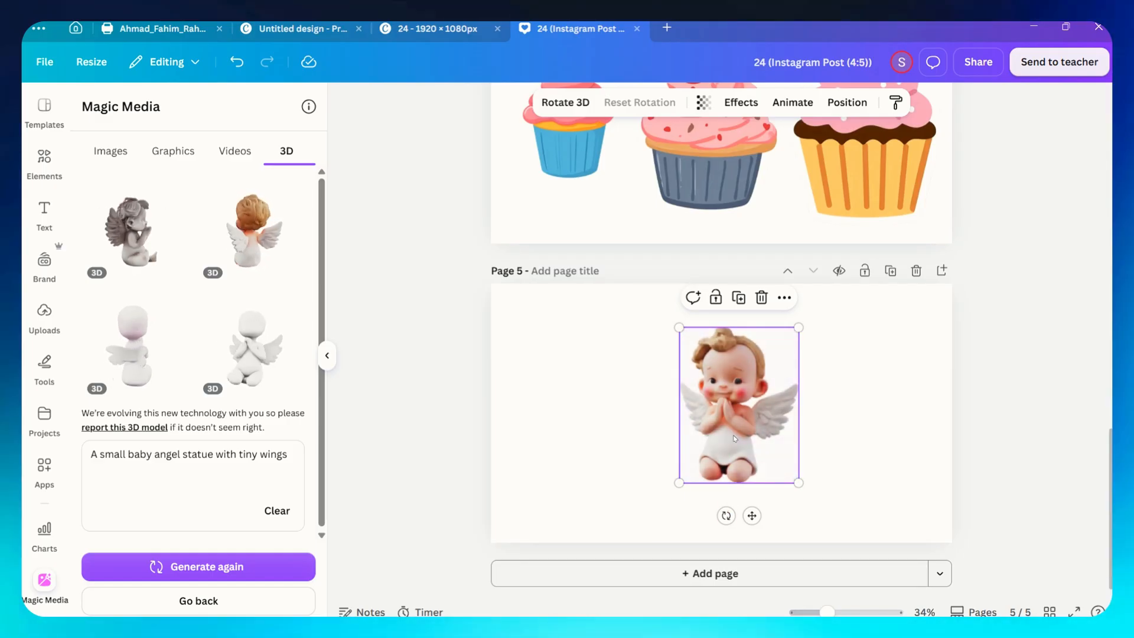
scroll(738, 440, up, 1)
scroll(740, 437, up, 2)
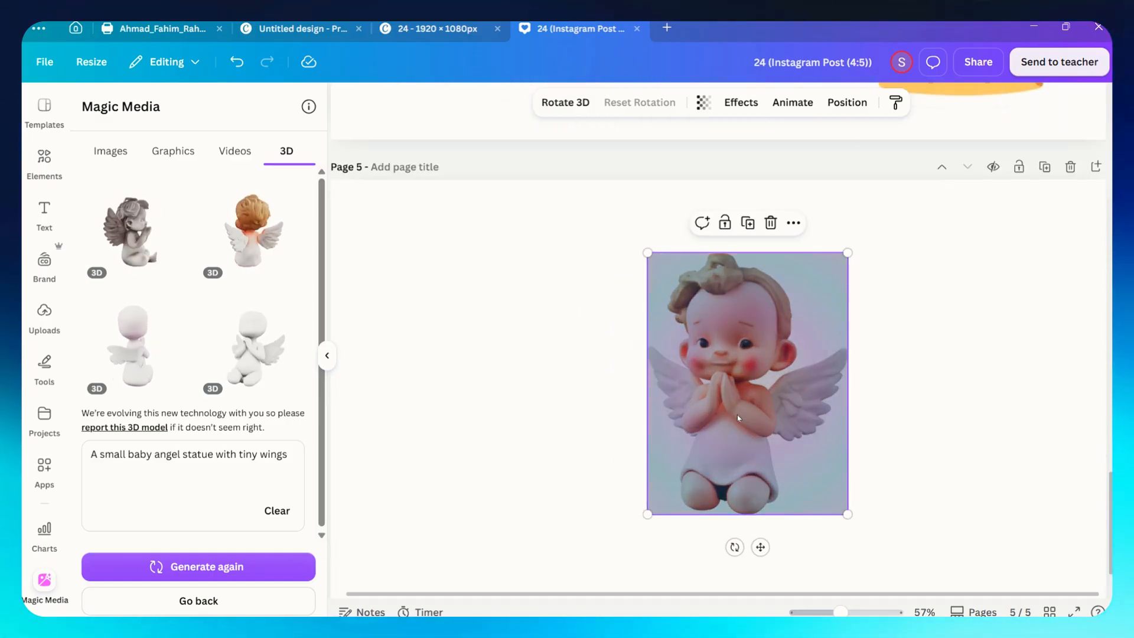
Rotate the 3D angel model on page 5 to turn it toward a side view.
scroll(737, 415, up, 2)
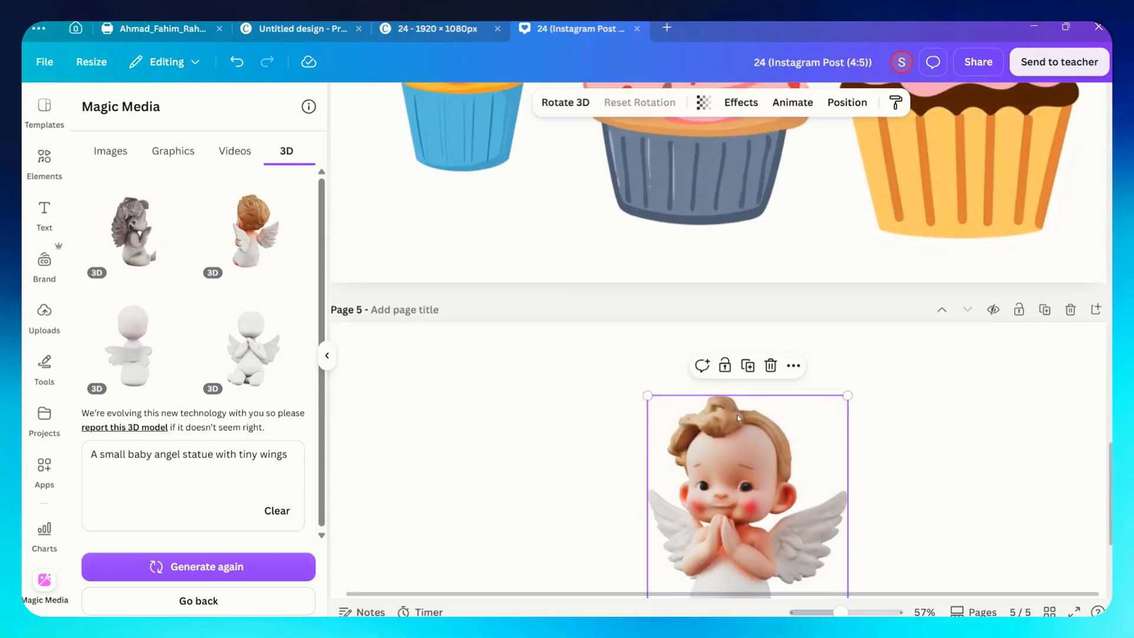
scroll(737, 380, down, 3)
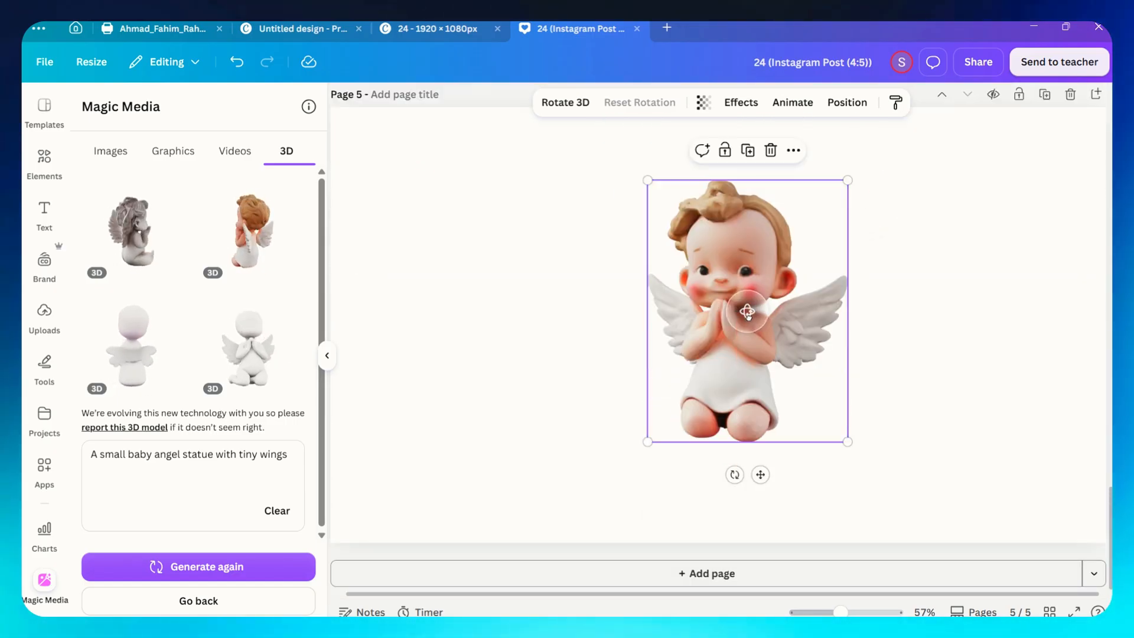
drag(745, 311, 856, 307)
scroll(786, 304, up, 2)
scroll(784, 304, down, 3)
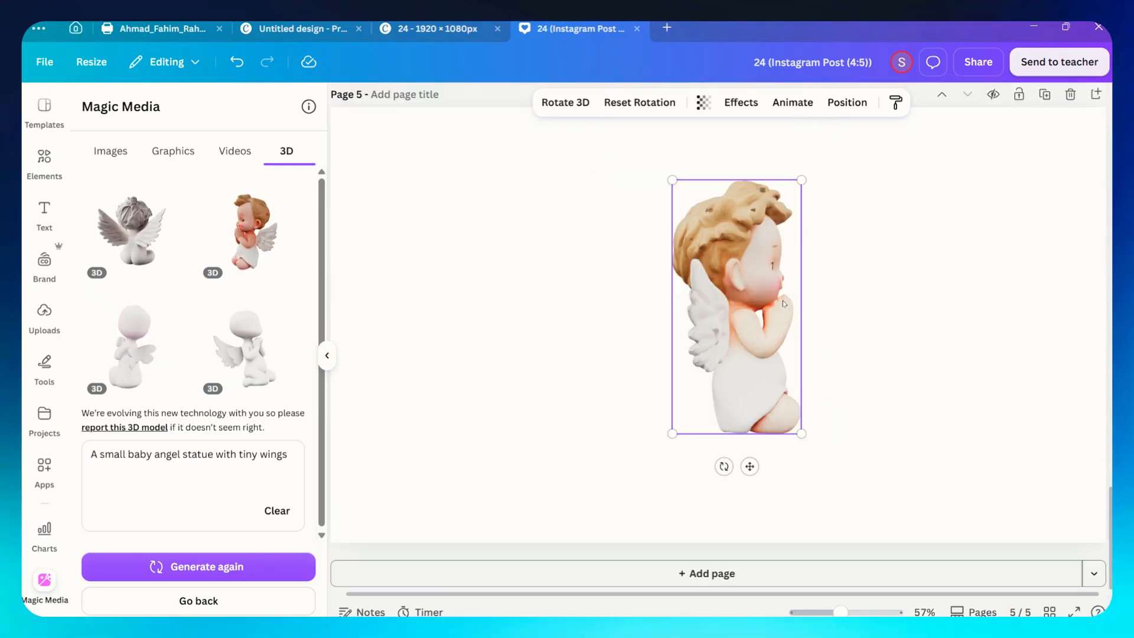
Rotate the 3D angel model further around its vertical axis to adjust its angle.
scroll(784, 304, up, 3)
scroll(763, 365, up, 2)
scroll(762, 360, down, 4)
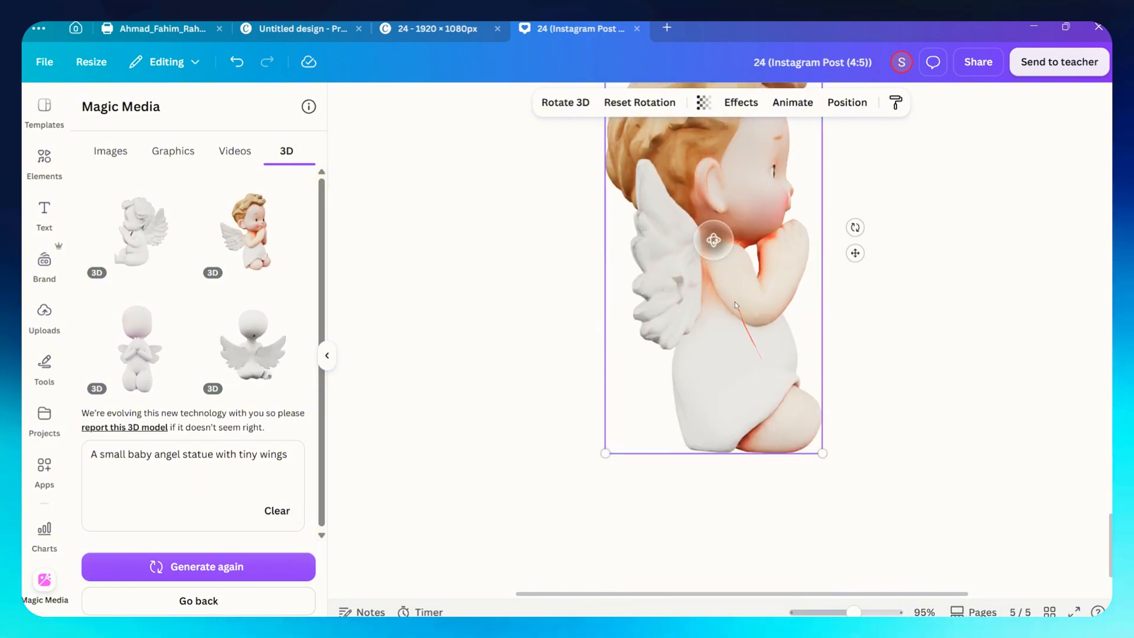
scroll(738, 331, up, 2)
drag(716, 377, 814, 354)
scroll(652, 376, down, 2)
scroll(853, 336, down, 2)
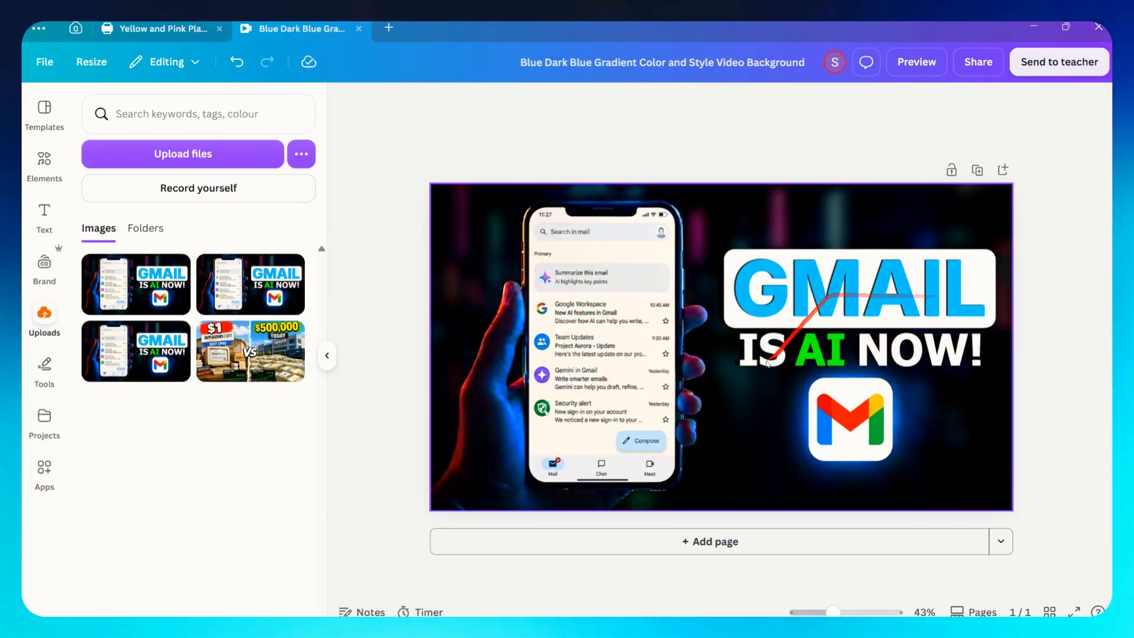
Select the Gmail thumbnail image and ask Canva to "change gmail to canva".
click(850, 292)
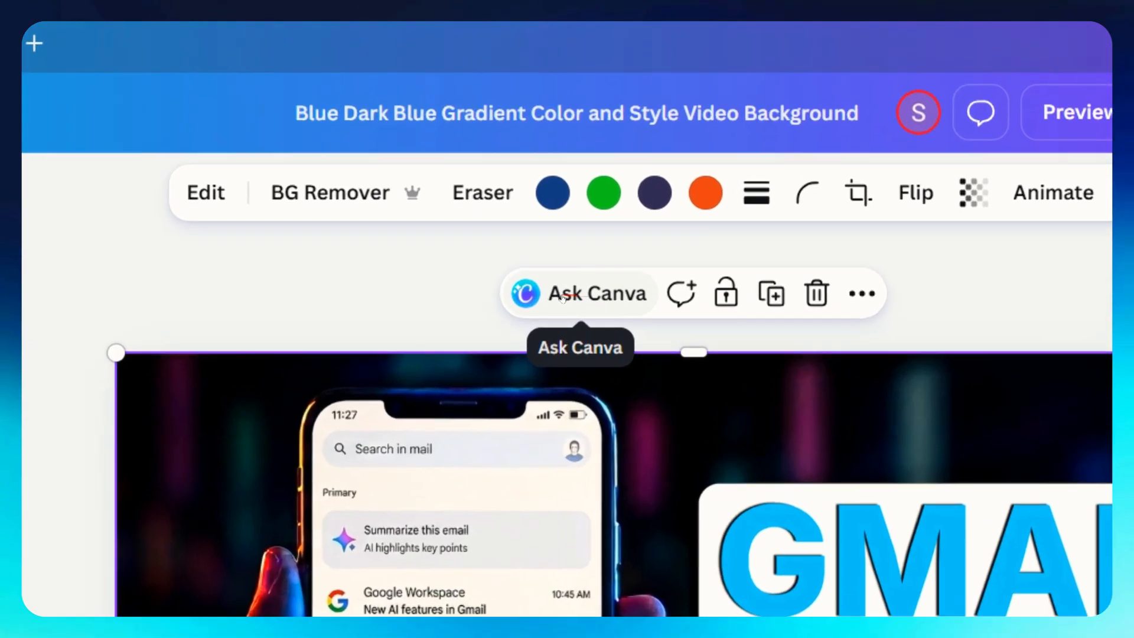
click(662, 154)
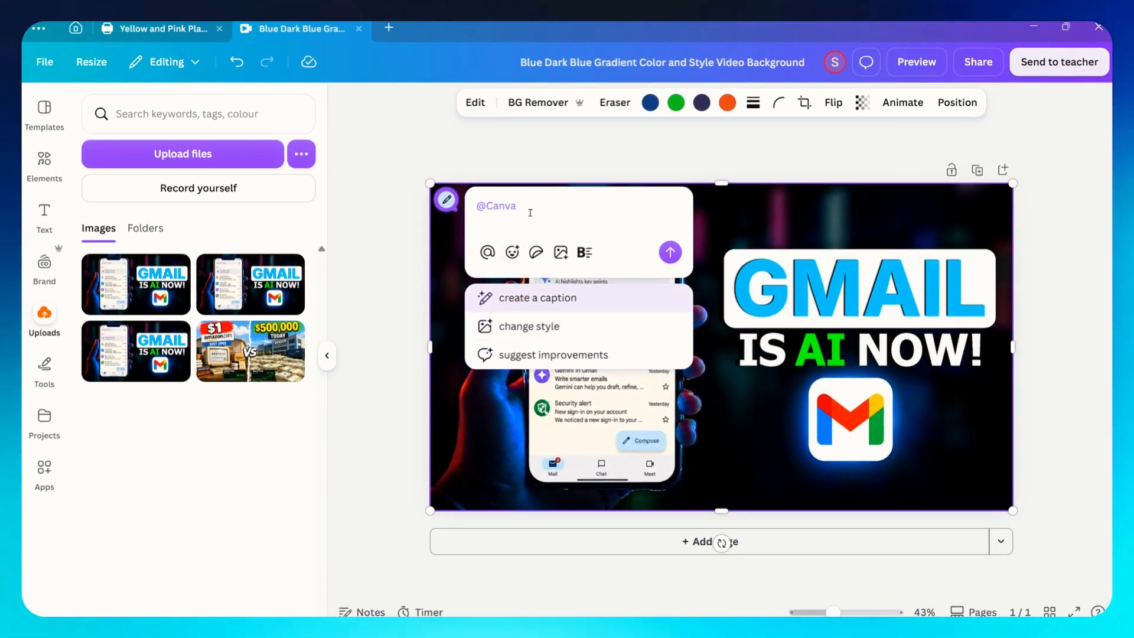
text(change gmail to canva)
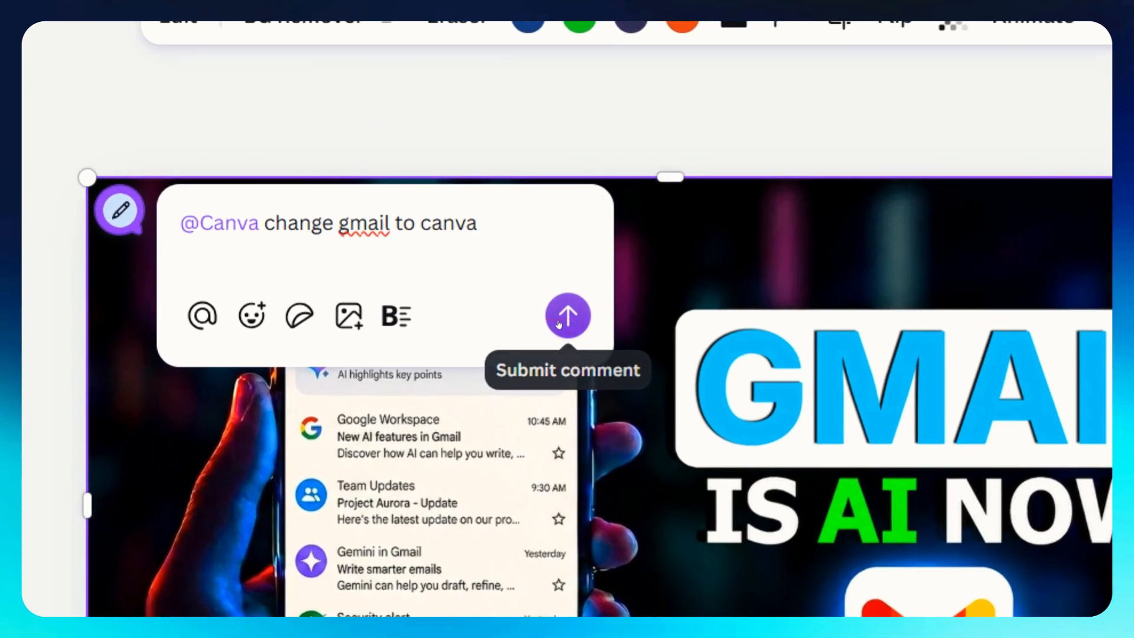
click(669, 252)
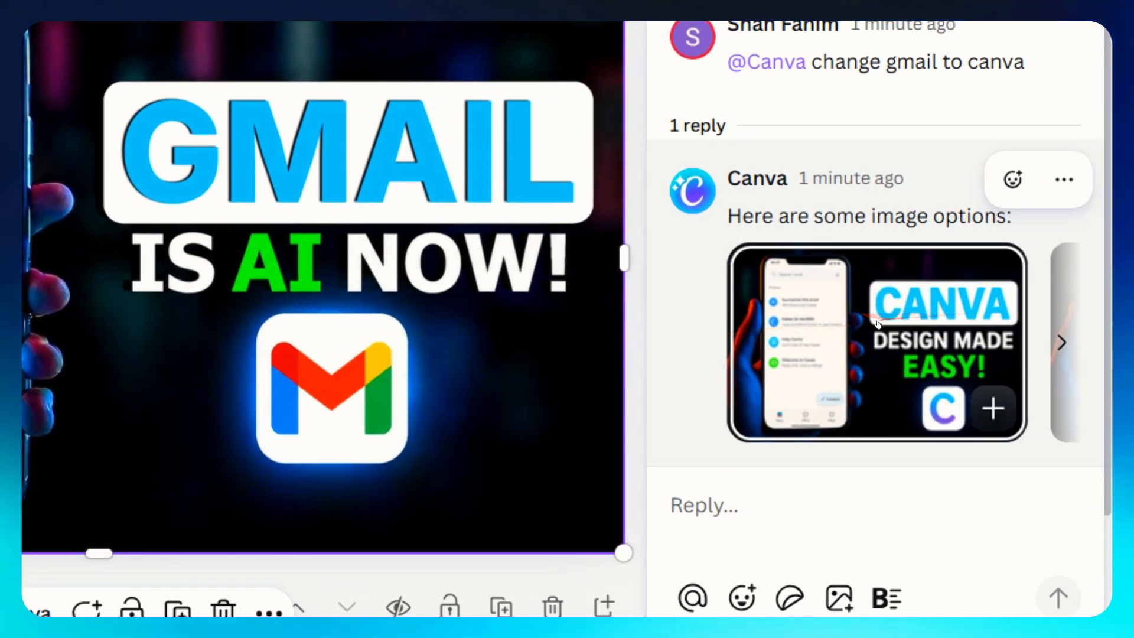
Apply the first suggested Canva image option to the design and move to the next suggestion.
click(768, 332)
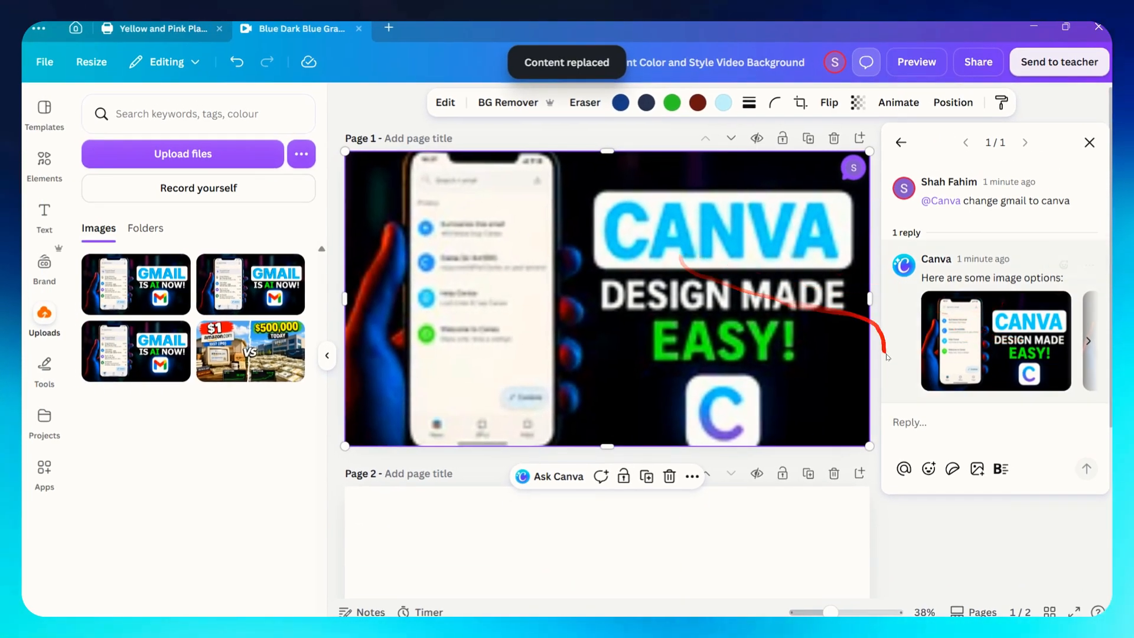
click(1088, 342)
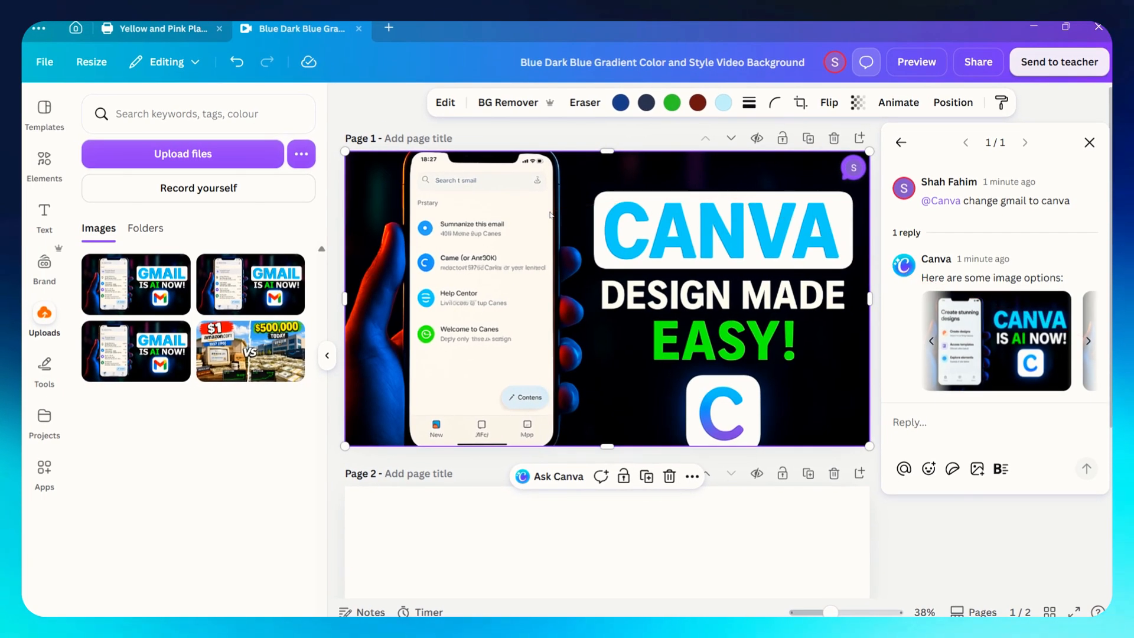
Apply the second suggested "CANVA IS AI NOW!" image option to the design.
scroll(132, 134, up, 3)
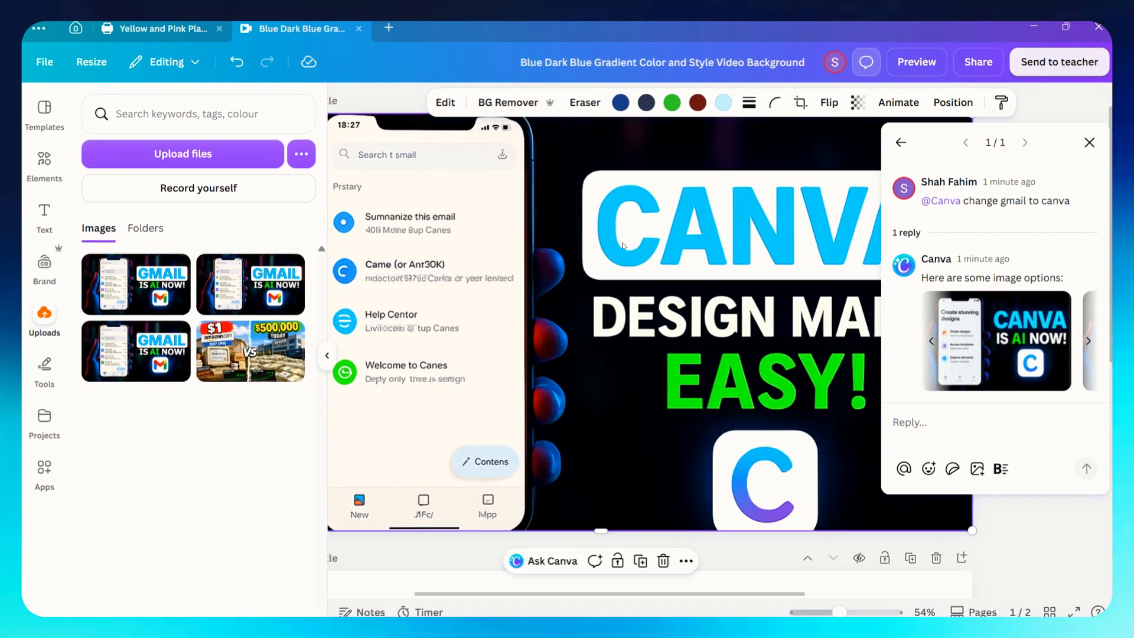
scroll(624, 246, down, 2)
scroll(750, 229, up, 3)
scroll(755, 229, down, 4)
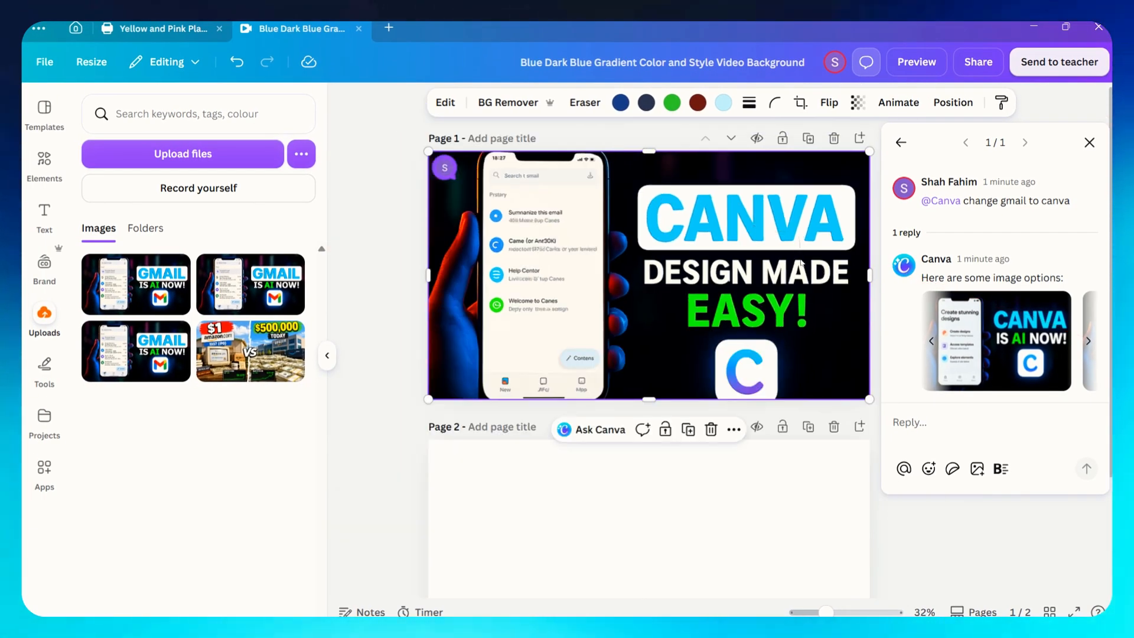
click(975, 337)
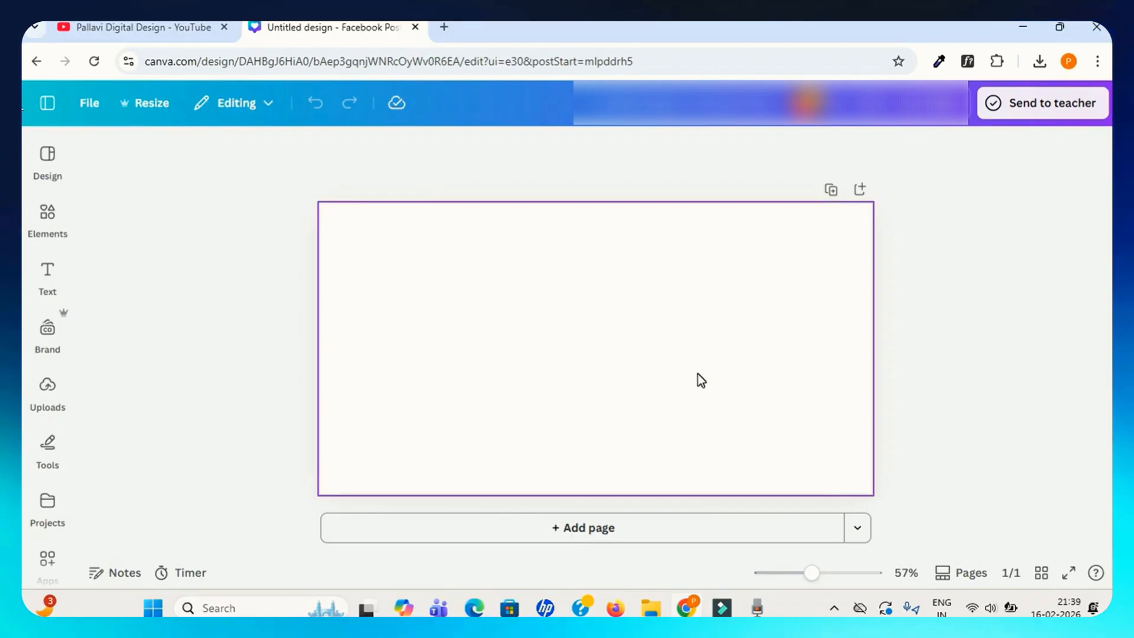
Search the apps for magic and open the Magic Morph app.
scroll(39, 378, down, 4)
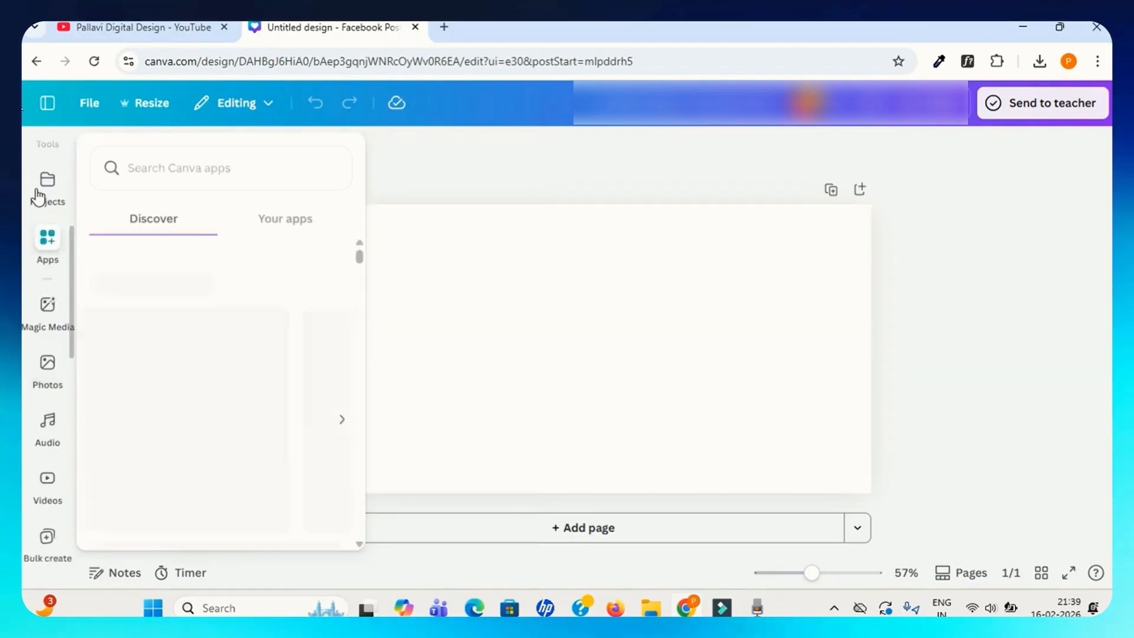
scroll(46, 171, up, 1)
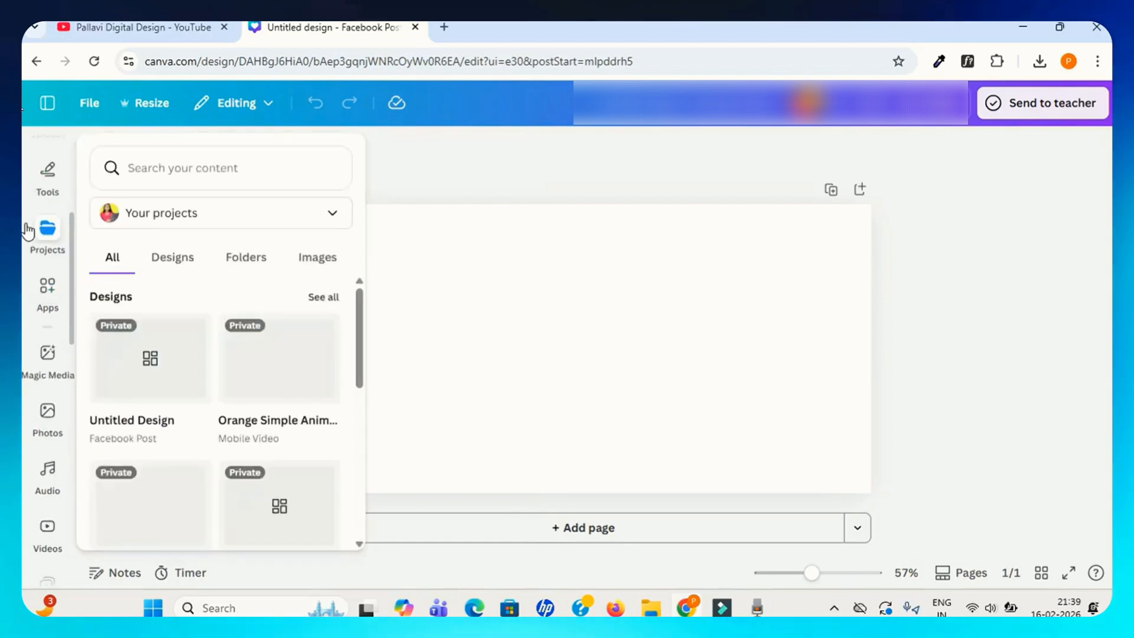
click(48, 288)
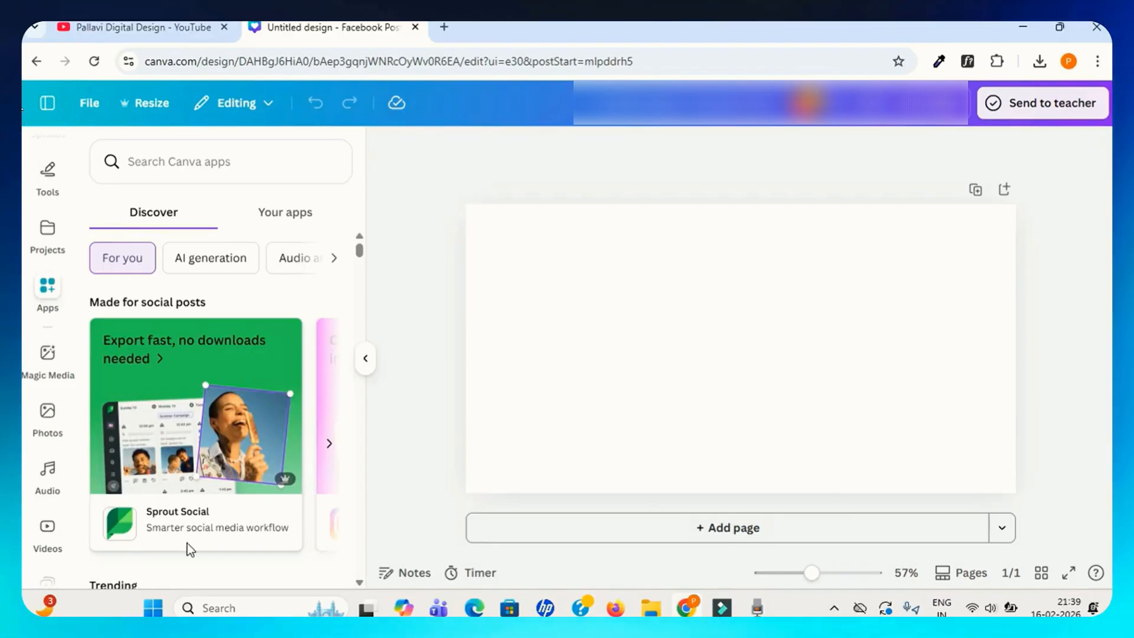
scroll(150, 461, down, 5)
scroll(150, 462, up, 5)
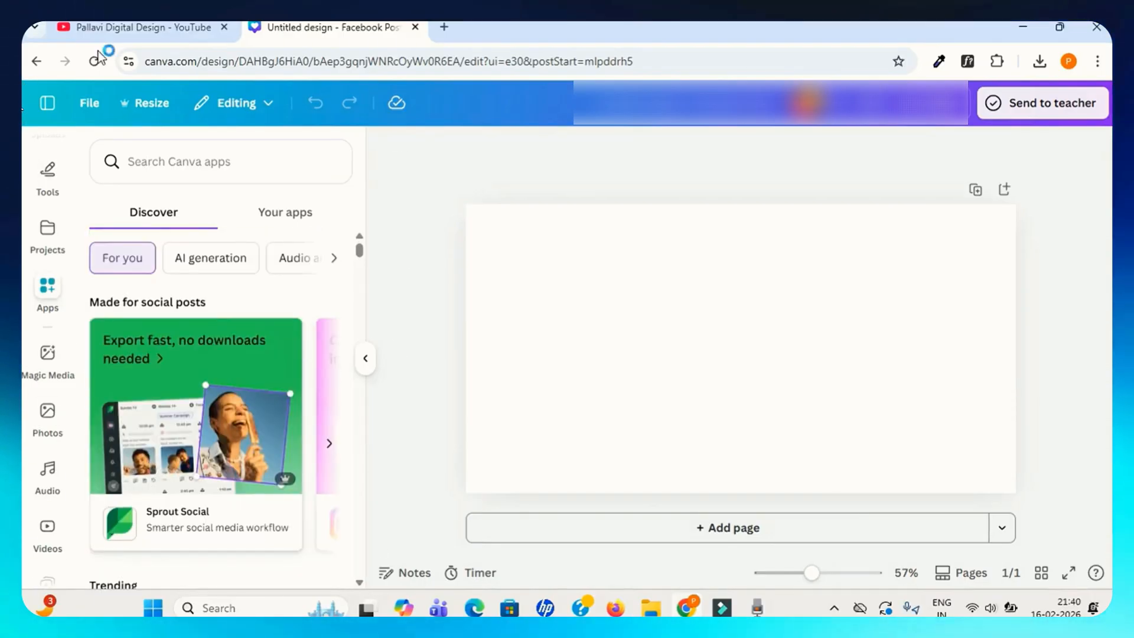
scroll(148, 444, down, 4)
scroll(209, 329, up, 4)
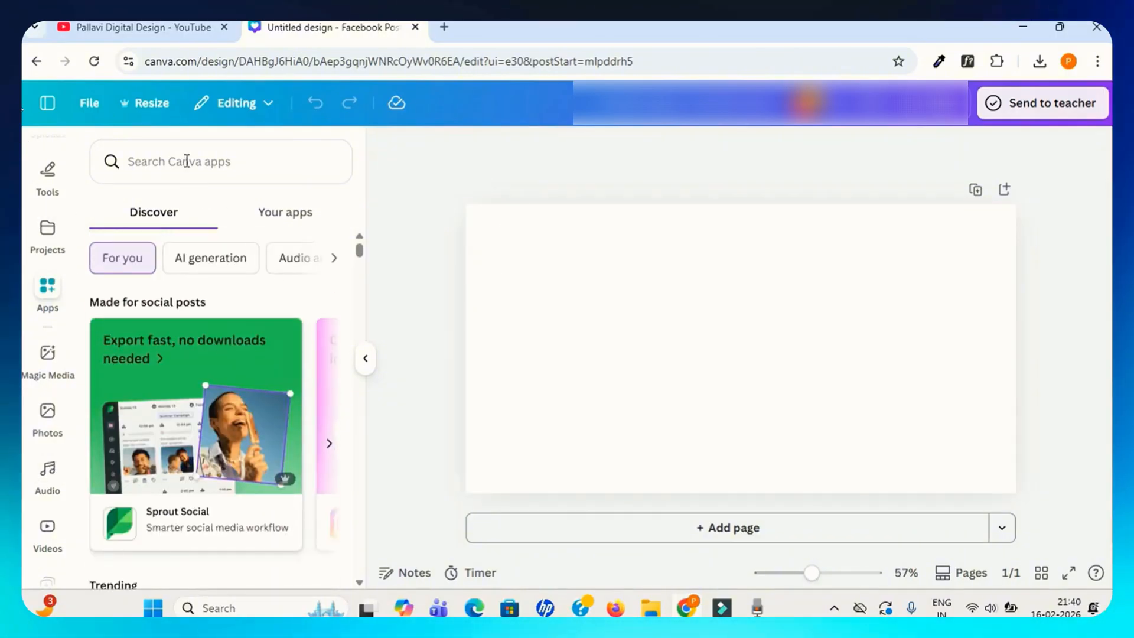
text(gic)
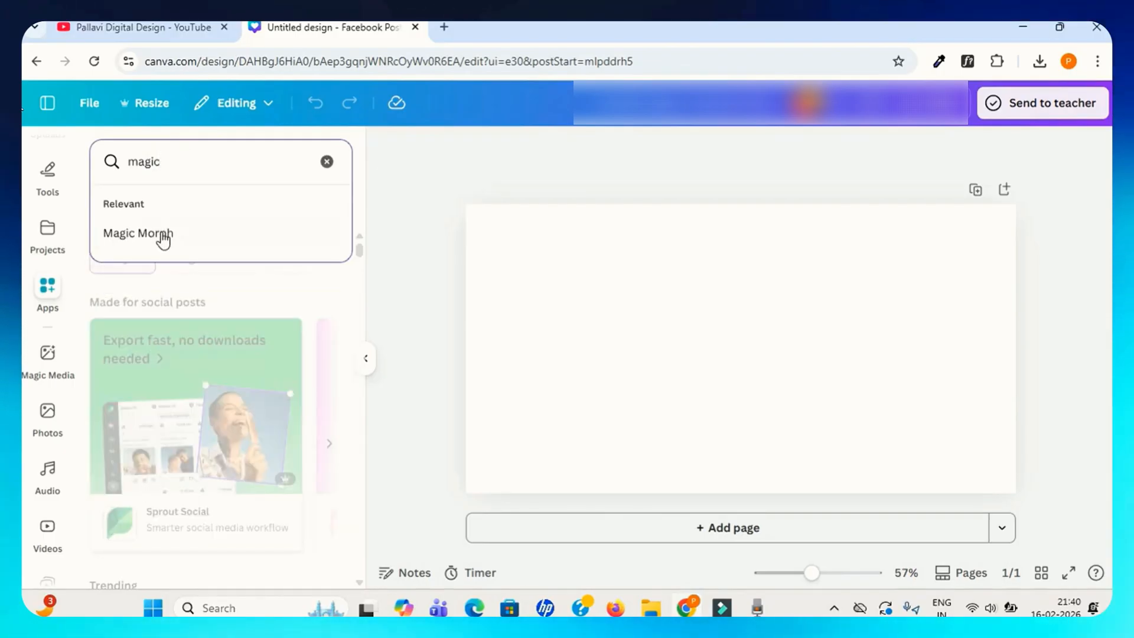
click(156, 242)
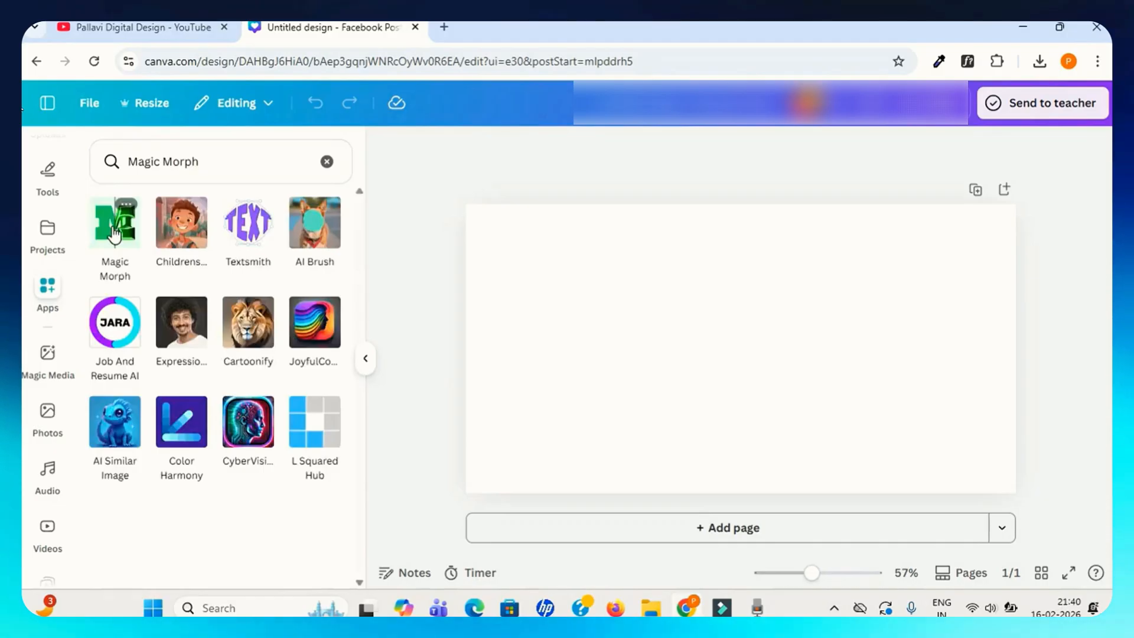
click(114, 233)
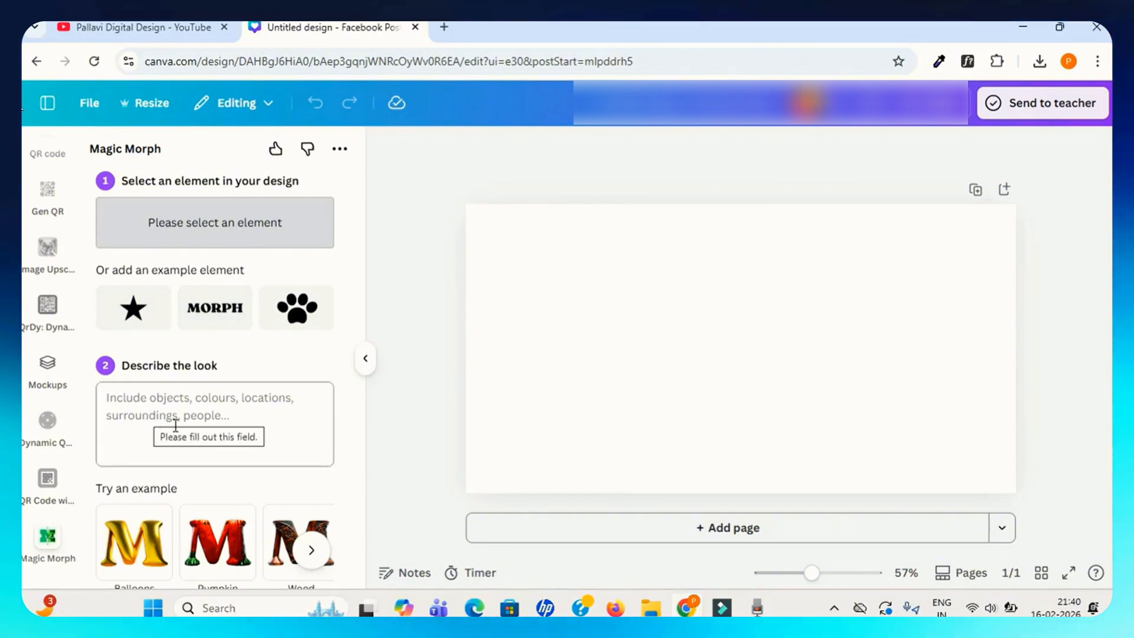
Morph the paw example element with the Balloons look "Inflatable reflective gold foil party balloons".
click(311, 546)
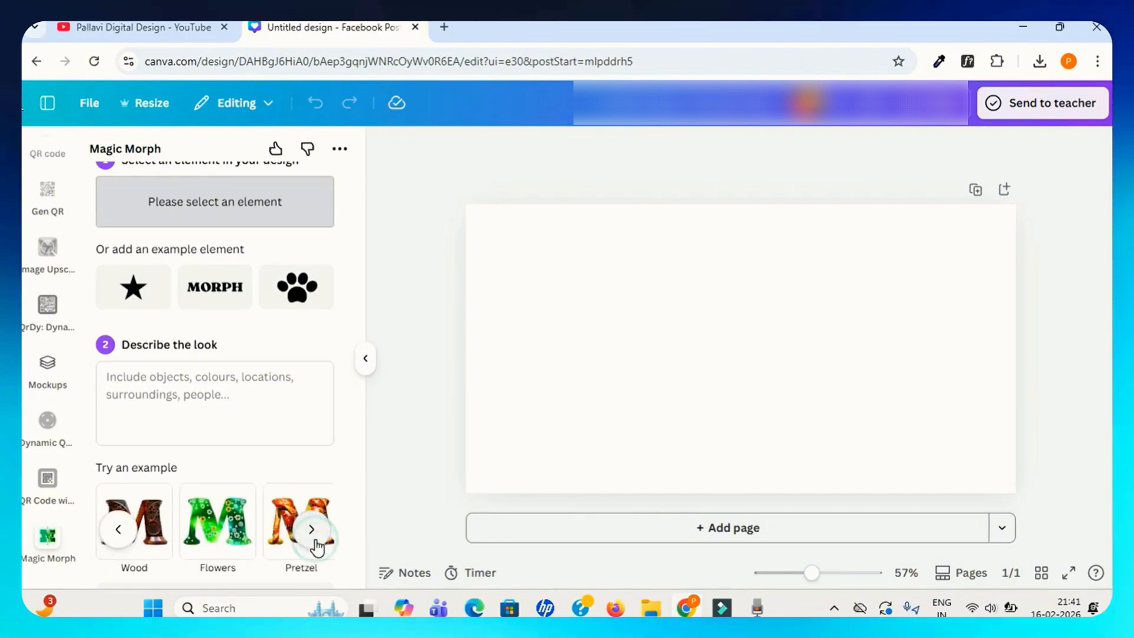
click(311, 529)
click(124, 529)
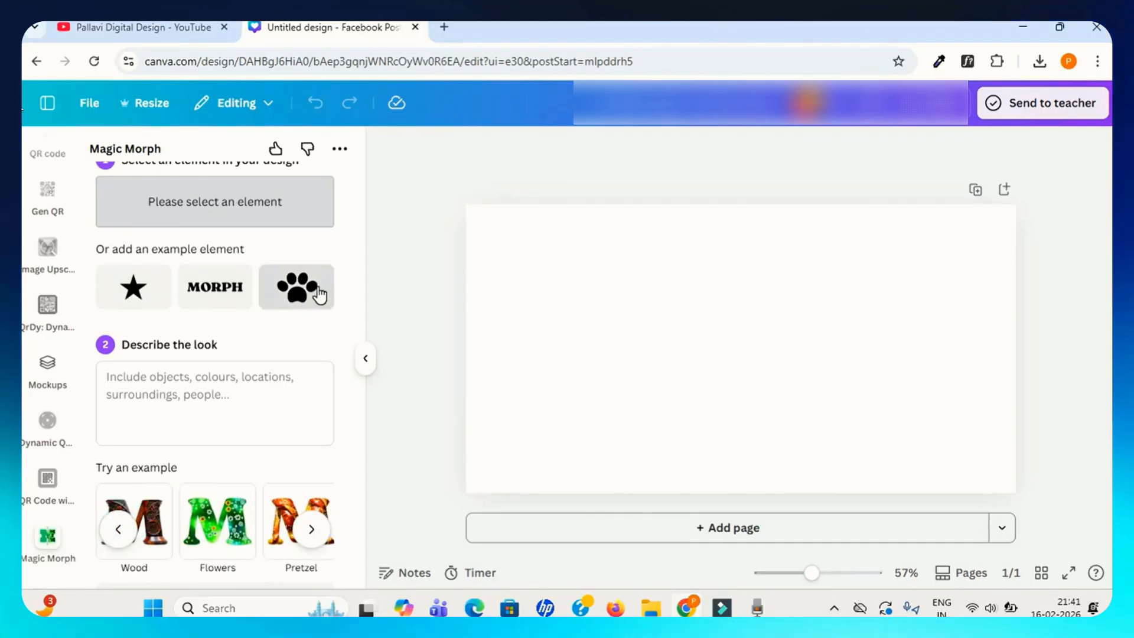
click(296, 286)
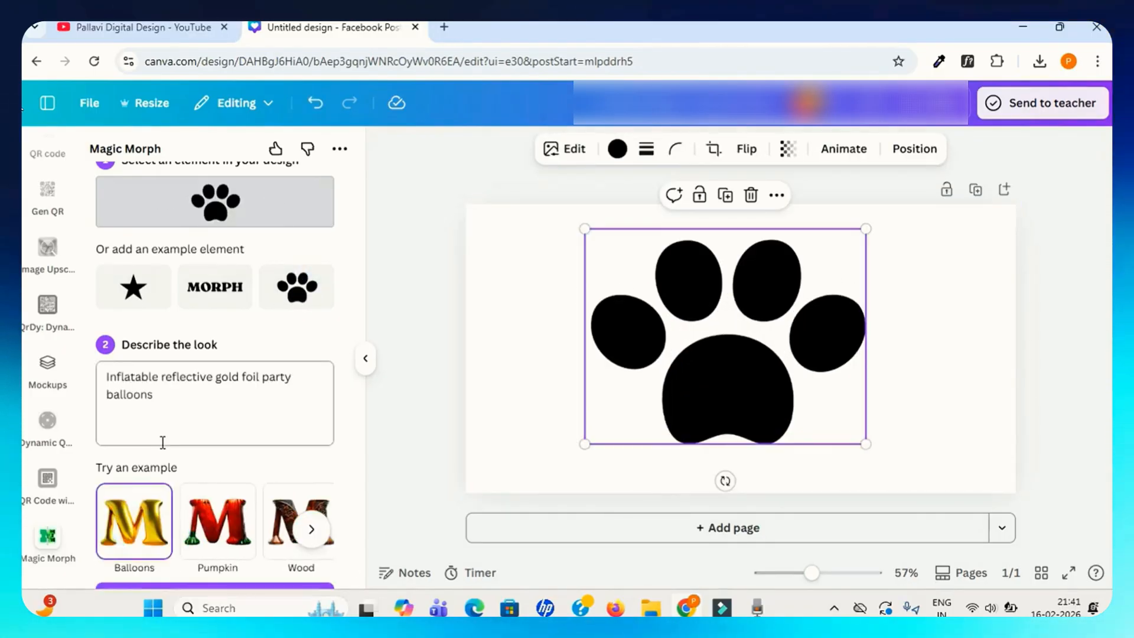
click(166, 587)
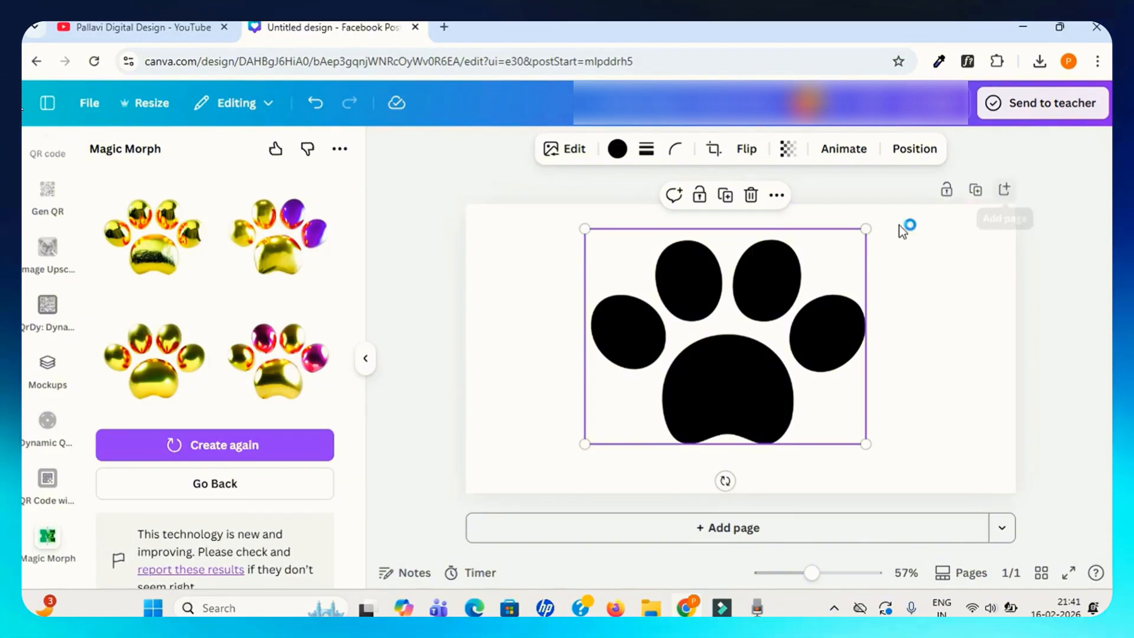
Insert the first gold balloon paw result and place it beside the original black paw.
drag(687, 325, 602, 315)
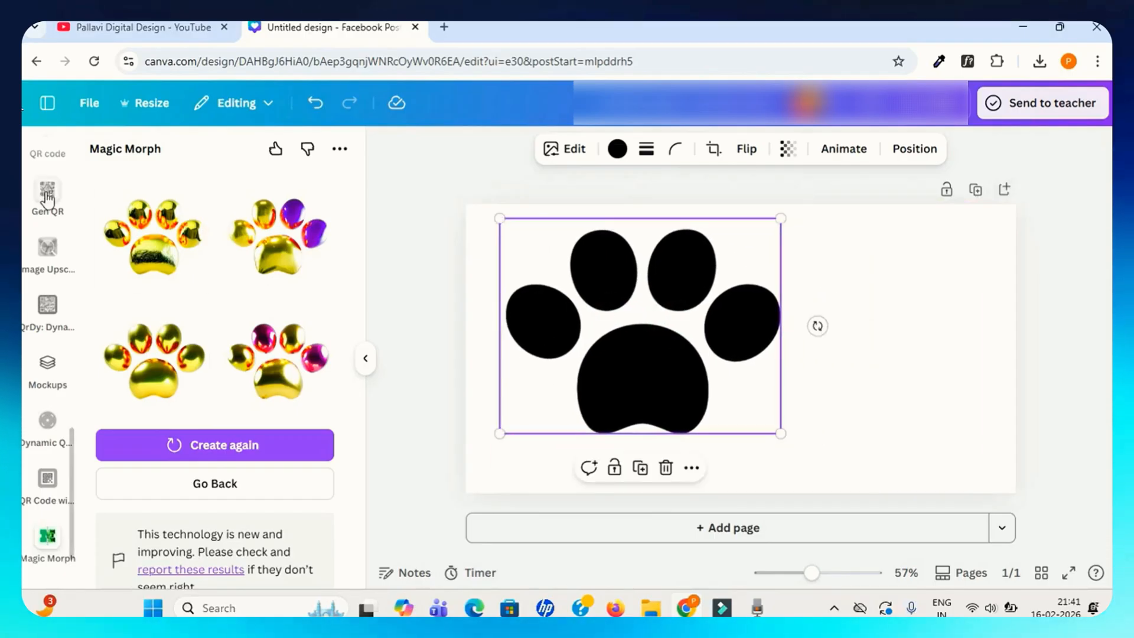
click(162, 252)
drag(786, 296, 683, 219)
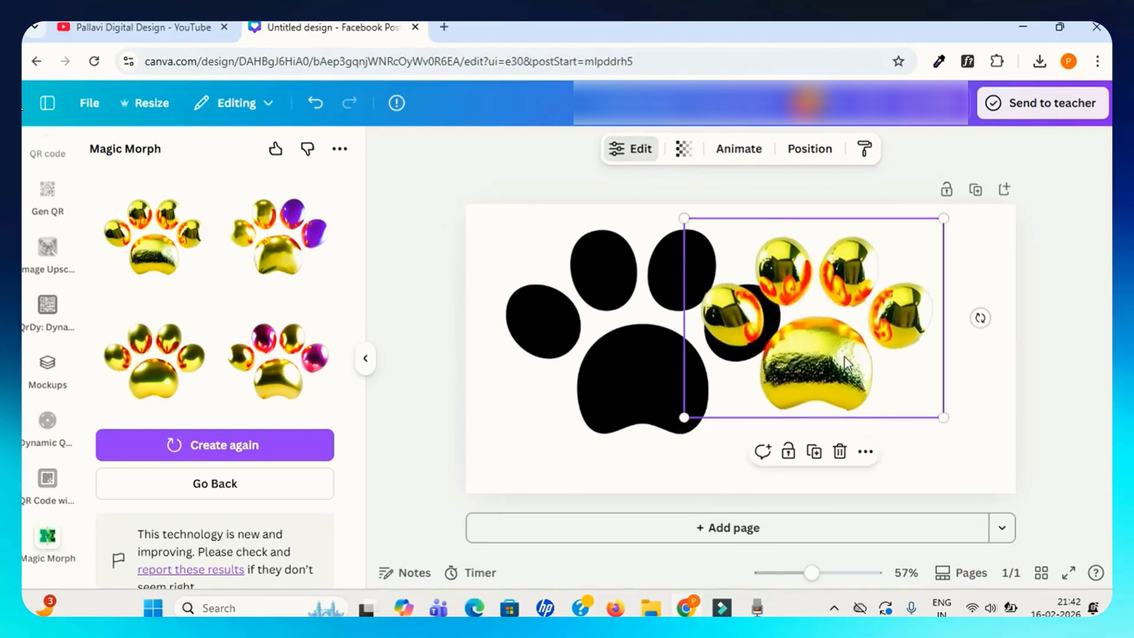
drag(834, 362, 891, 420)
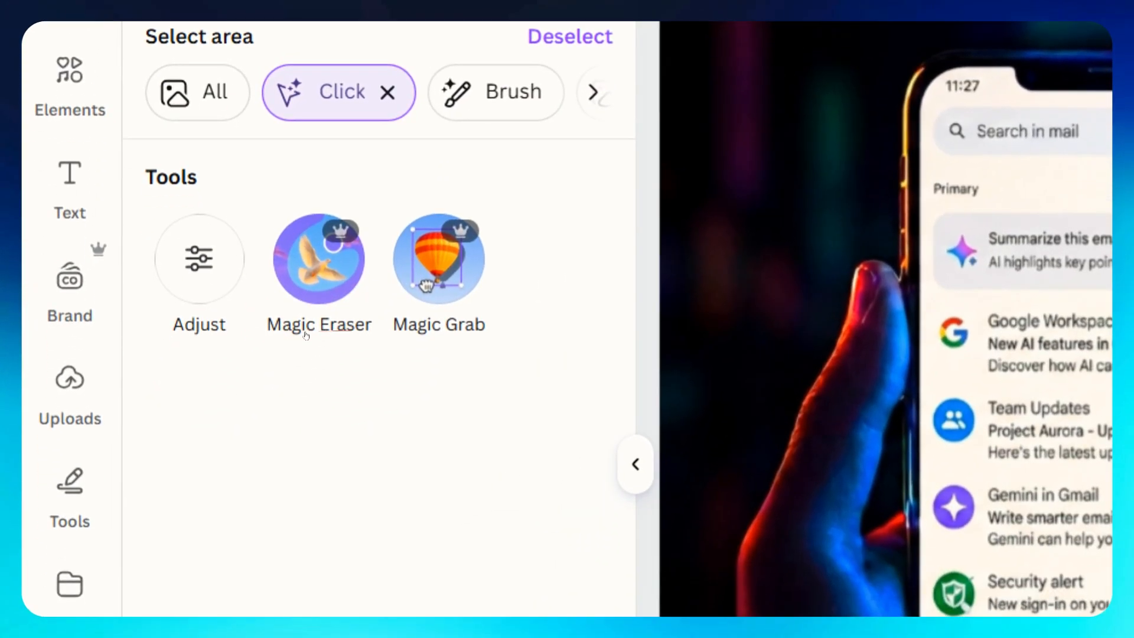
click(451, 255)
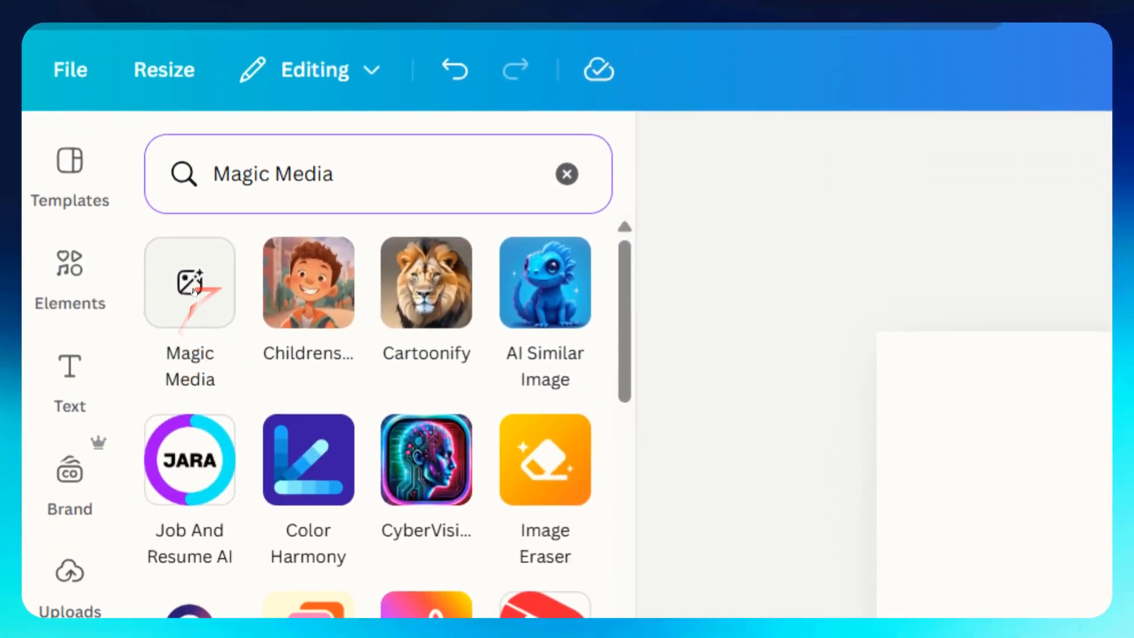
click(189, 283)
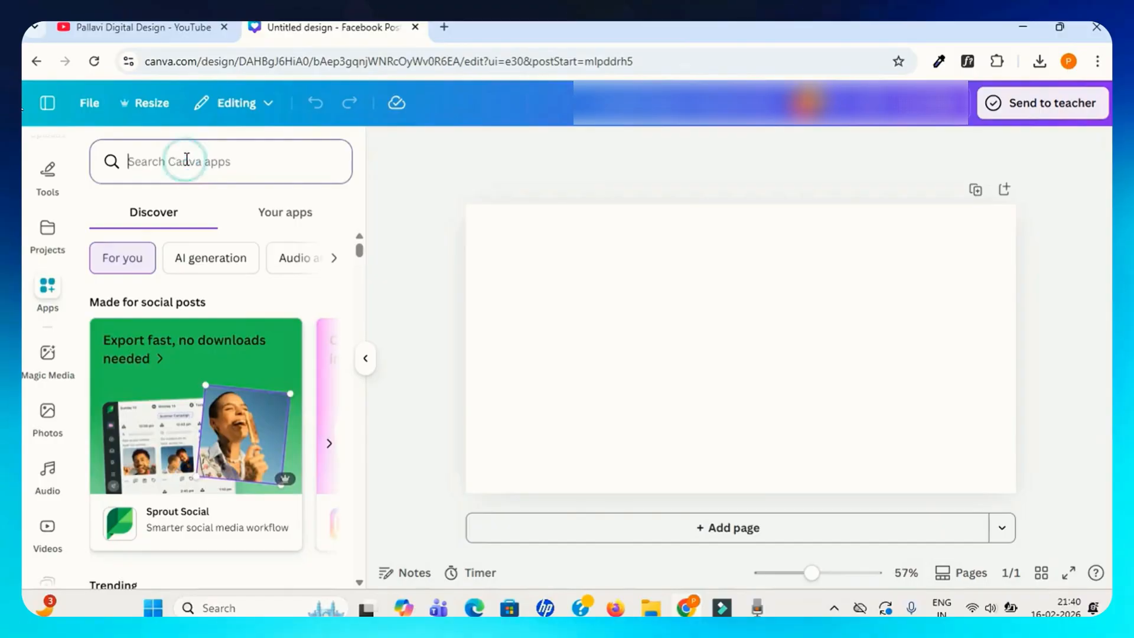
Search the apps for magic and open the Magic Morph app again.
click(186, 160)
text(magic)
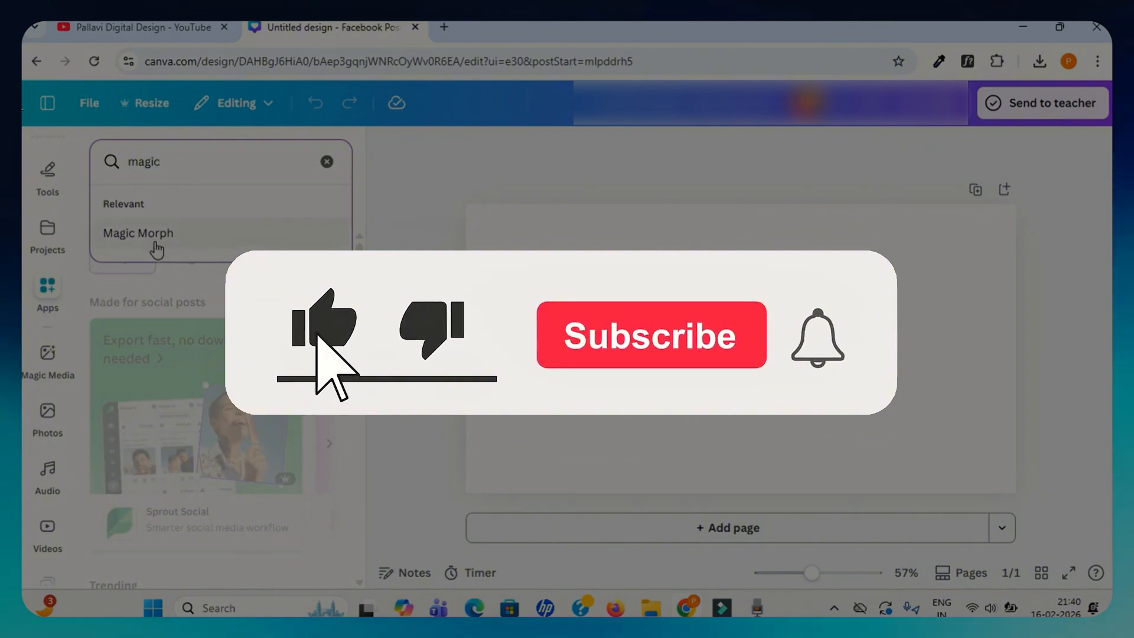
click(157, 236)
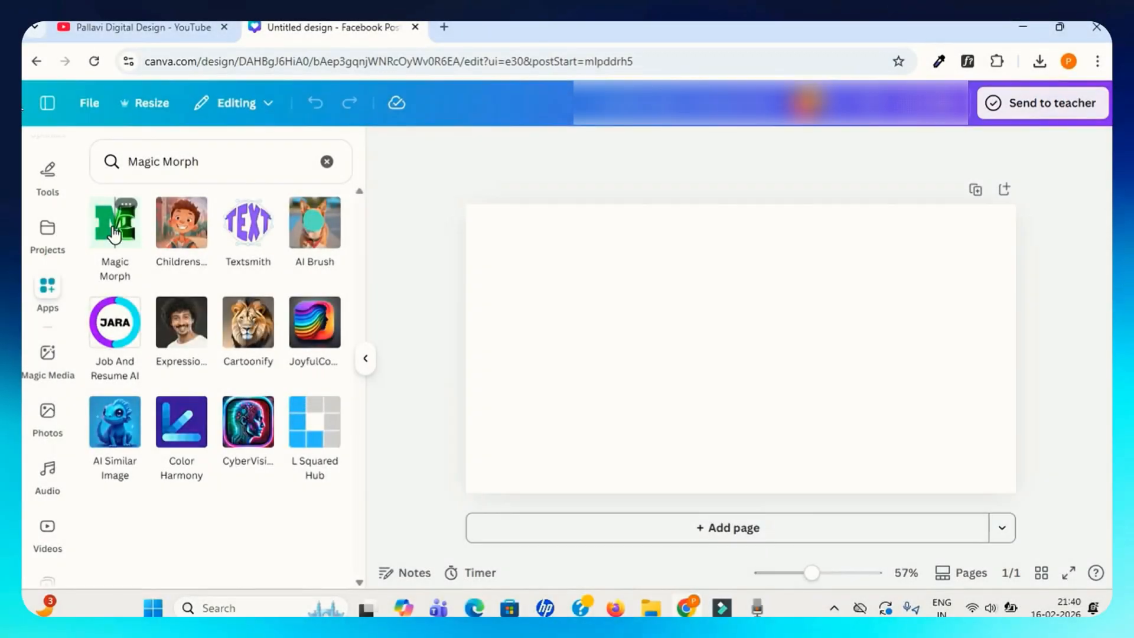
click(116, 231)
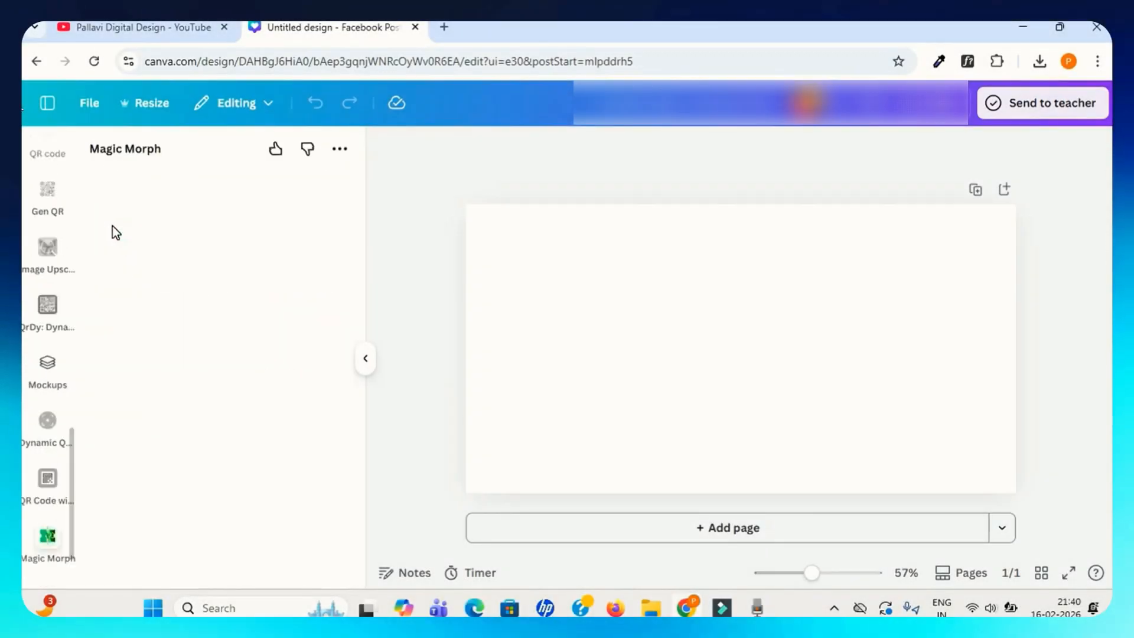